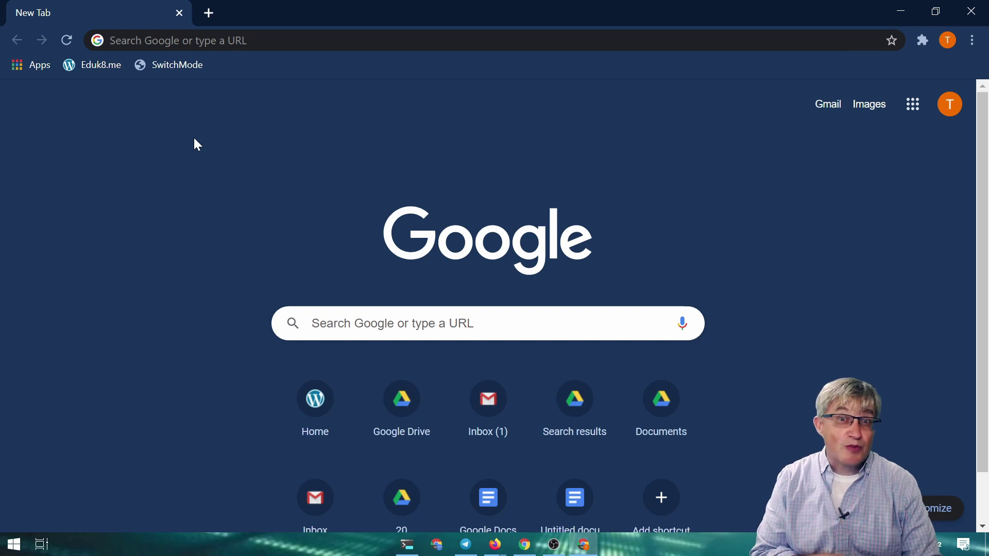
# Create a new blank Google Docs document by going to docs.new.
pyautogui.hotkey('ctrl', 'l')
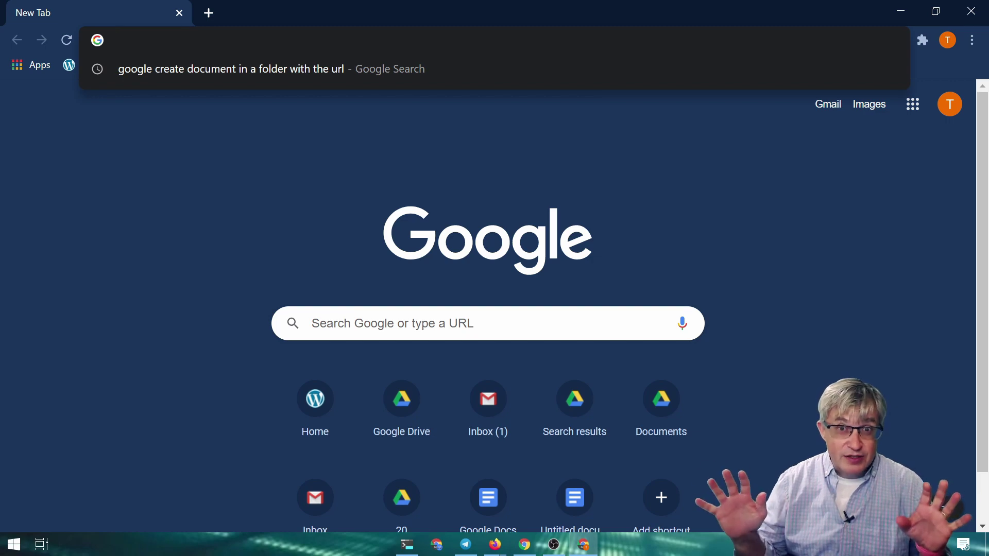
pyautogui.write('docs.')
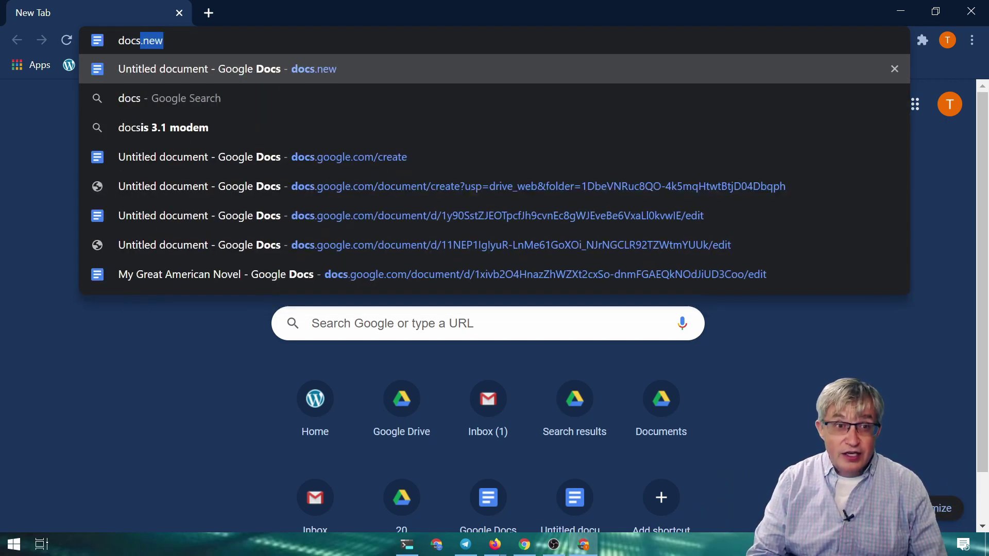
pyautogui.write('new')
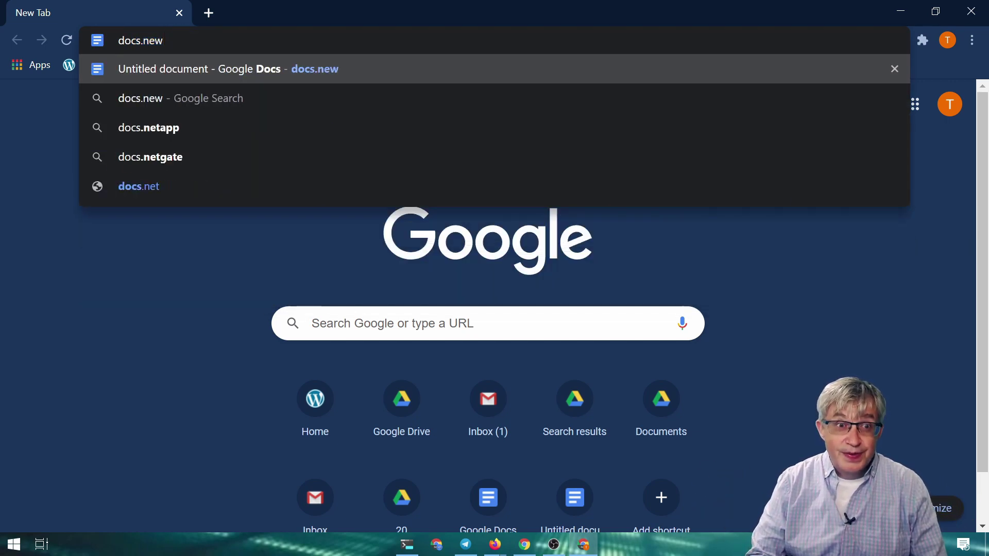
pyautogui.press('Return')
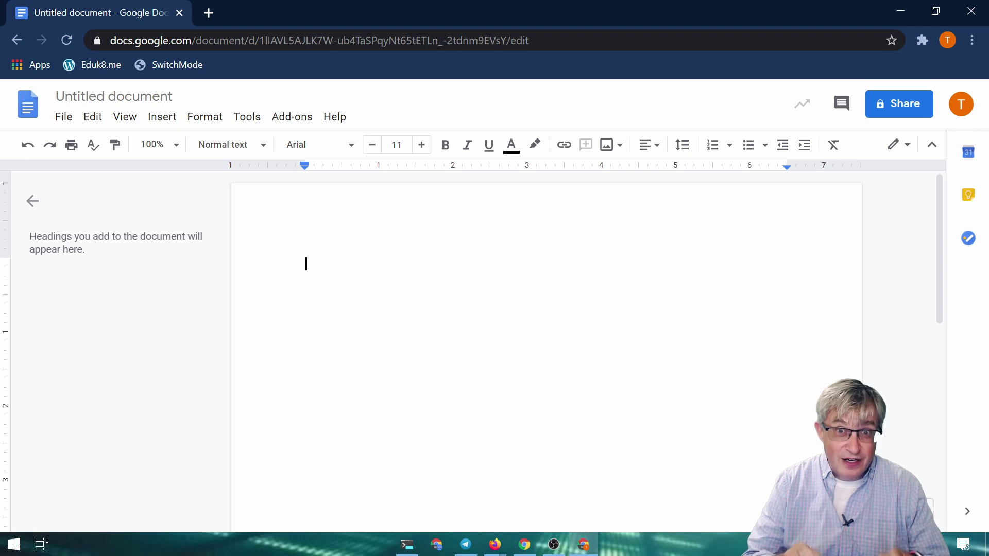
# Create a new blank Google Sheets spreadsheet by going to sheets.new.
pyautogui.hotkey('ctrl', 'l')
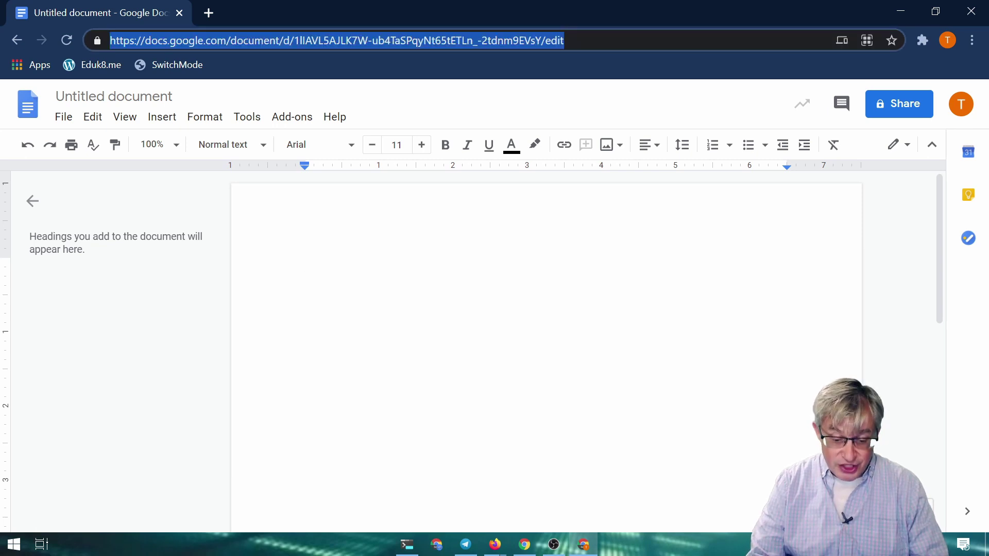
pyautogui.write('sheets.')
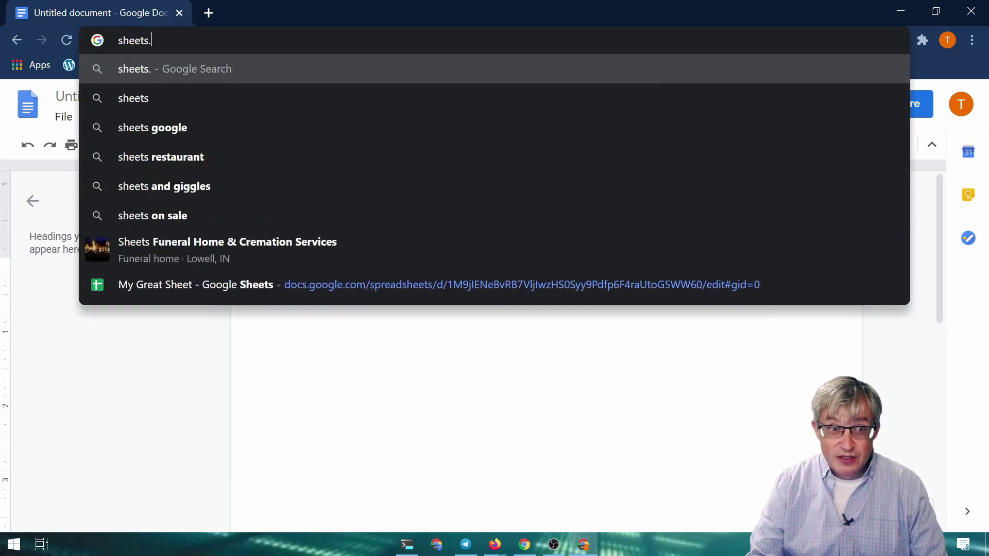
pyautogui.write('news')
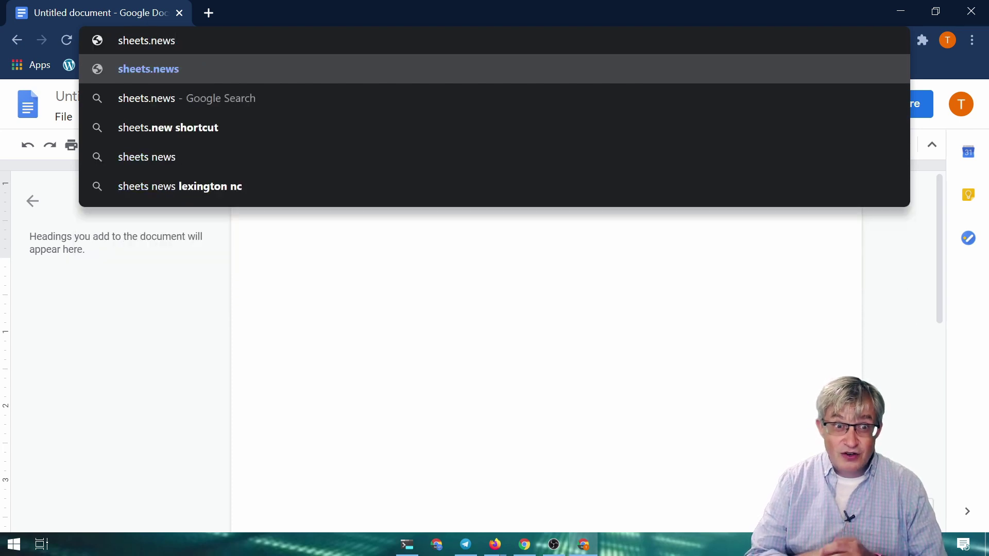
pyautogui.press('BackSpace')
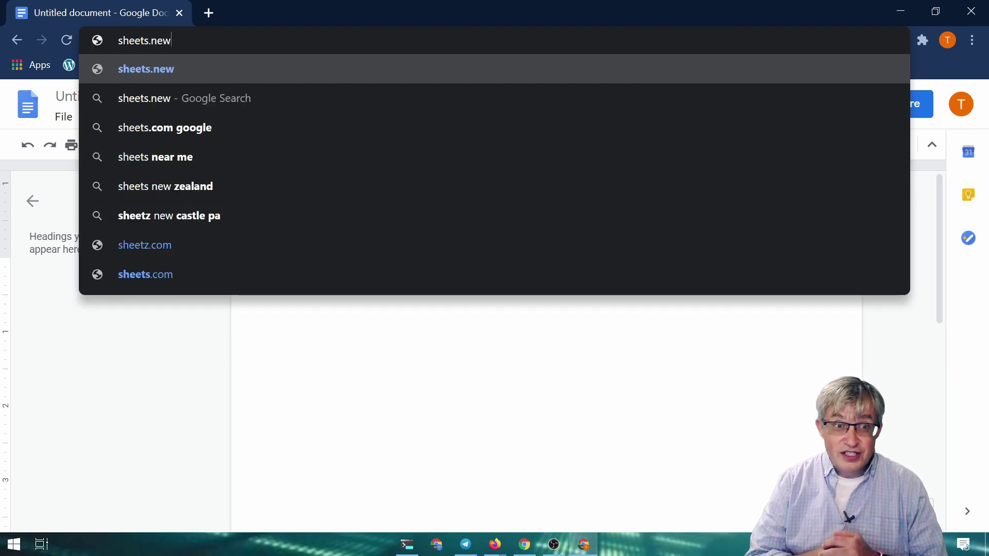
pyautogui.press('Return')
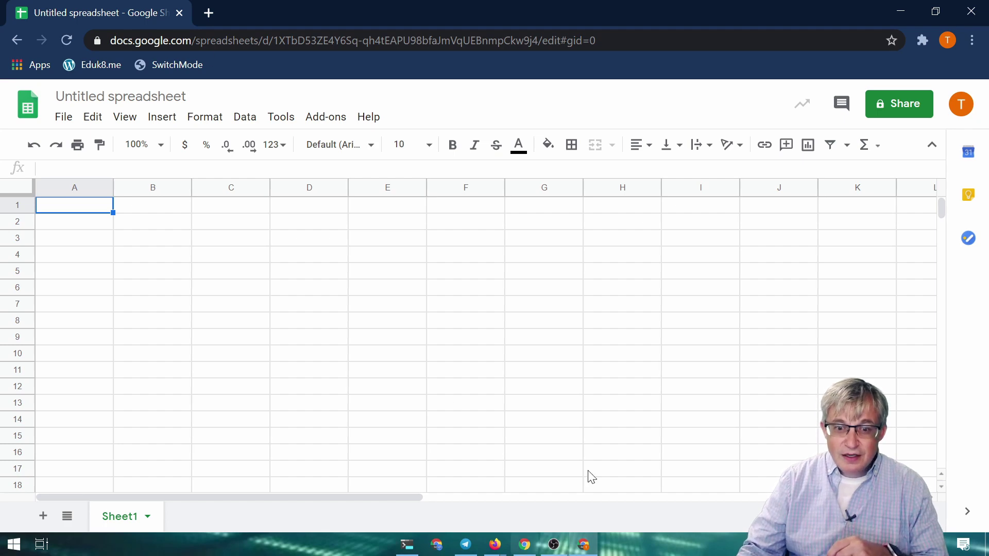
pyautogui.click(930, 21)
pyautogui.doubleClick(945, 32)
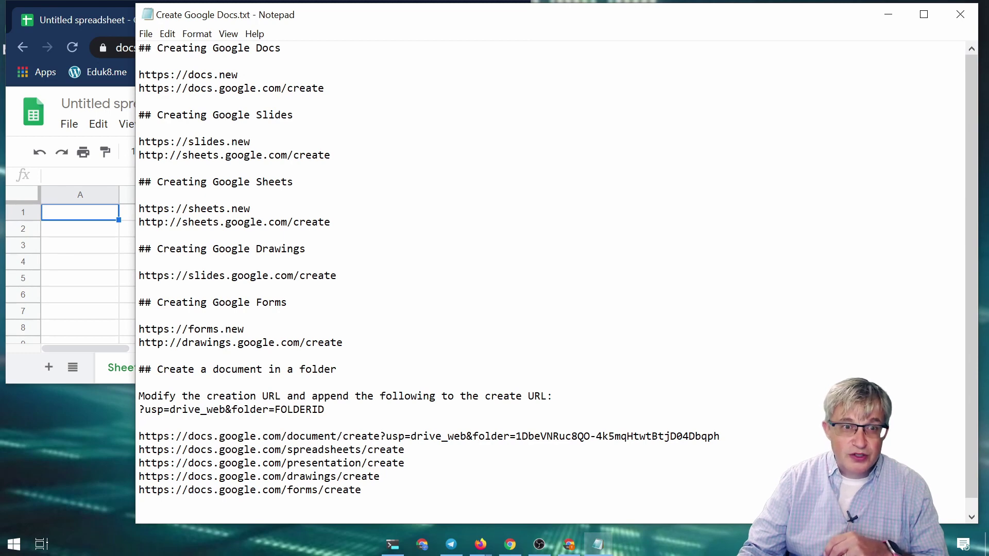
pyautogui.moveTo(238, 74); pyautogui.dragTo(138, 75)
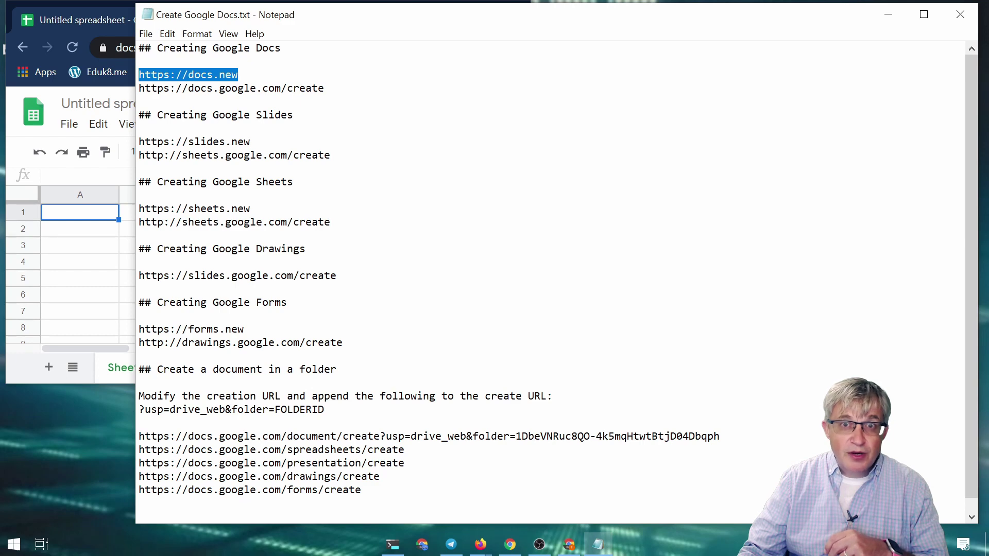
pyautogui.moveTo(324, 88); pyautogui.dragTo(135, 89)
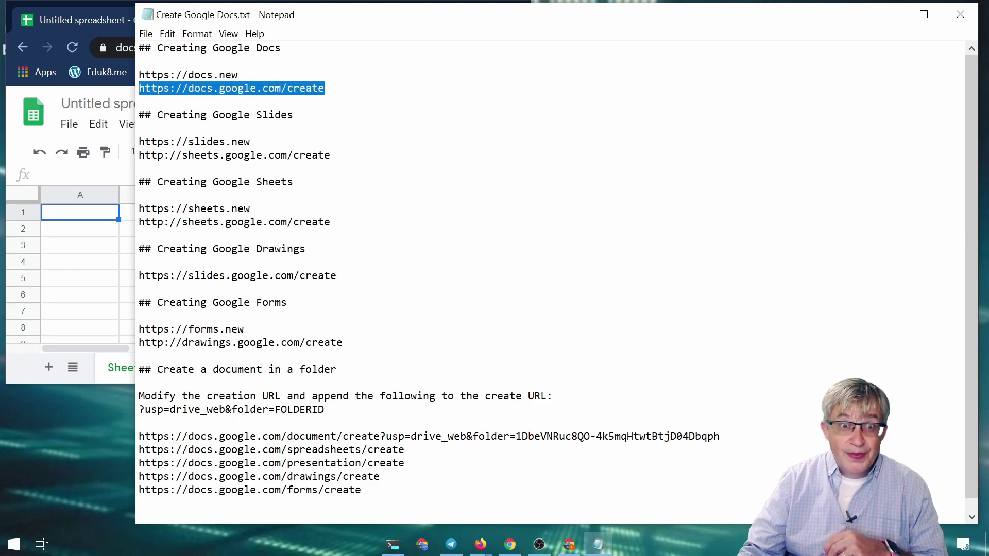
pyautogui.rightClick(230, 88)
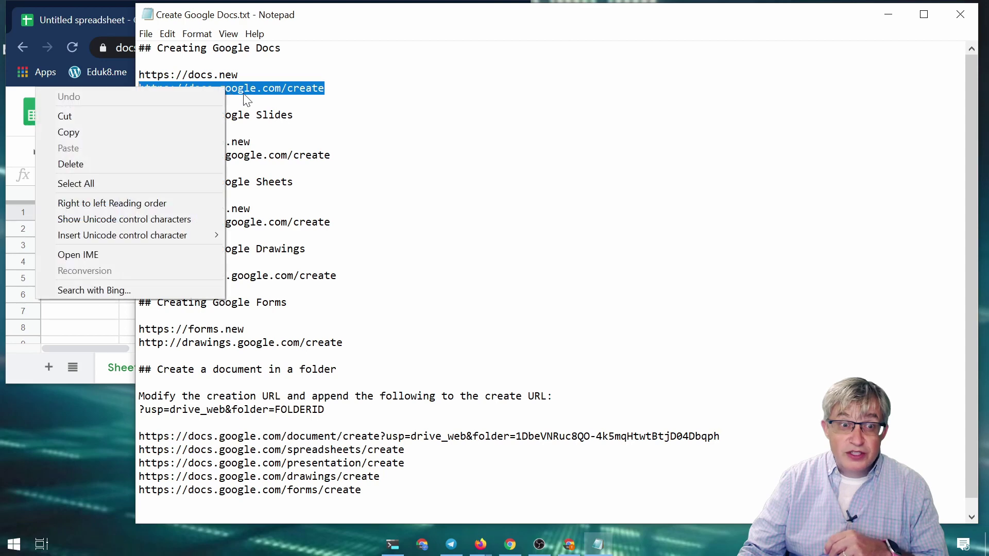
pyautogui.click(140, 132)
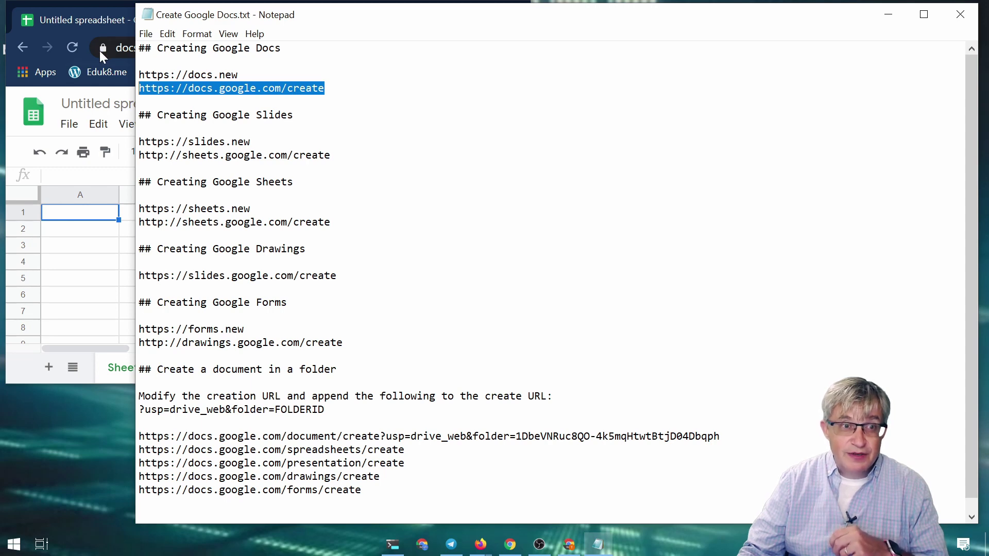
# Switch back to the Chrome window and enlarge it to nearly the full width and height of the desktop.
pyautogui.click(94, 30)
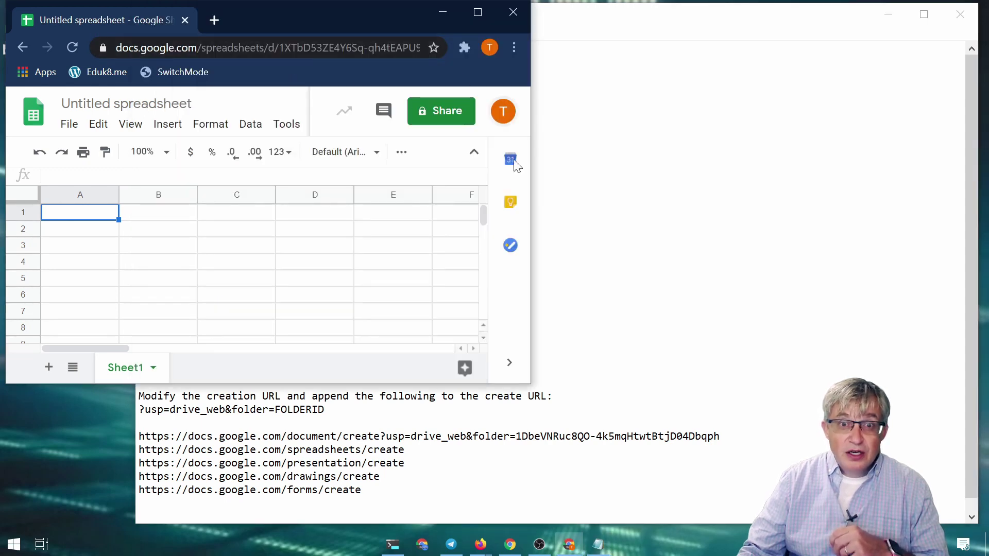
pyautogui.moveTo(534, 236); pyautogui.dragTo(984, 320)
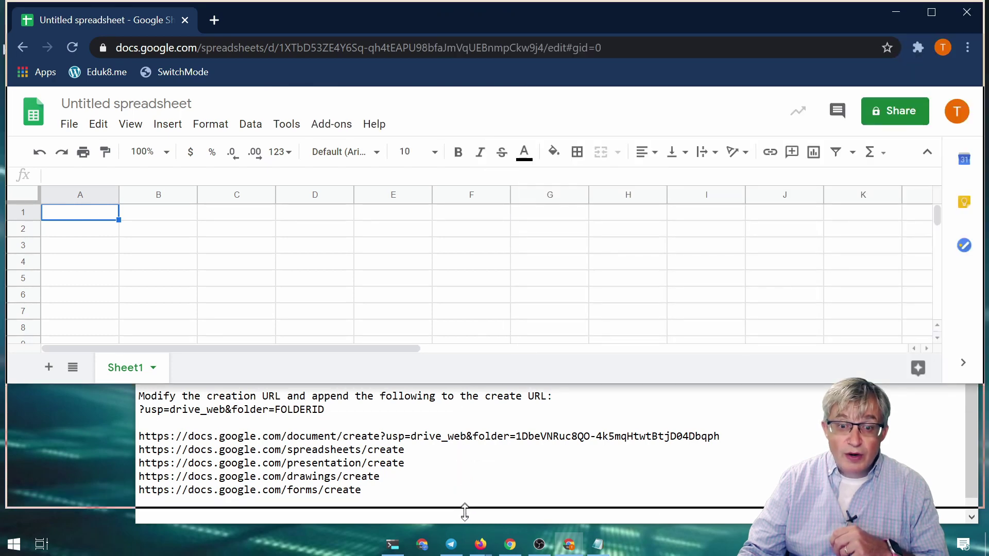
pyautogui.press('super+shift+Up')
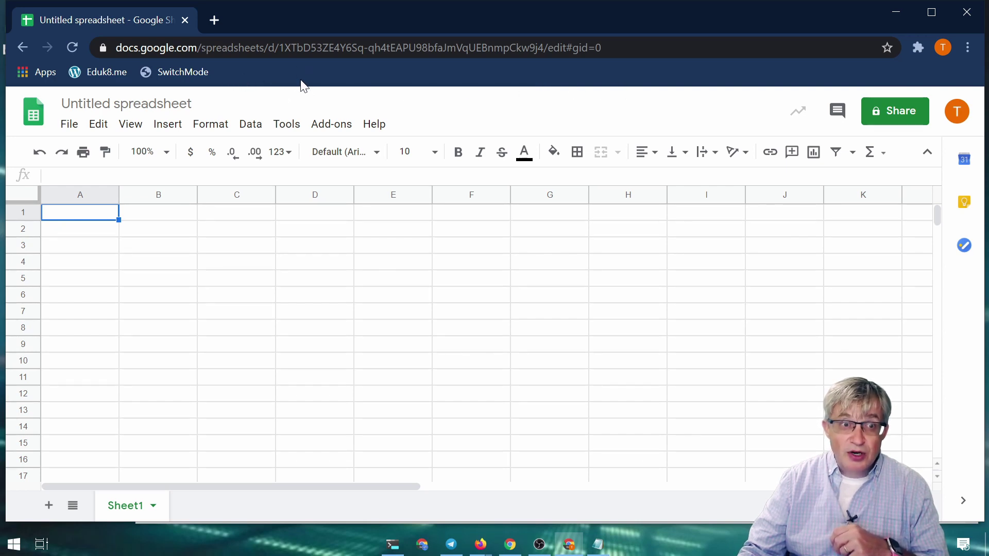
pyautogui.rightClick(275, 79)
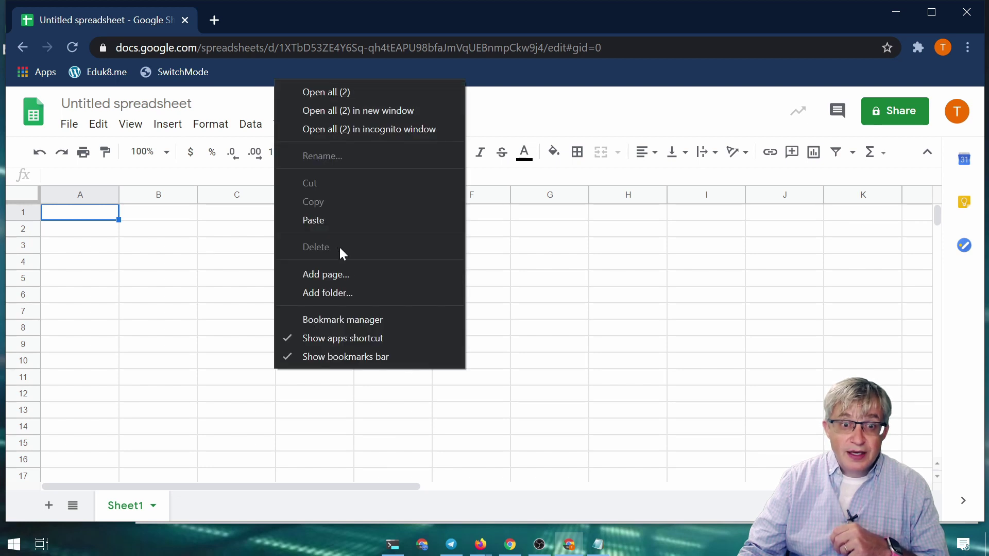
pyautogui.click(344, 276)
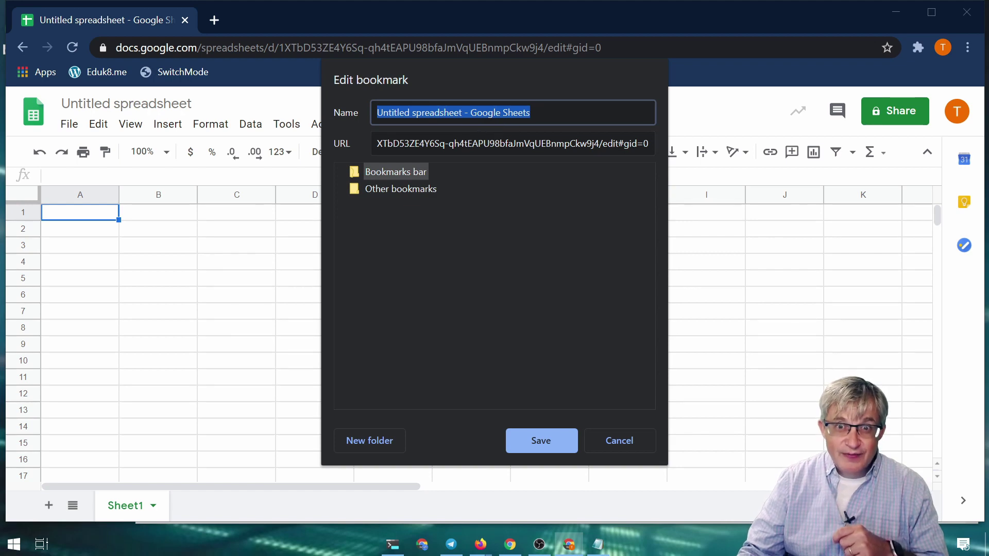
pyautogui.tripleClick(515, 113)
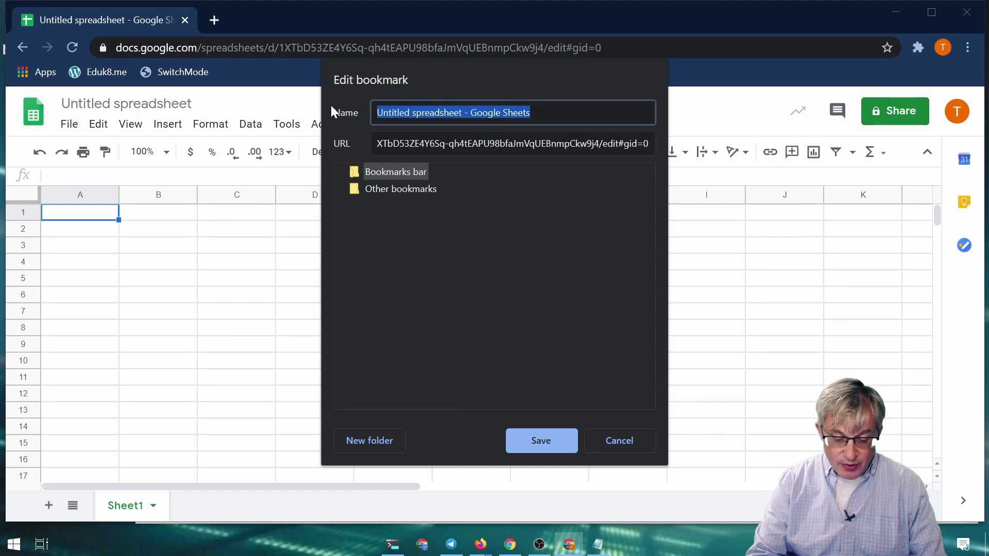
pyautogui.write('New Doc')
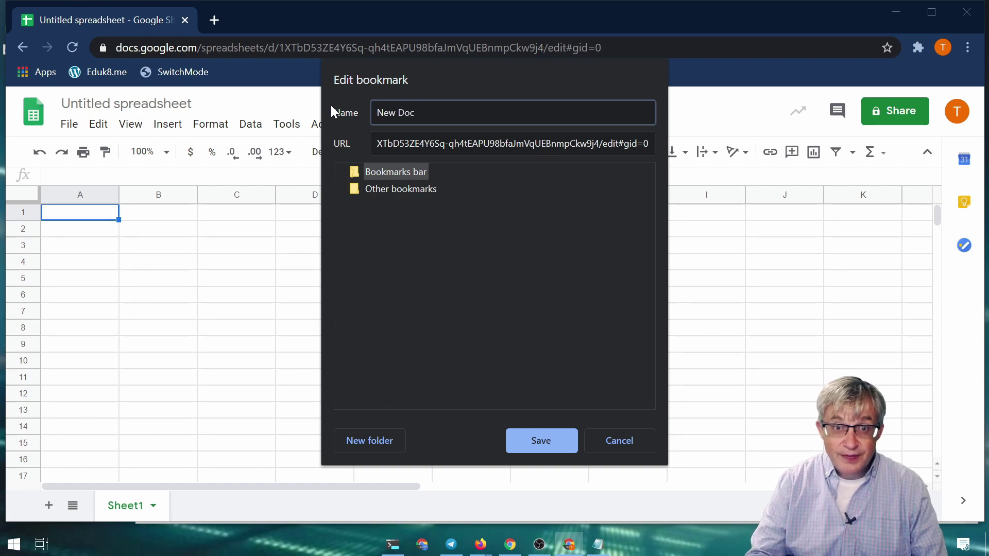
pyautogui.press('Tab')
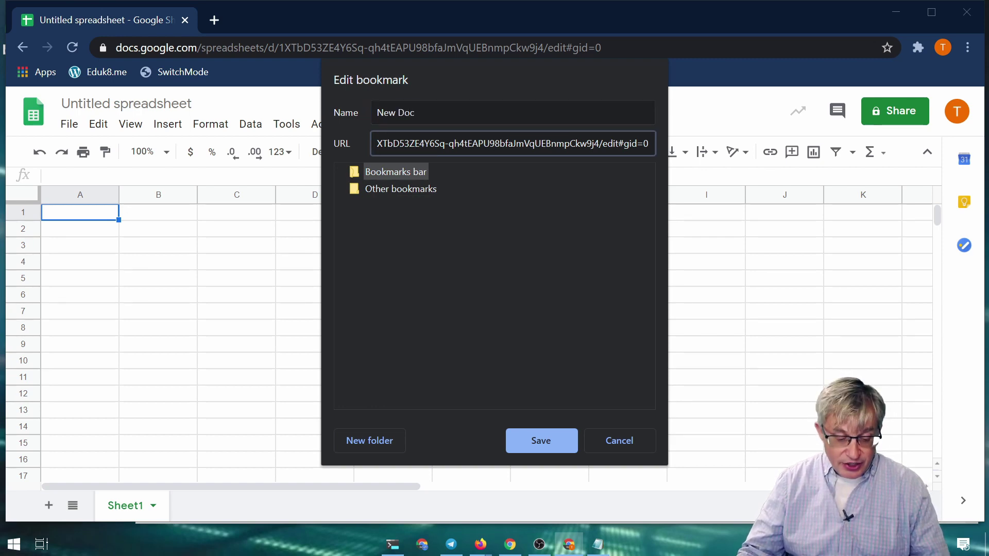
pyautogui.hotkey('ctrl', 'a')
pyautogui.hotkey('ctrl', 'v')
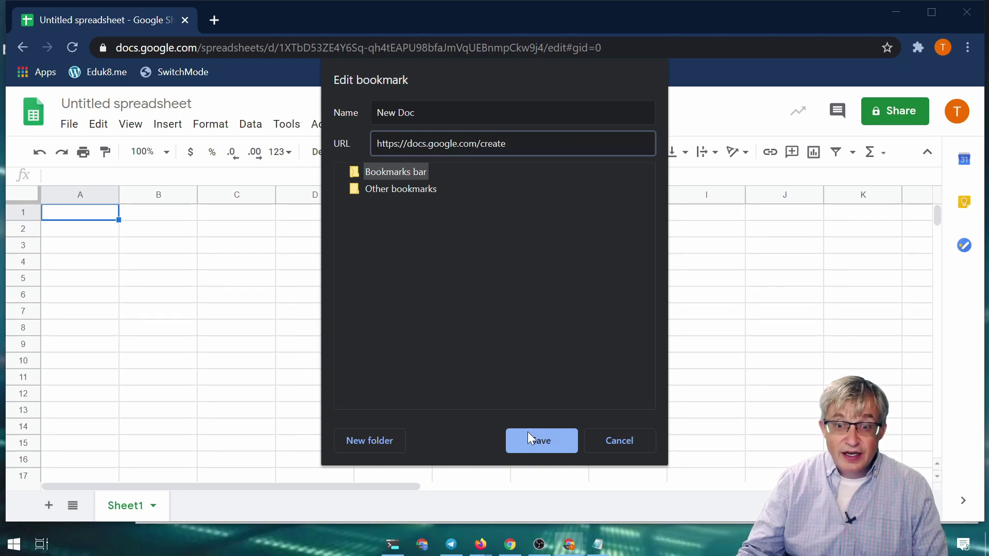
pyautogui.click(549, 449)
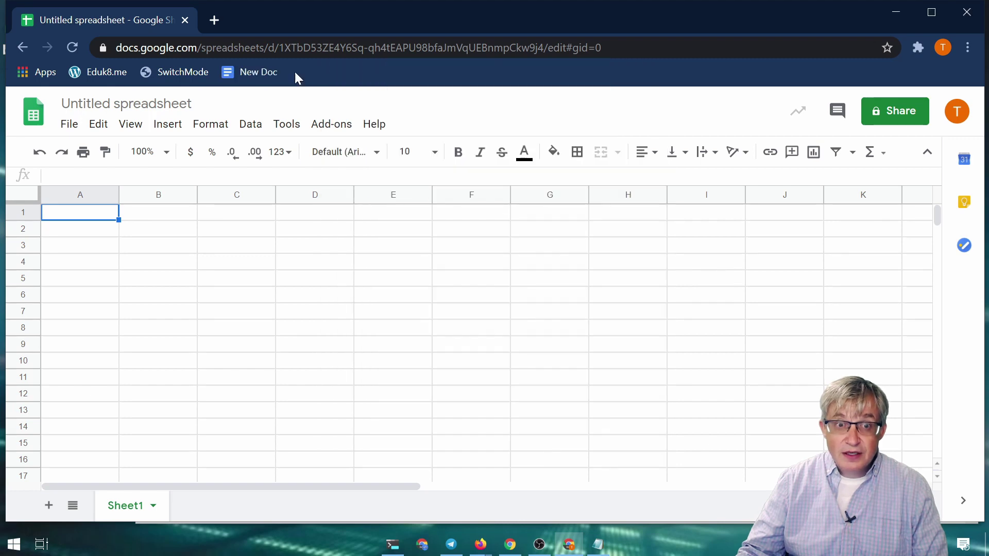
# Close the spreadsheet tab and create a document from the New Doc bookmark in a new tab.
pyautogui.hotkey('ctrl', 't')
pyautogui.click(185, 21)
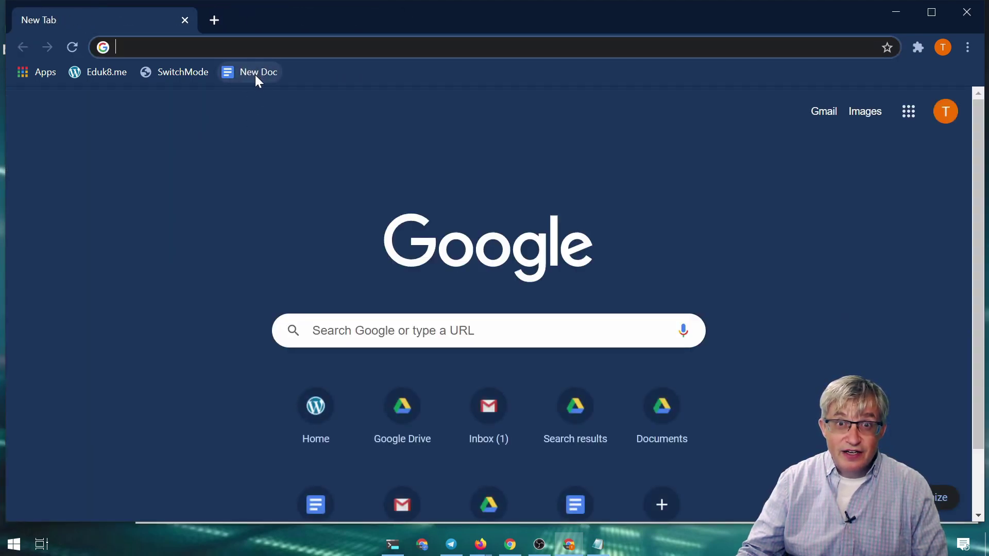
pyautogui.click(256, 76)
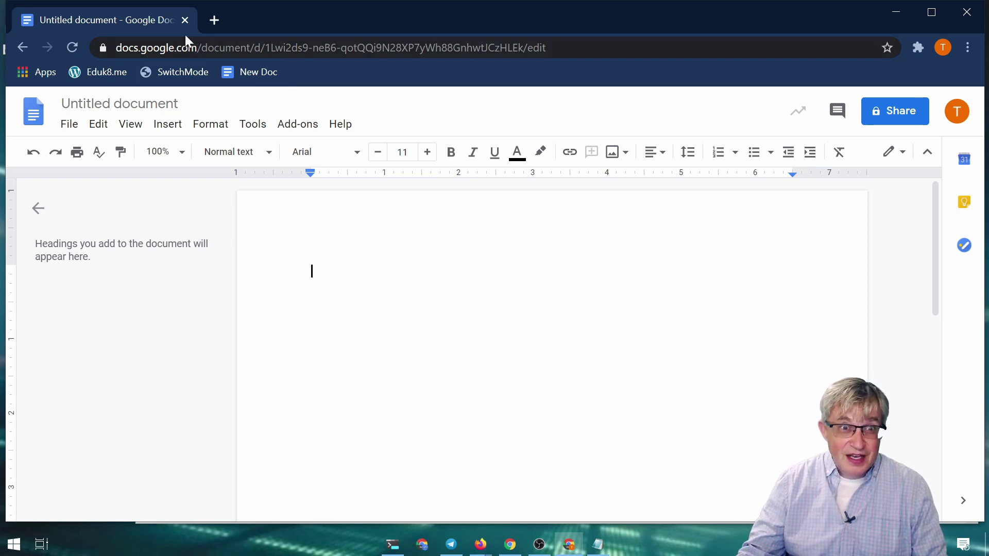
# Inspect the New Doc bookmark's name and URL in its edit dialog without changing anything.
pyautogui.rightClick(242, 71)
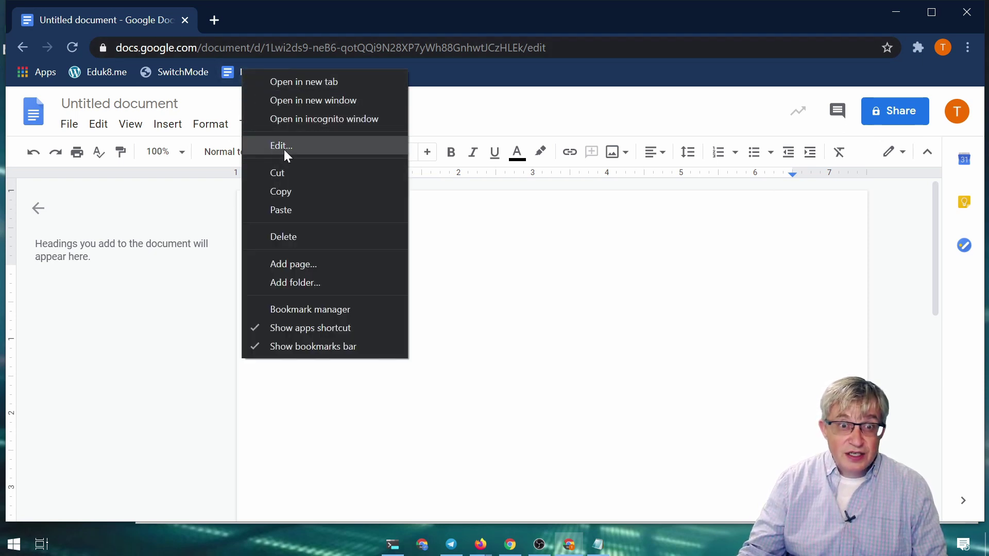
pyautogui.click(285, 150)
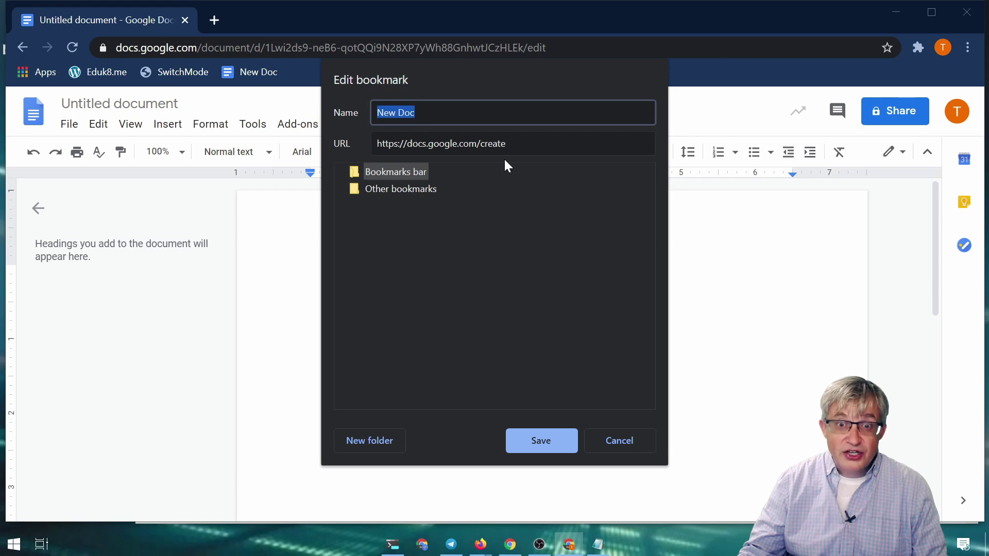
pyautogui.click(618, 442)
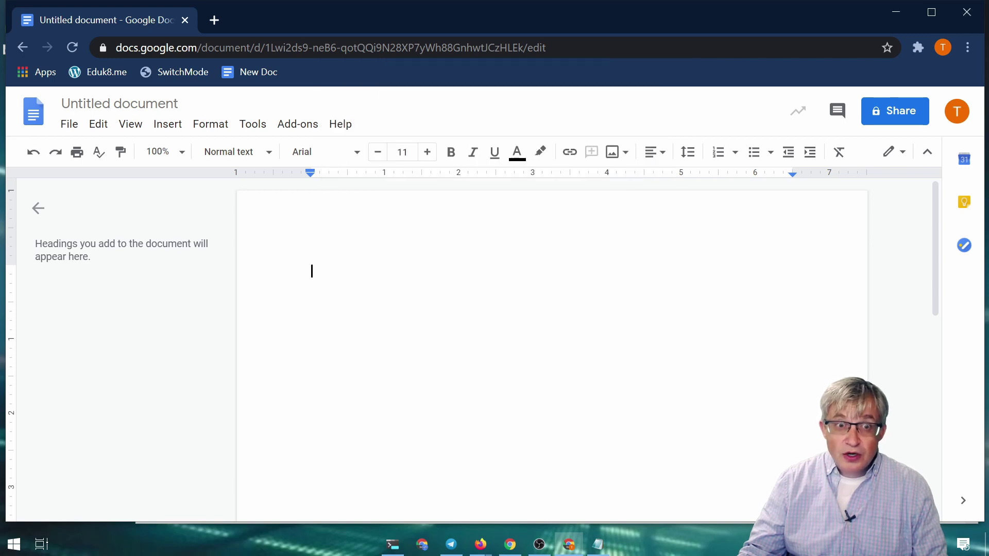
# Open a new browser tab and go to docs.news.
pyautogui.click(208, 20)
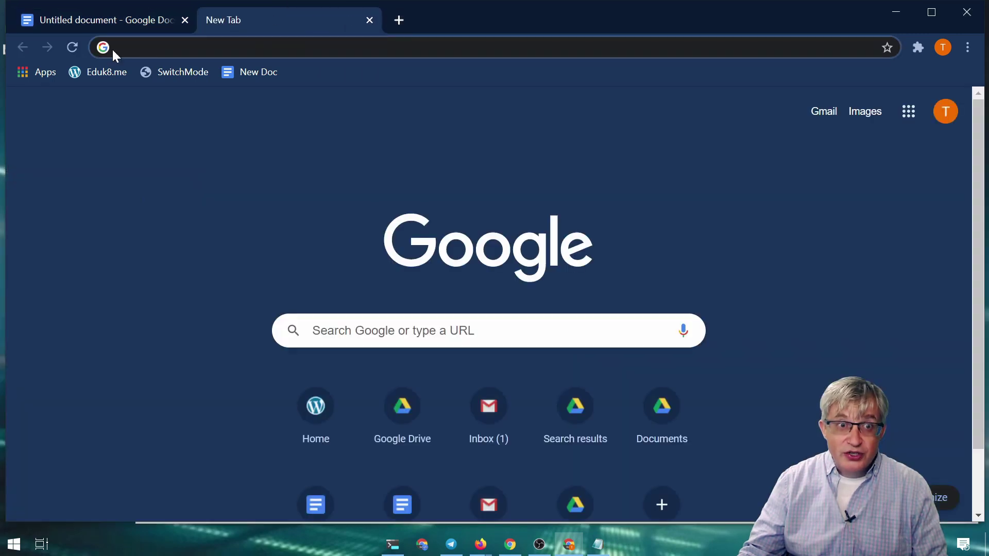
pyautogui.write('docs.news')
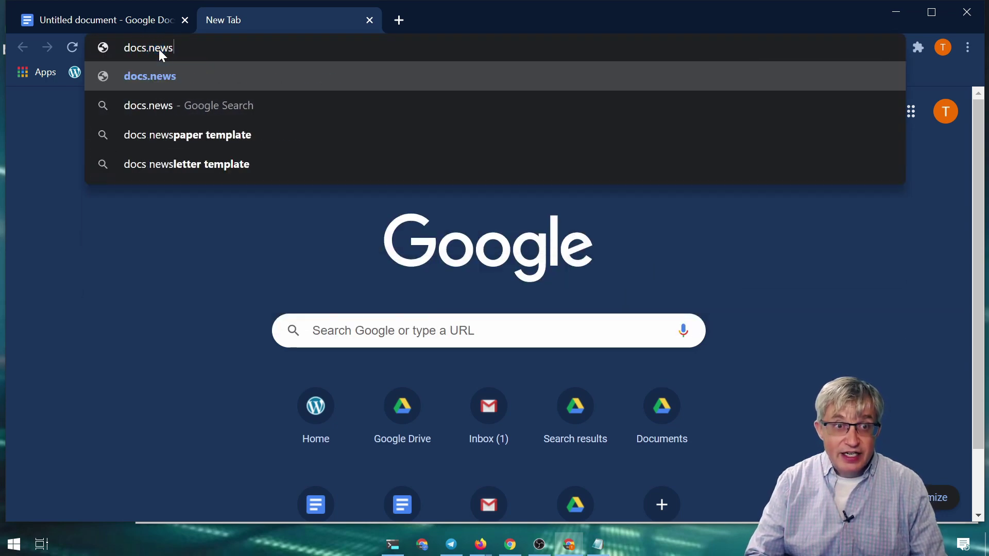
pyautogui.press('Return')
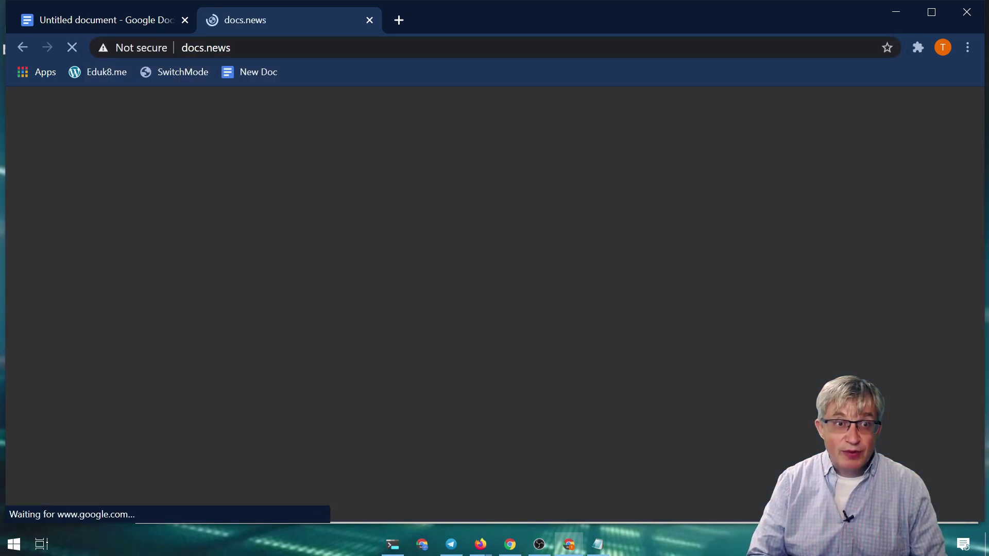
# Replace the docs.news address with docs.new in the same tab to create a new Google document.
pyautogui.click(159, 49)
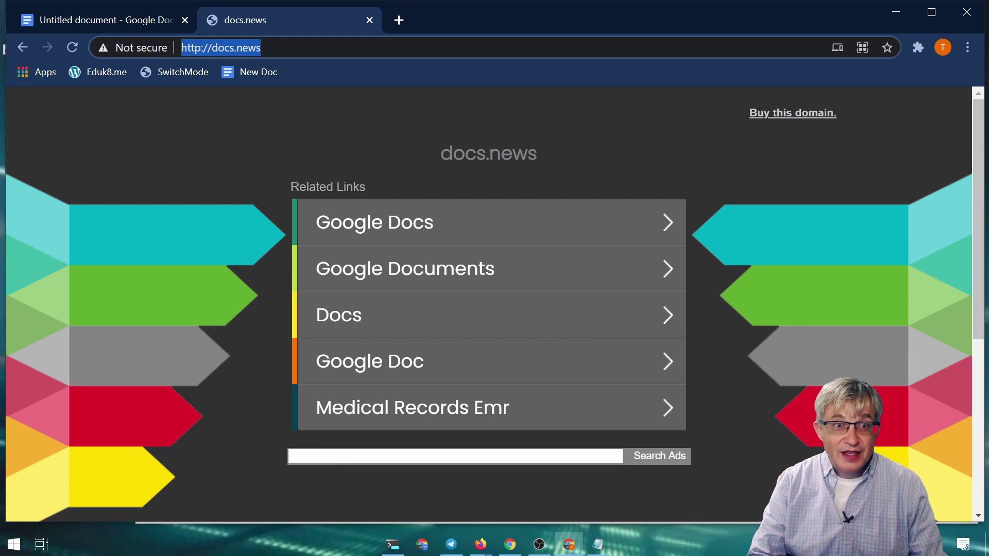
pyautogui.write('DOCS.')
pyautogui.press('BackSpace')
pyautogui.press('BackSpace')
pyautogui.press('BackSpace')
pyautogui.press('BackSpace')
pyautogui.press('BackSpace')
pyautogui.press('BackSpace')
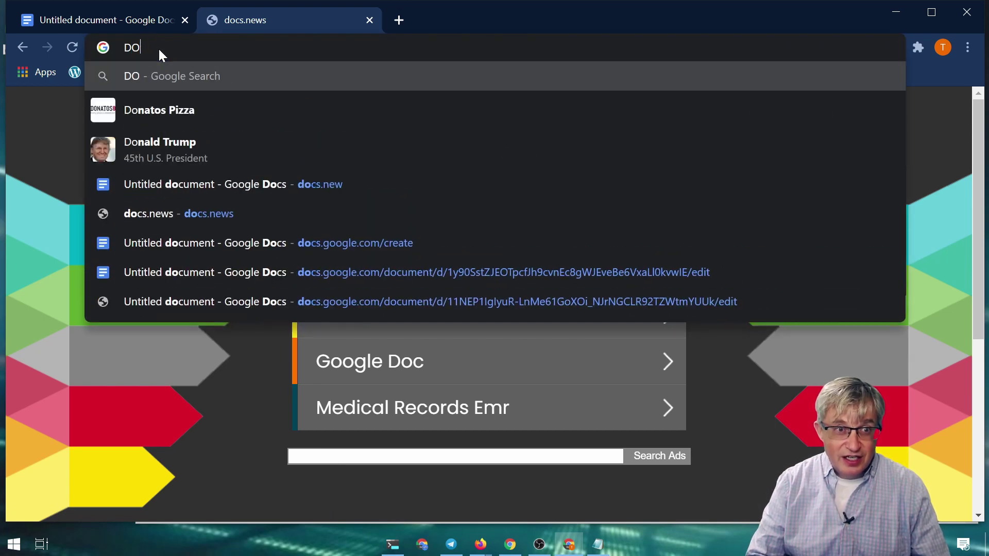
pyautogui.write('docs.new')
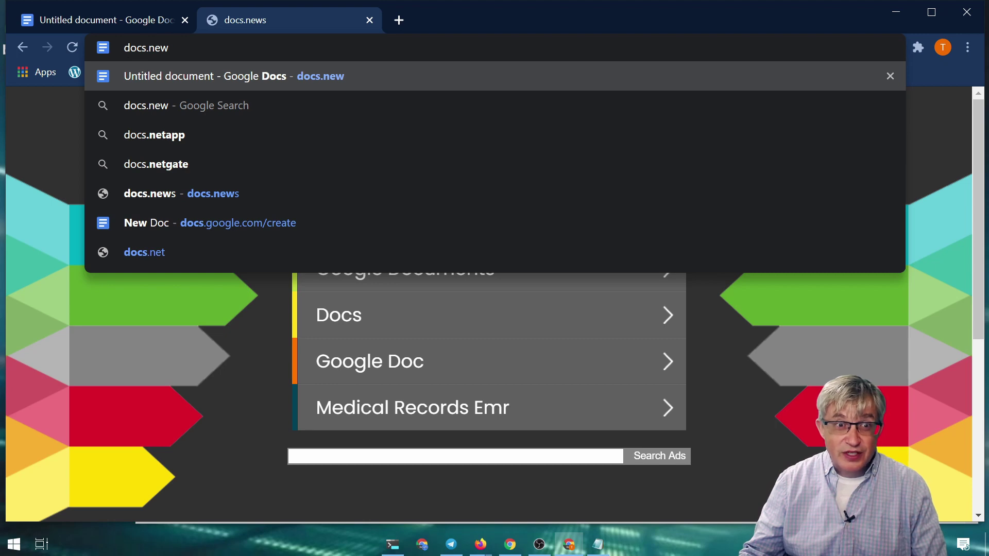
pyautogui.click(311, 73)
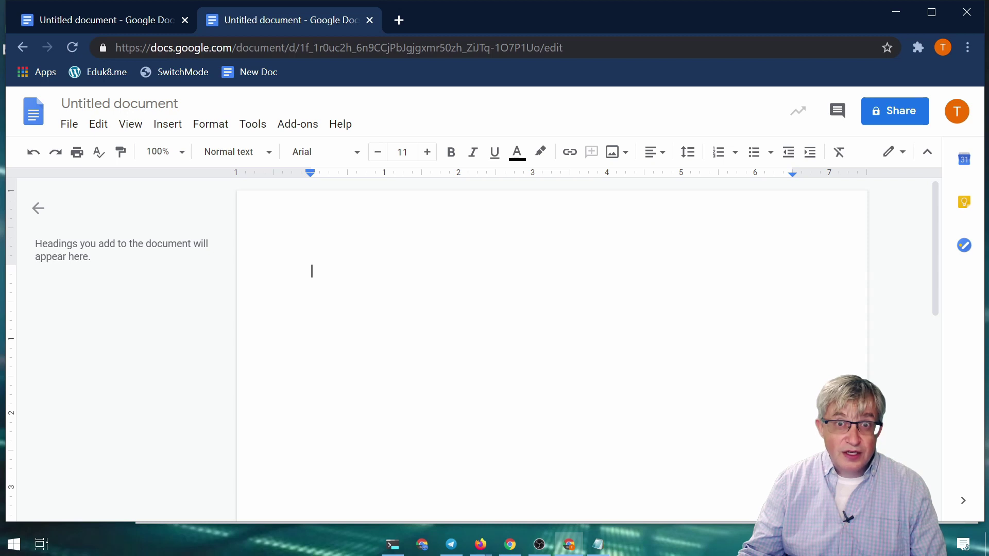
# Close the newly created document's tab and create another document from the New Doc bookmark in a new tab.
pyautogui.click(370, 21)
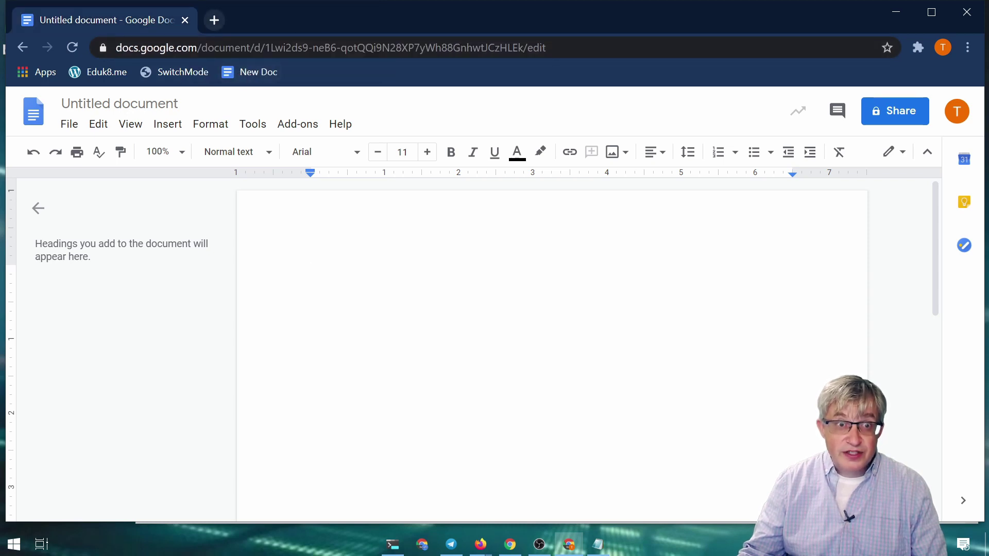
pyautogui.click(248, 74)
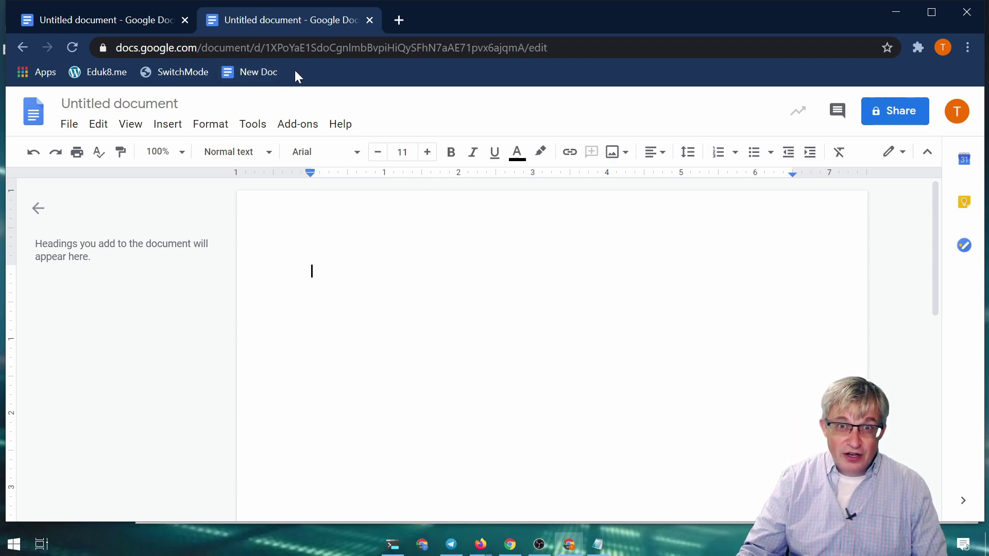
# Add a folder named "Create" to the bookmarks bar and move the New Doc bookmark into it.
pyautogui.rightClick(315, 76)
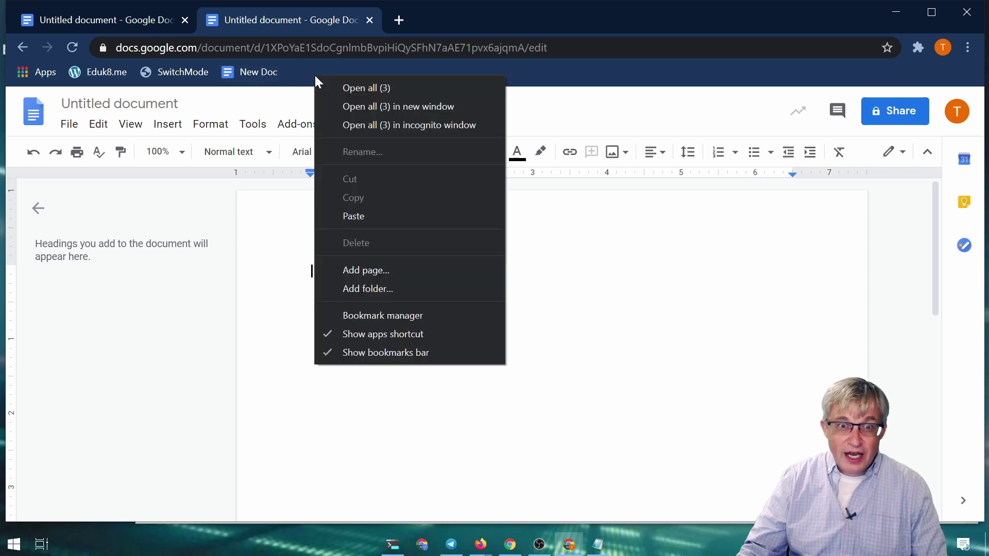
pyautogui.click(372, 289)
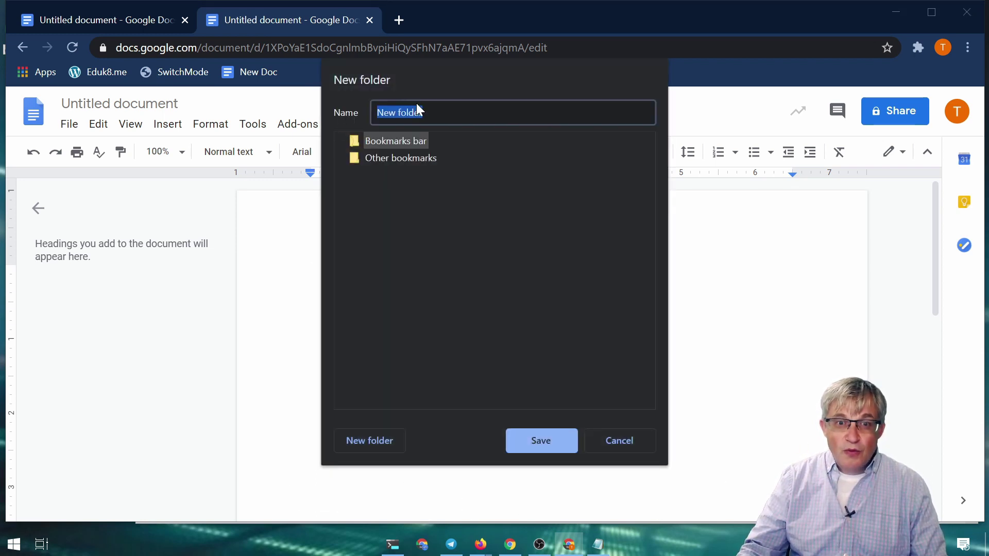
pyautogui.write('N')
pyautogui.press('BackSpace')
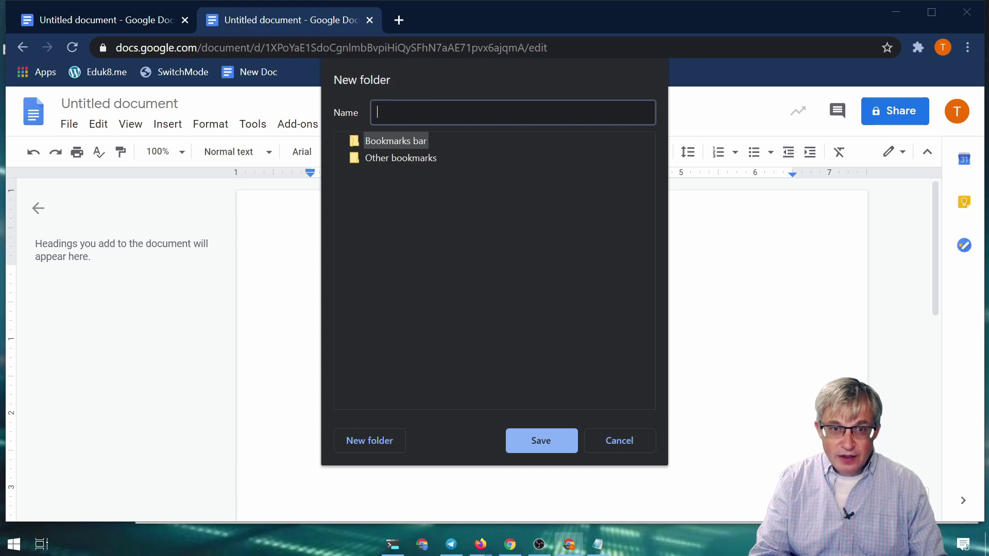
pyautogui.write('Create')
pyautogui.press('Return')
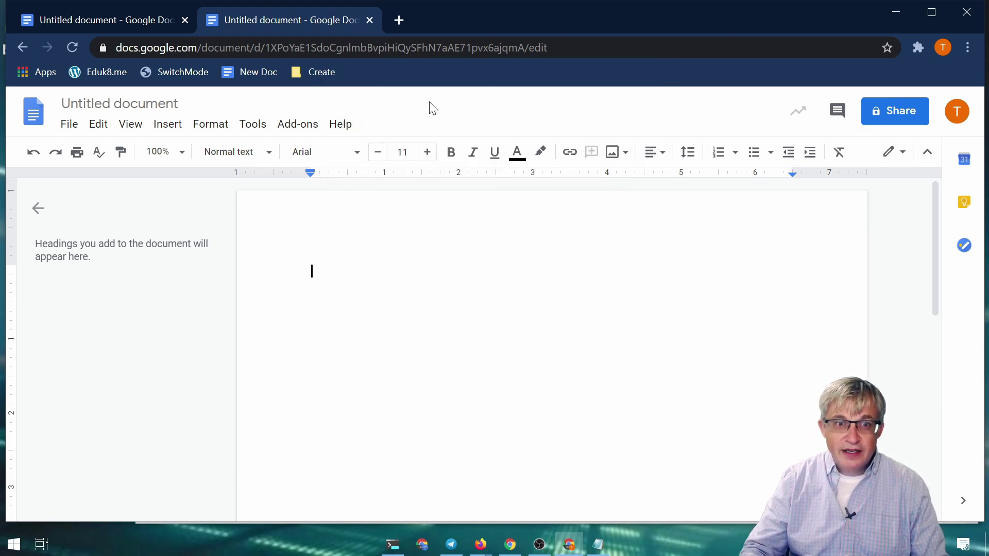
pyautogui.moveTo(242, 84); pyautogui.dragTo(310, 73)
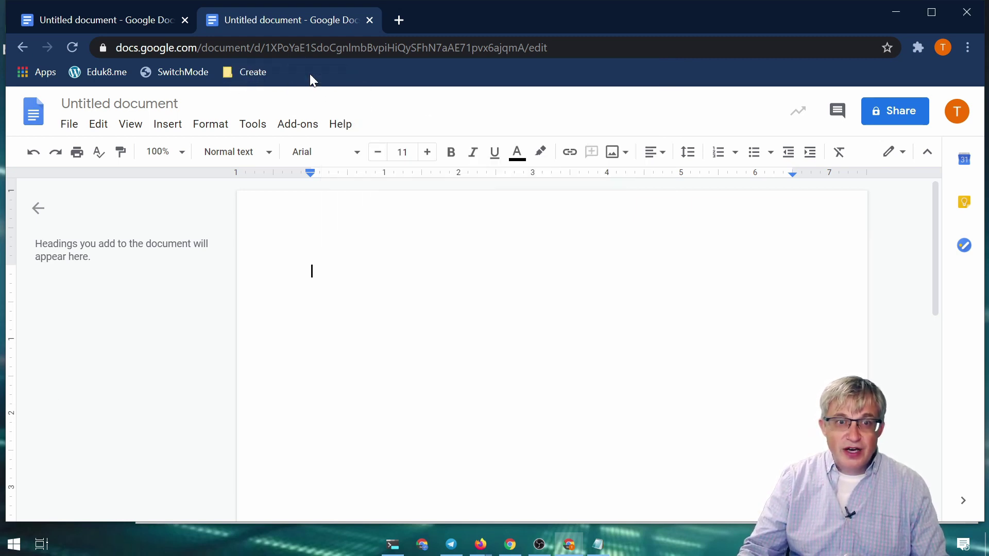
# Start a new page bookmark on the bookmarks bar and name it "New Sheet".
pyautogui.rightClick(311, 83)
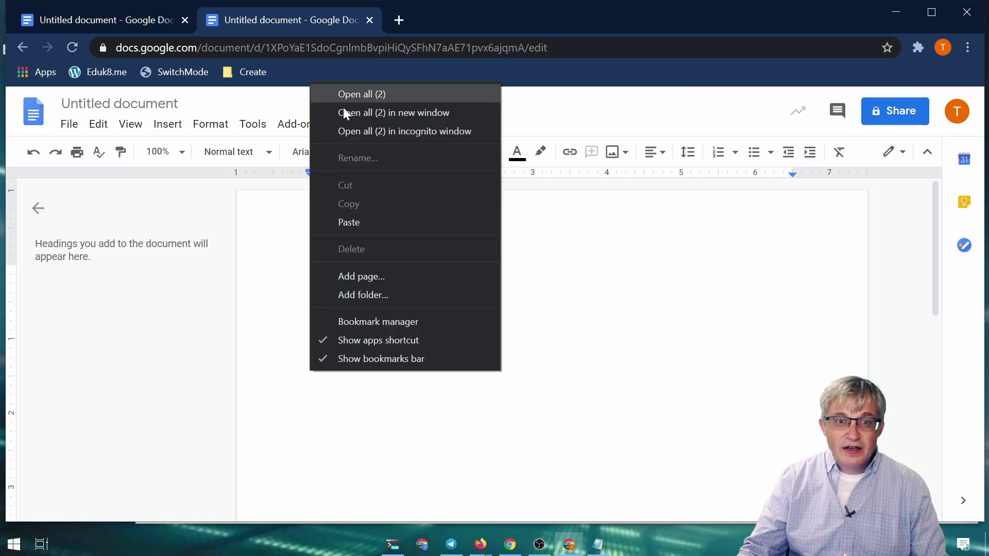
pyautogui.click(369, 277)
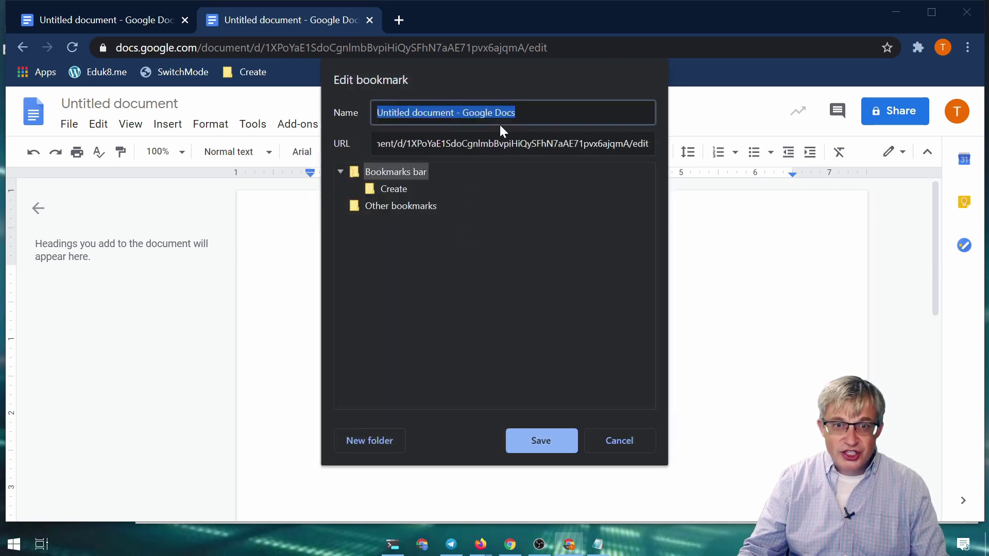
pyautogui.write('Ne')
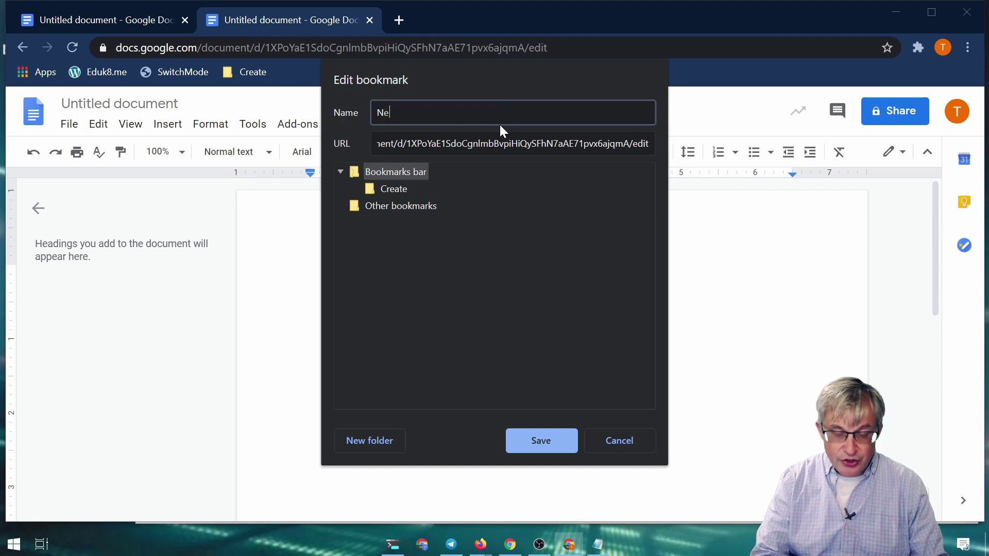
pyautogui.write('w Sheet')
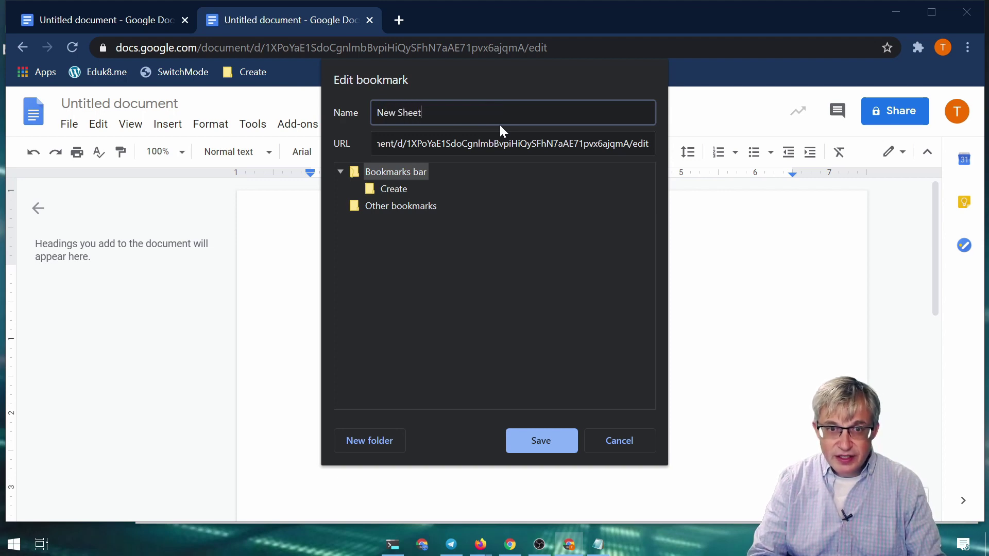
pyautogui.press('Tab')
pyautogui.click(605, 548)
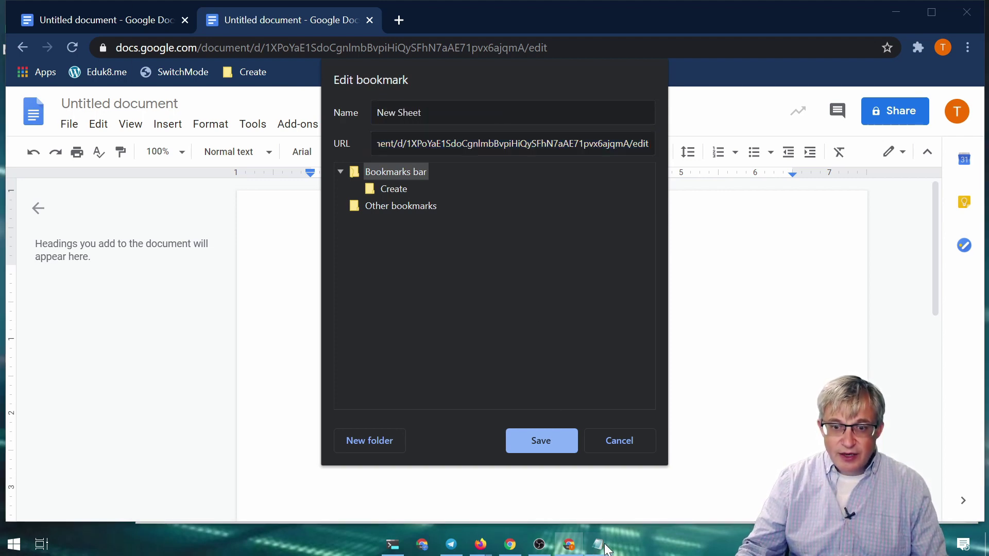
pyautogui.click(139, 168)
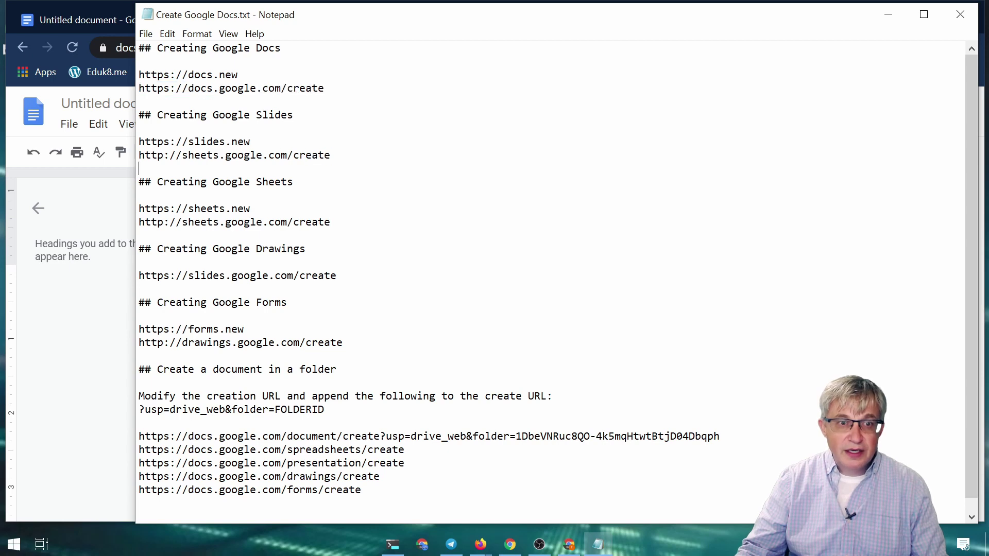
pyautogui.hotkey('shift', 'Up')
pyautogui.rightClick(144, 160)
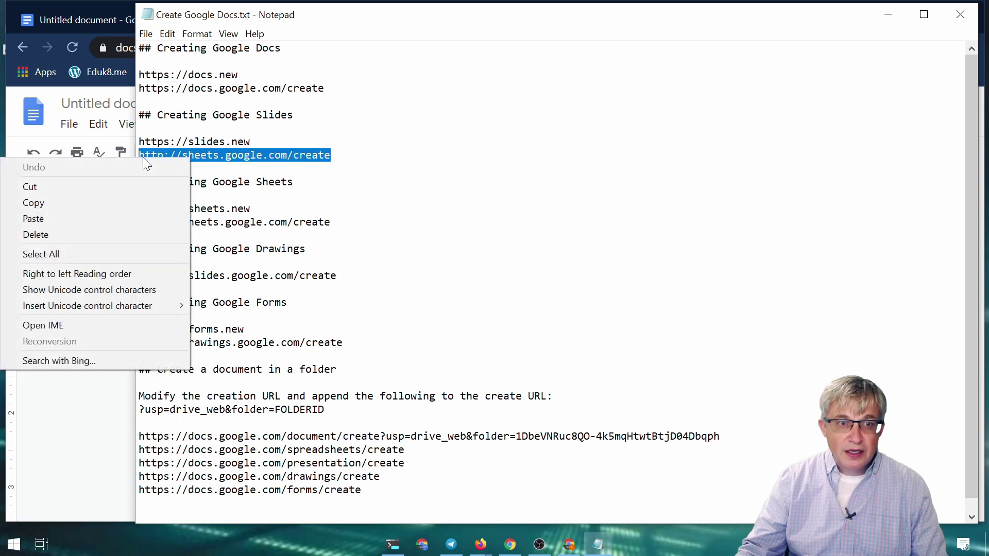
pyautogui.click(251, 156)
pyautogui.tripleClick(214, 155)
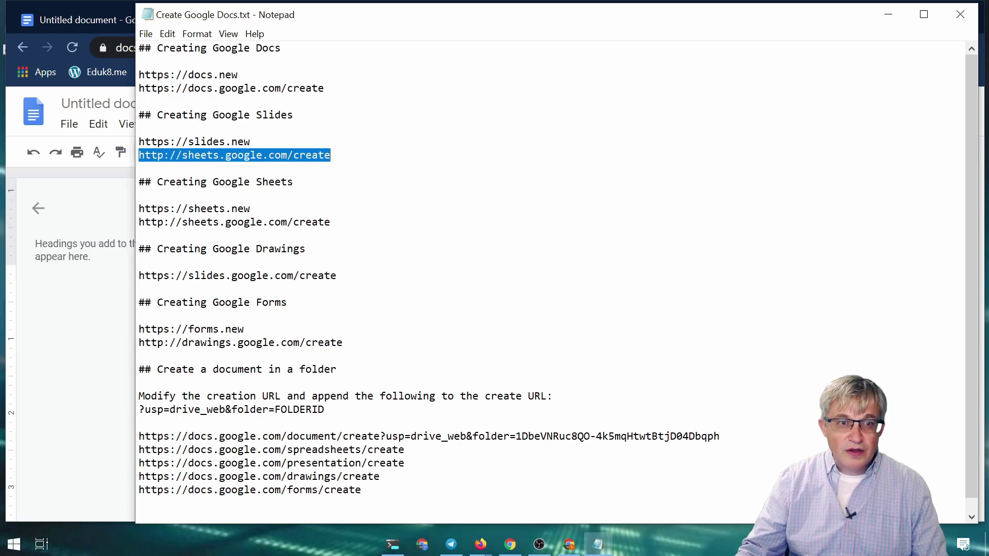
pyautogui.moveTo(195, 155); pyautogui.dragTo(220, 155)
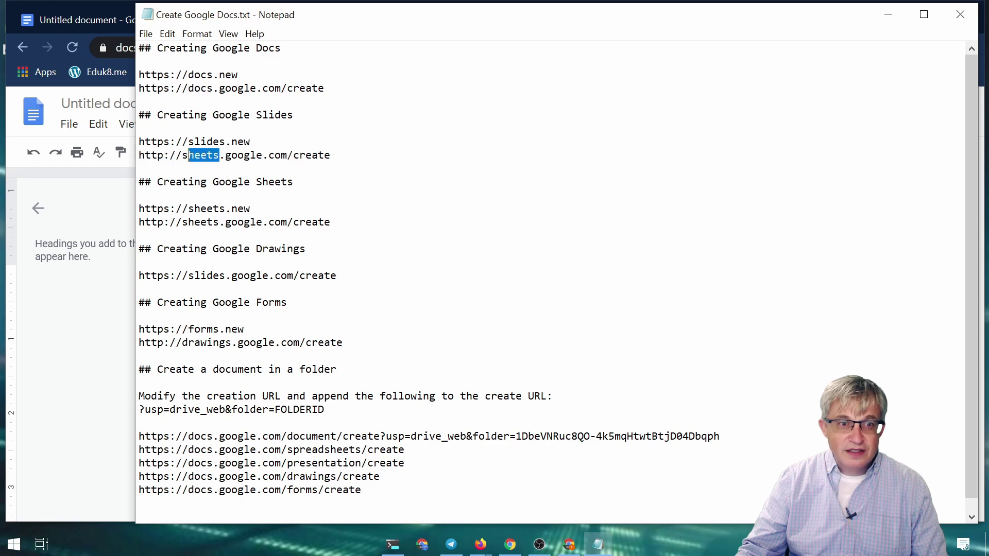
pyautogui.write('lides')
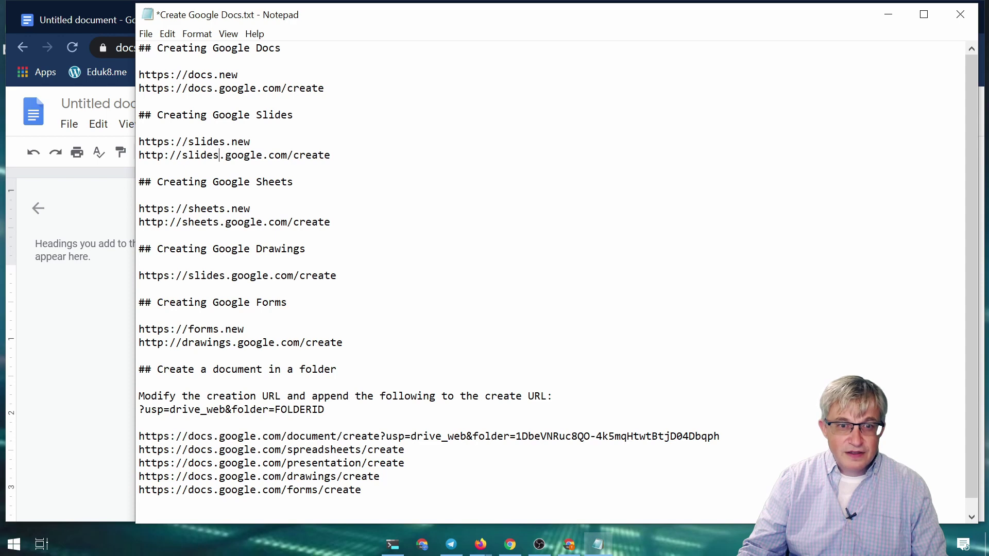
pyautogui.moveTo(318, 222); pyautogui.dragTo(138, 222)
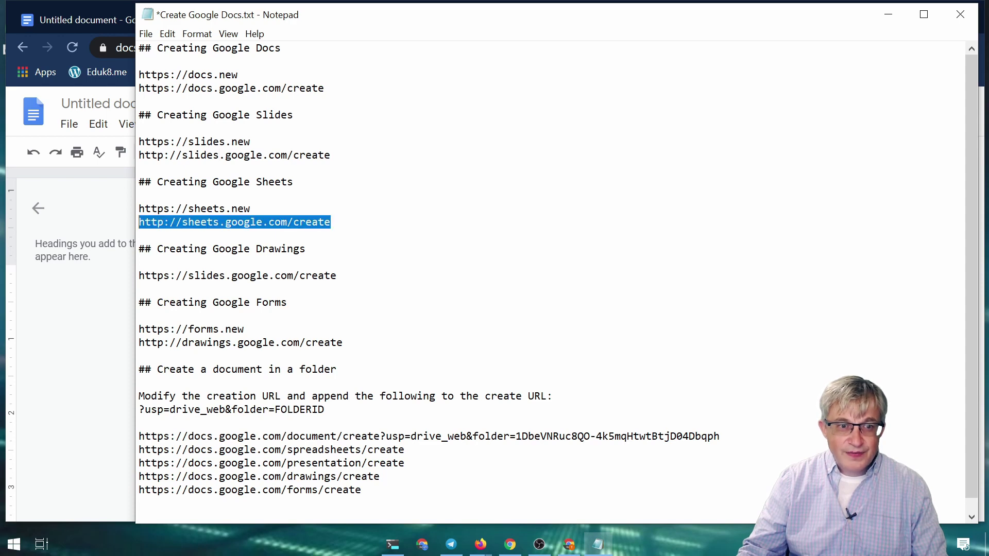
pyautogui.click(164, 222)
pyautogui.write('s://')
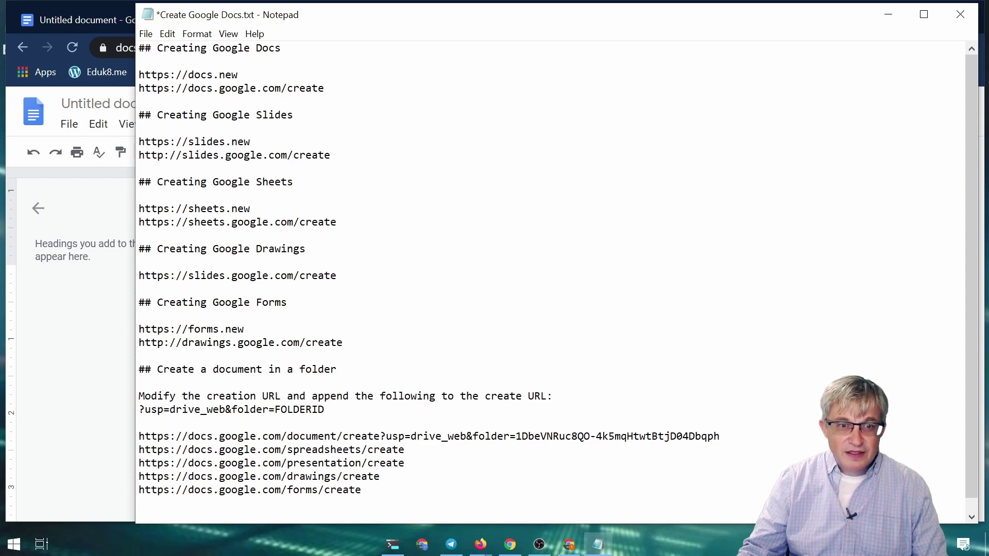
pyautogui.write('s')
pyautogui.moveTo(337, 222); pyautogui.dragTo(138, 222)
pyautogui.rightClick(190, 224)
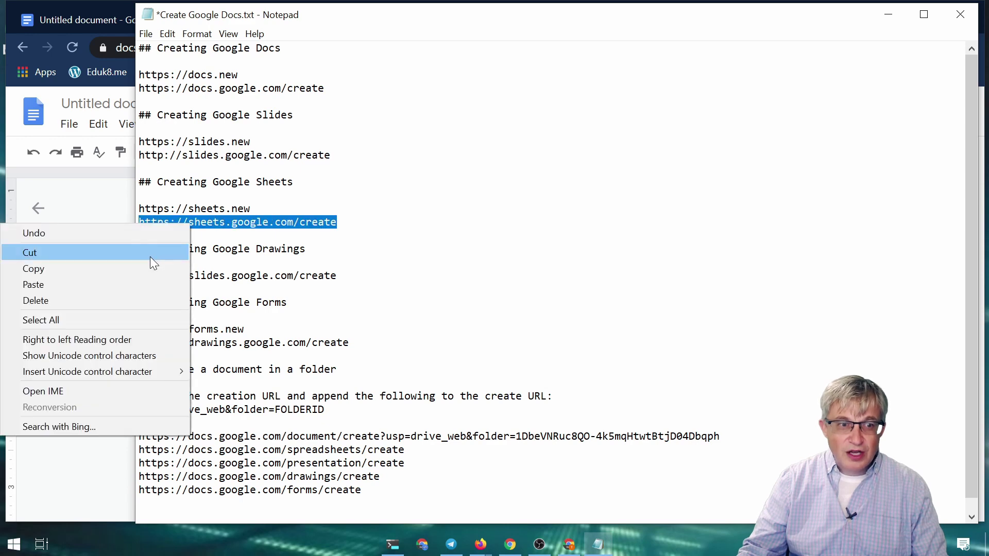
pyautogui.click(144, 269)
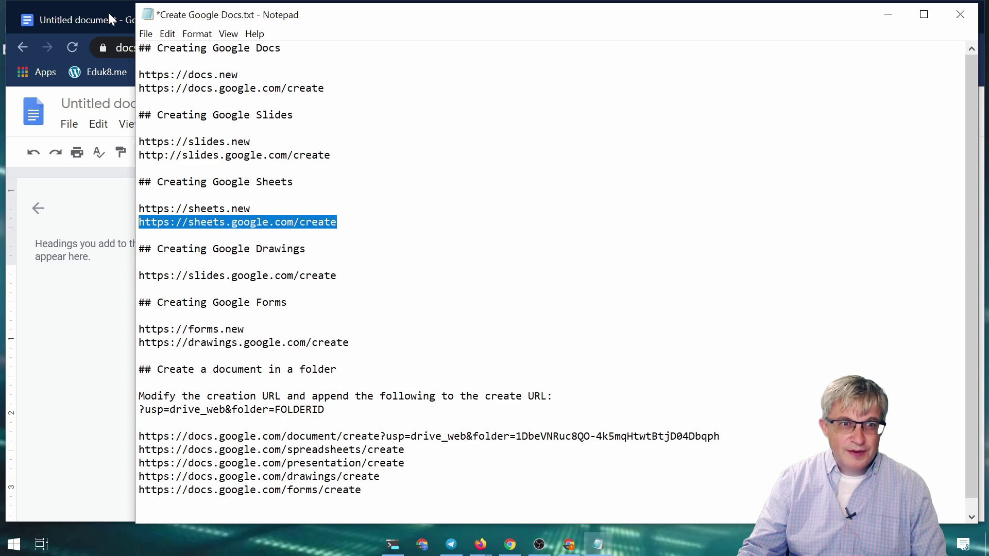
# Return to Chrome, save the New Sheet bookmark with the copied URL, and move it into the Create folder.
pyautogui.click(88, 20)
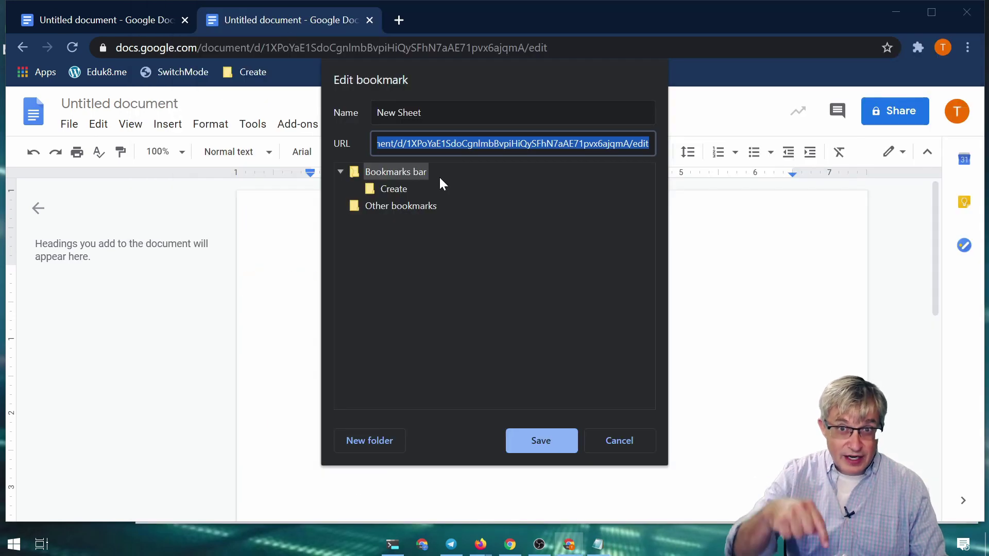
pyautogui.rightClick(506, 142)
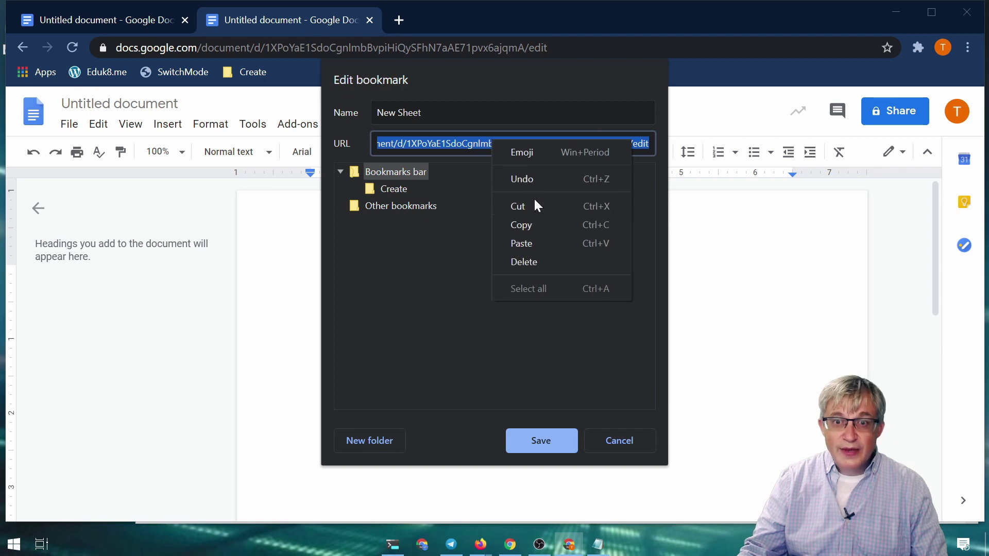
pyautogui.click(543, 244)
pyautogui.click(541, 441)
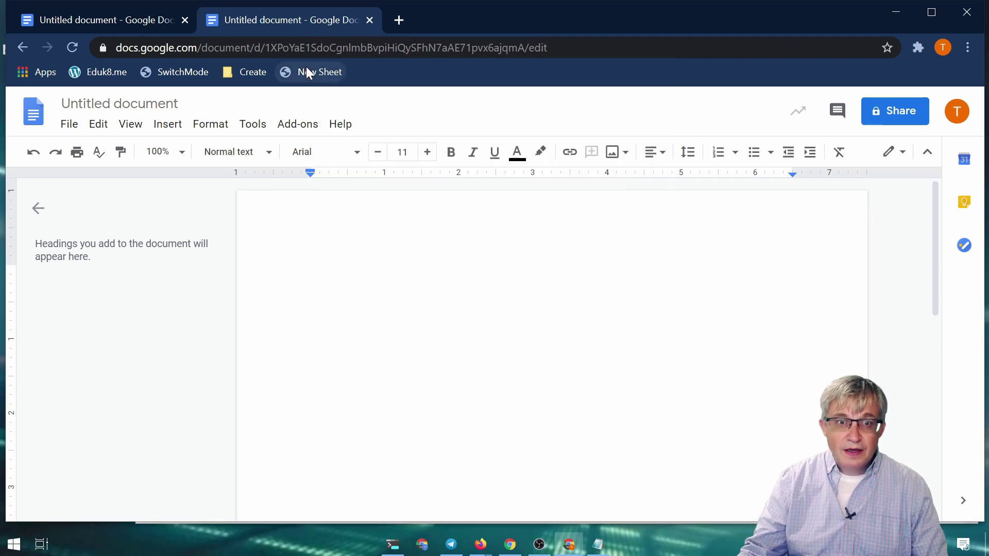
pyautogui.moveTo(266, 73); pyautogui.dragTo(240, 101)
# Open eduk8.me in a new tab and create a spreadsheet there from the Create folder's New Sheet bookmark.
pyautogui.click(399, 20)
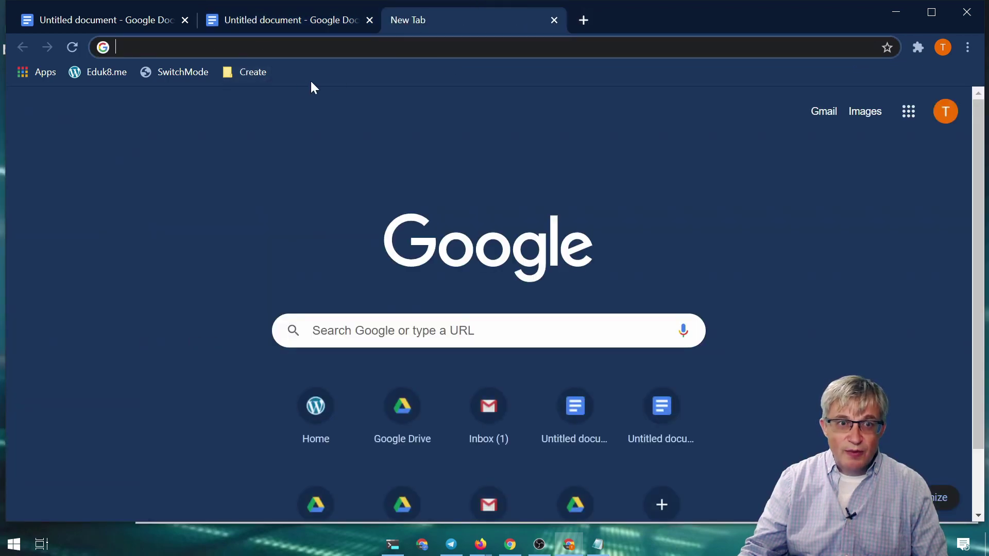
pyautogui.write('eduk8.me')
pyautogui.press('Return')
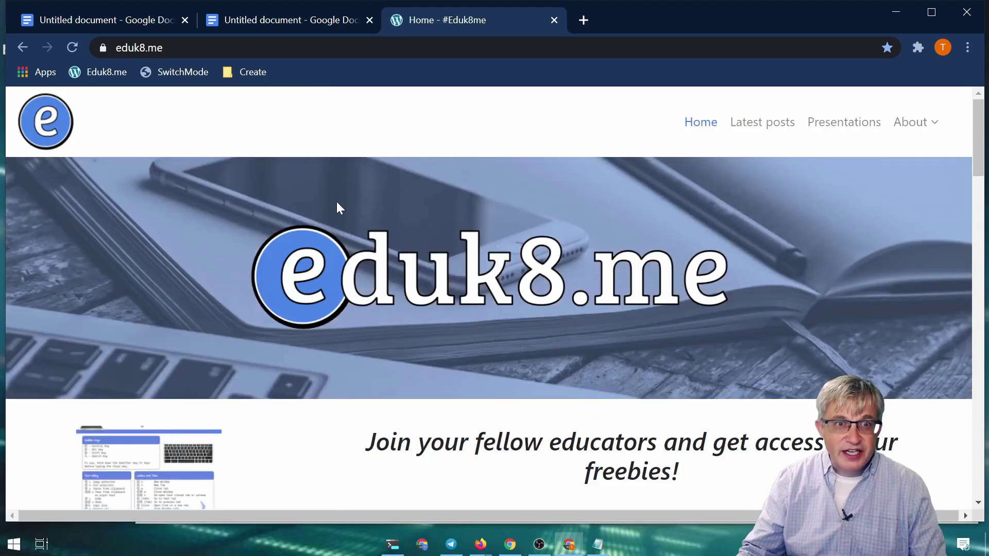
pyautogui.click(260, 74)
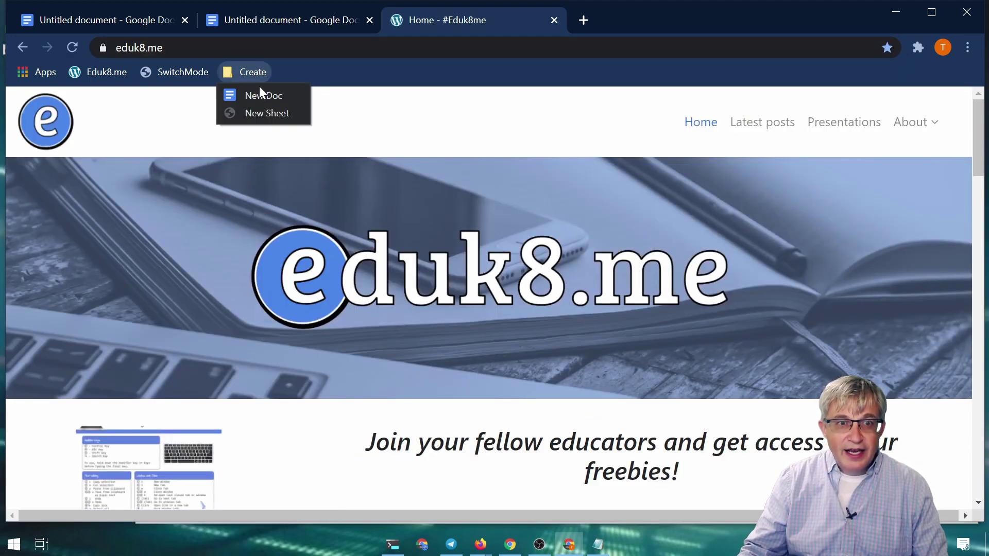
pyautogui.click(256, 116)
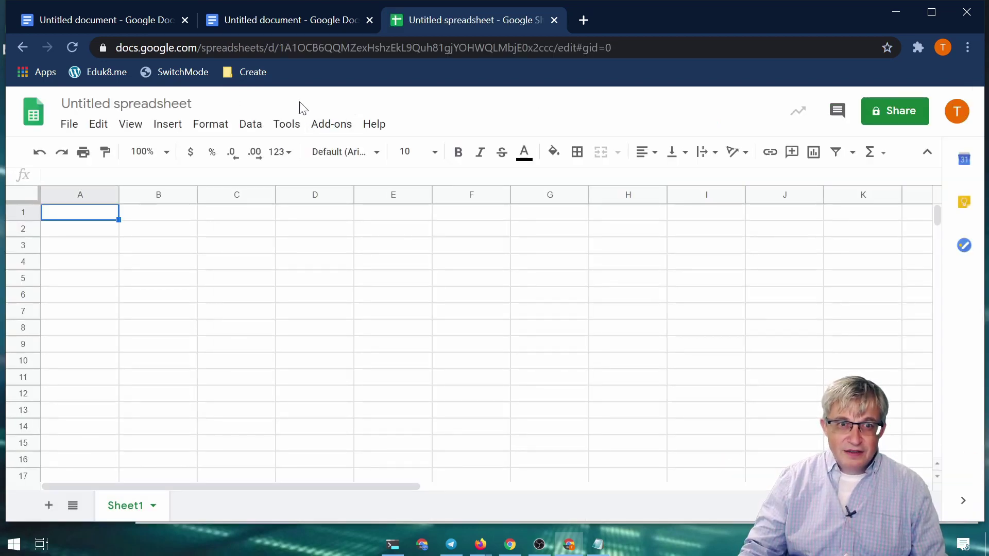
# Enter docs.new as the spreadsheet tab's address without loading it.
pyautogui.click(272, 54)
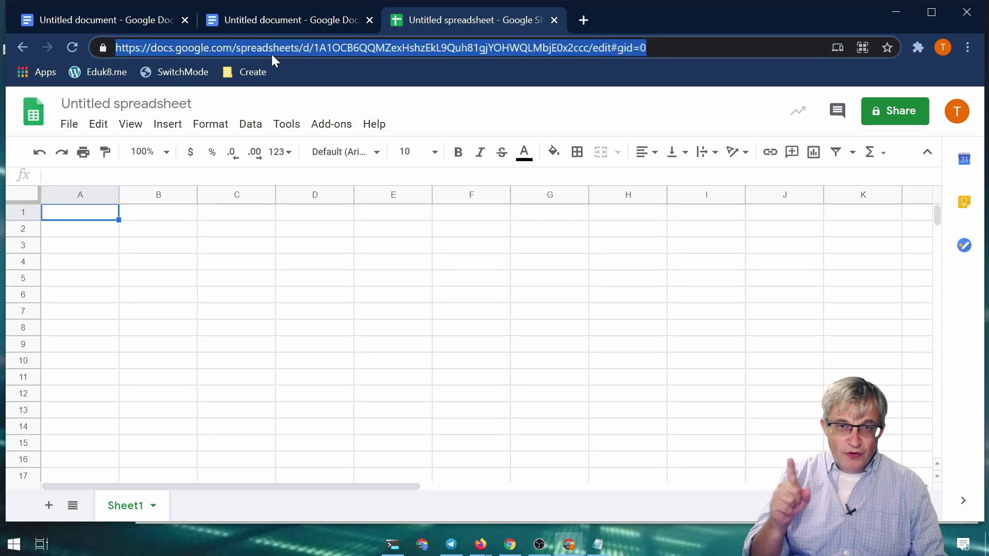
pyautogui.write('docs.new')
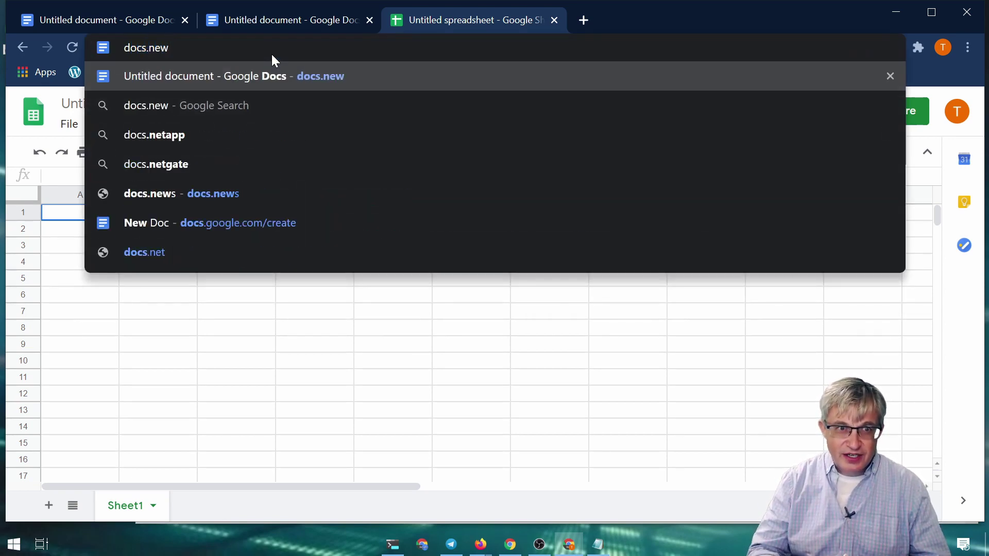
# Switch to the second untitled document tab and check the New Doc bookmark's URL in its edit dialog without changing it.
pyautogui.click(313, 25)
pyautogui.click(252, 72)
pyautogui.rightClick(251, 94)
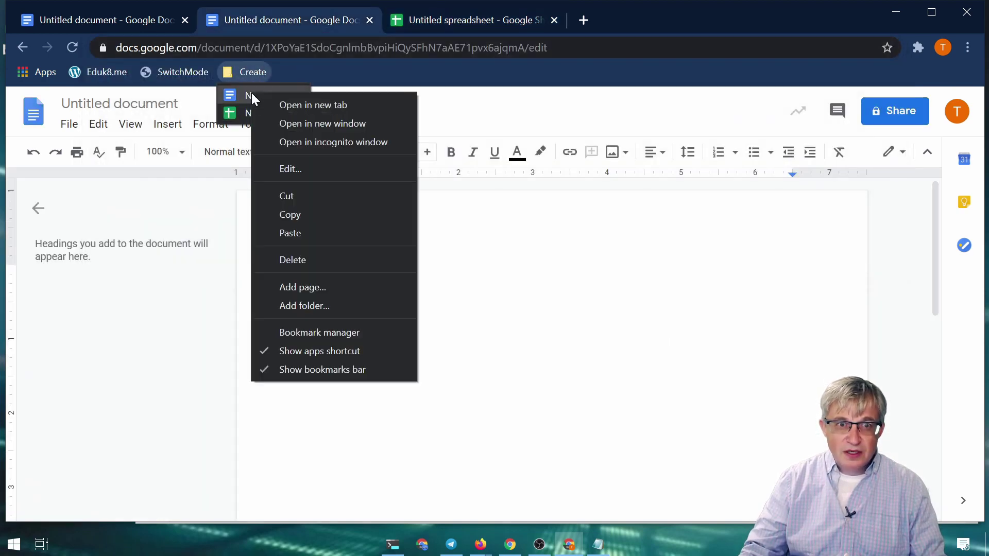
pyautogui.click(338, 169)
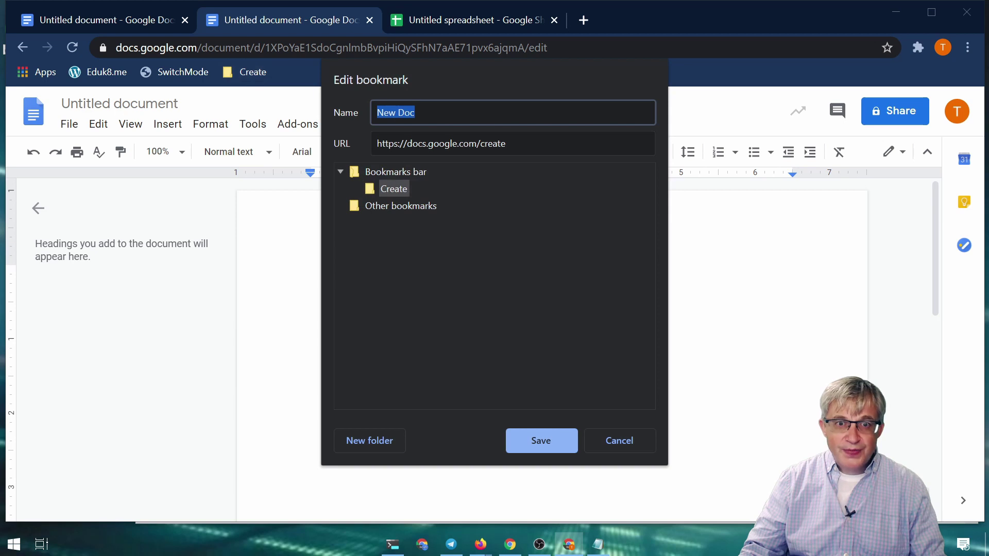
pyautogui.press('Tab')
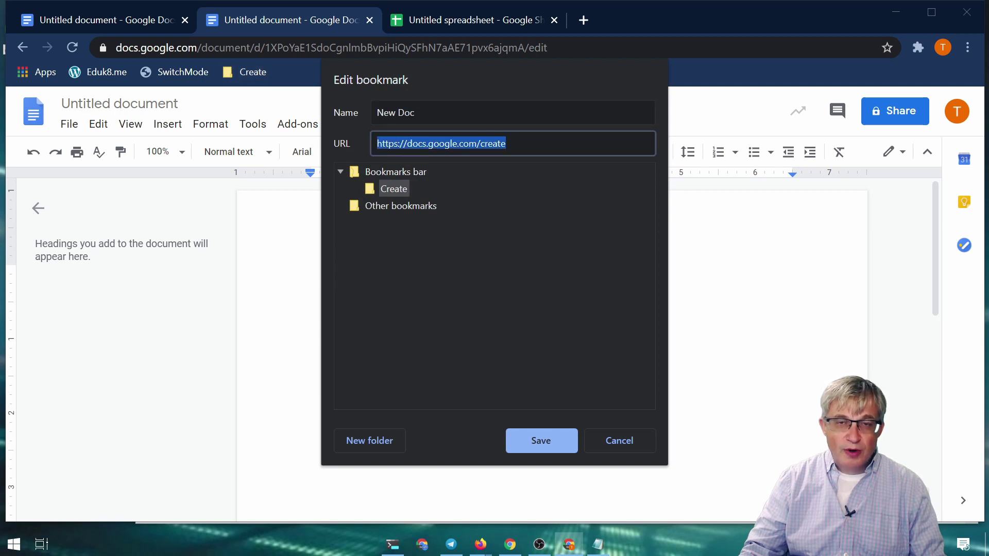
pyautogui.click(620, 442)
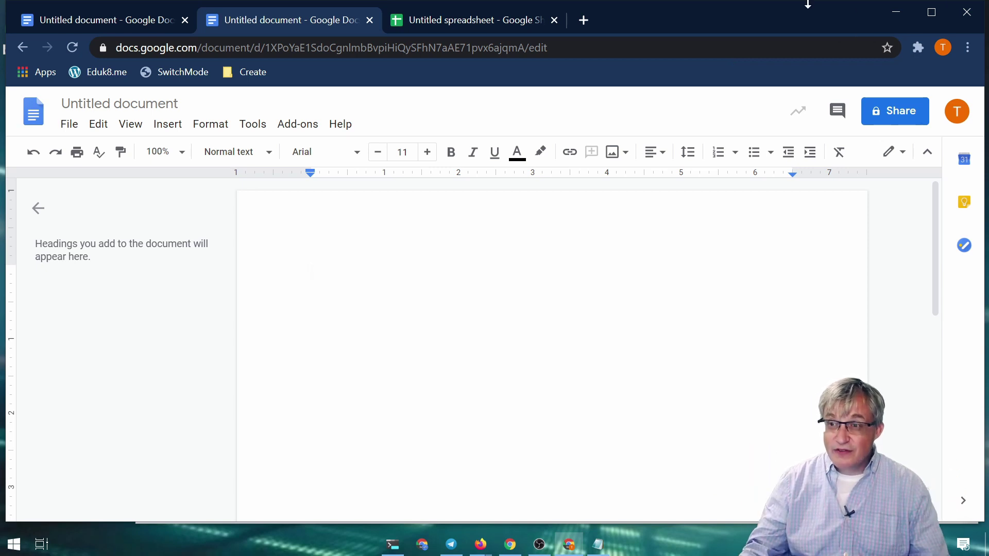
# Open the Chrome name and picture settings and highlight the Show desktop shortcut option.
pyautogui.click(966, 51)
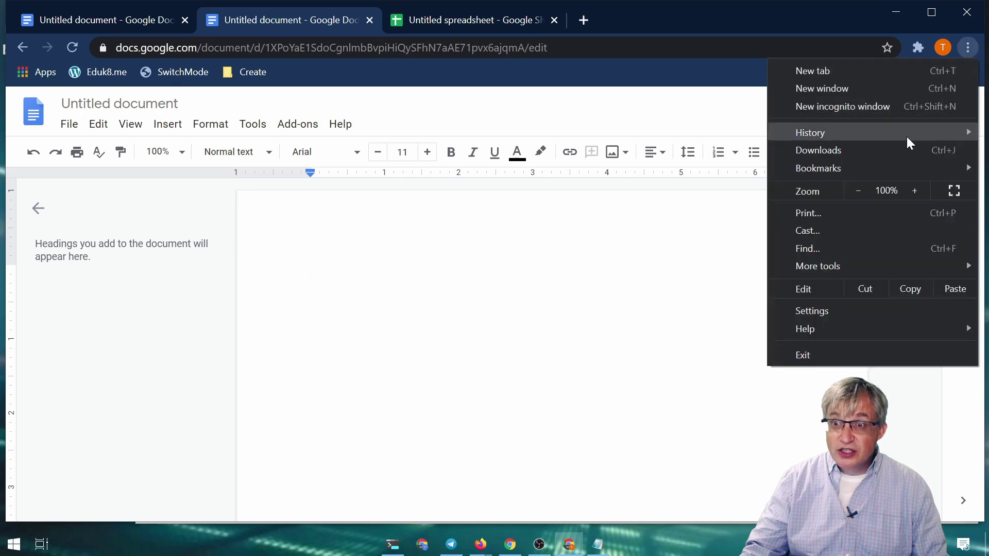
pyautogui.click(842, 310)
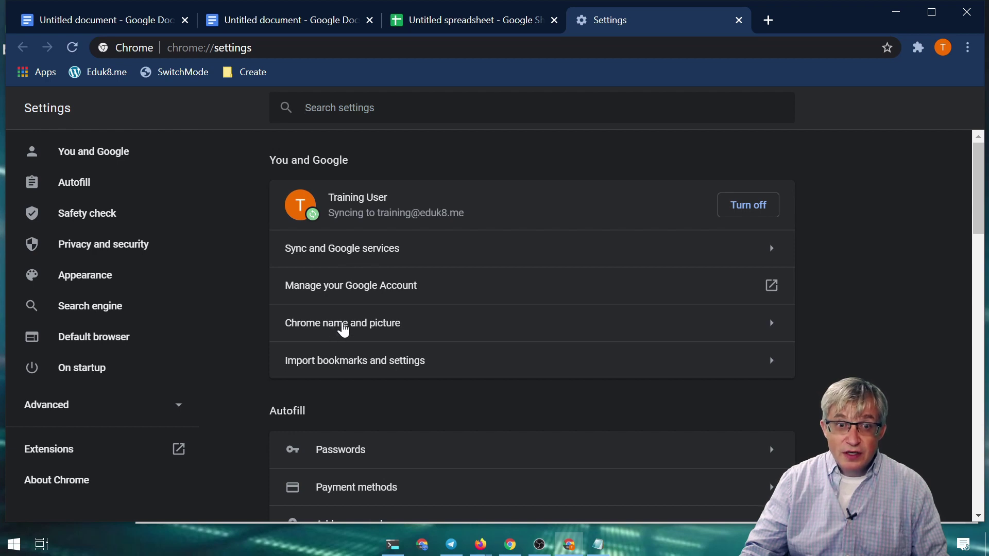
pyautogui.click(344, 325)
pyautogui.moveTo(285, 241); pyautogui.dragTo(383, 240)
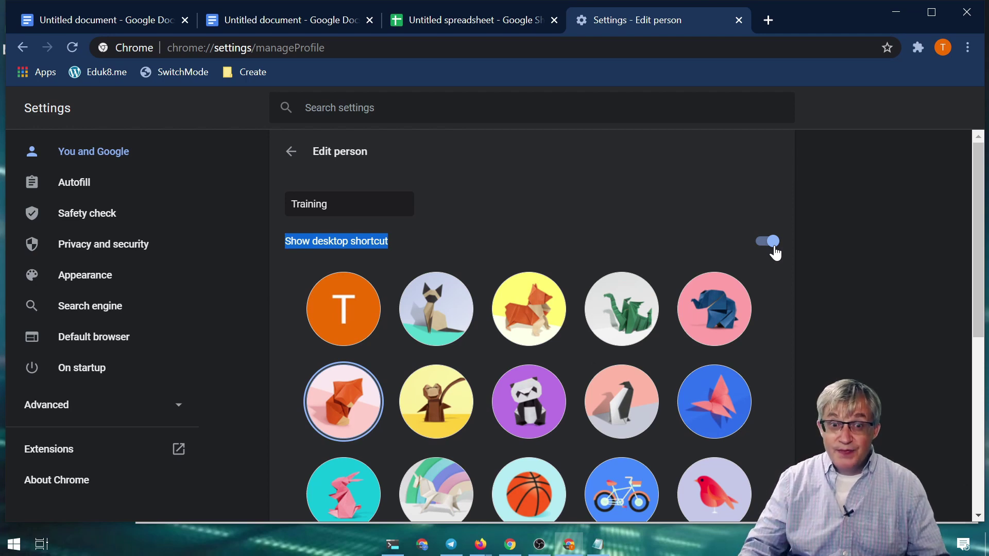
# Minimize the windows and rearrange the Training - Chrome shortcut and Create Google Docs.txt on the desktop.
pyautogui.click(896, 13)
pyautogui.click(915, 16)
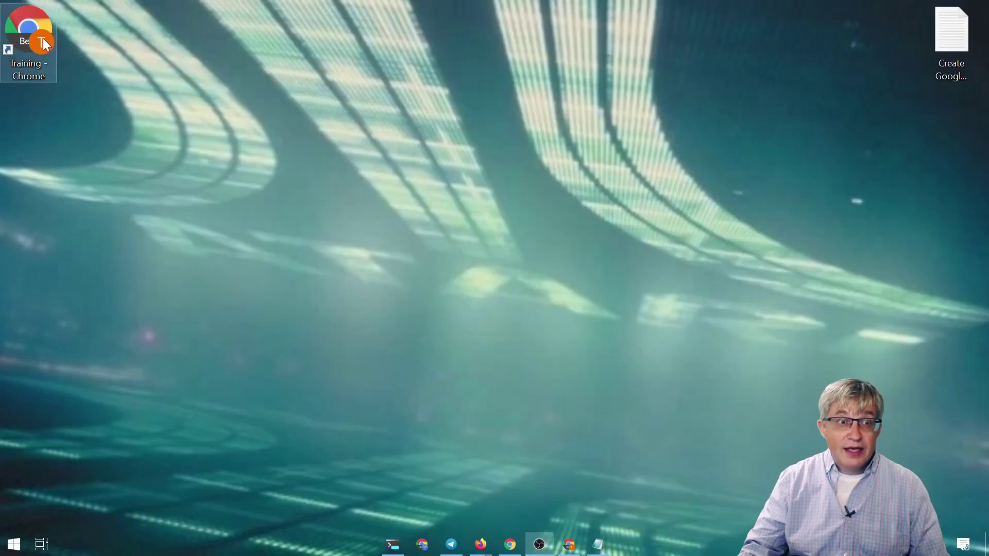
pyautogui.moveTo(43, 38); pyautogui.dragTo(362, 69)
pyautogui.moveTo(99, 42)
pyautogui.mouseDown()
pyautogui.moveTo(116, 32)
pyautogui.moveTo(93, 52)
pyautogui.mouseUp()
pyautogui.moveTo(157, 133); pyautogui.dragTo(65, 389)
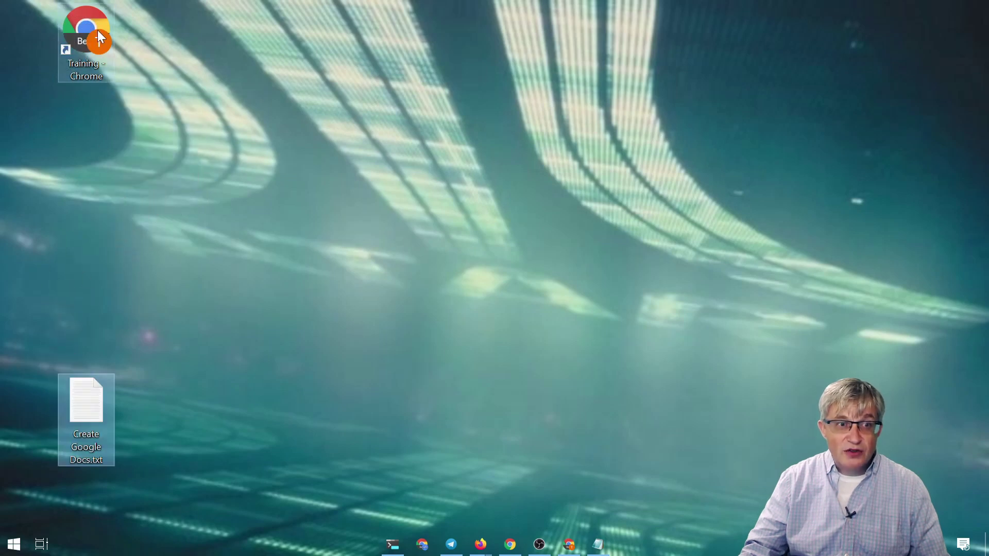
pyautogui.click(100, 51)
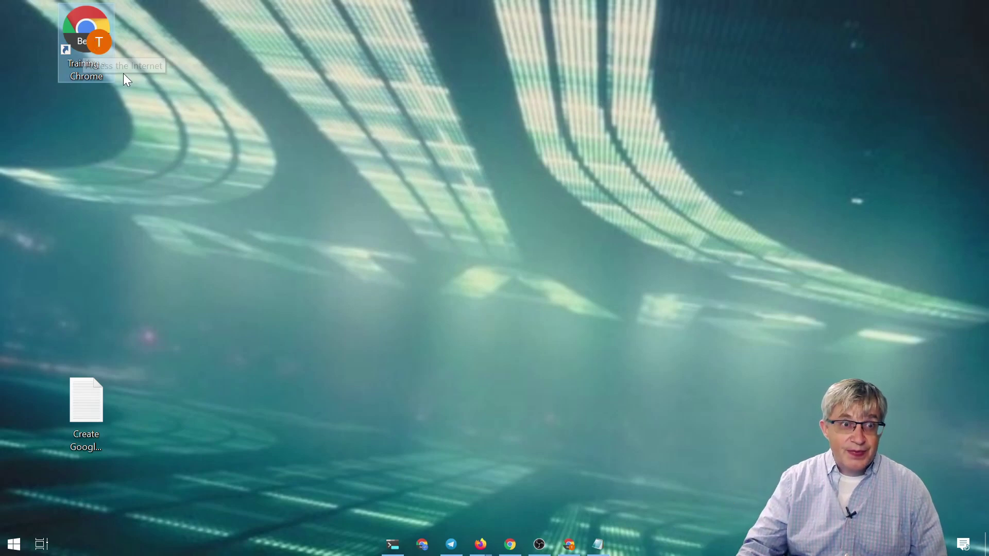
# Duplicate the Training - Chrome shortcut on the desktop and move the copy well apart from the original.
pyautogui.rightClick(107, 40)
pyautogui.click(62, 444)
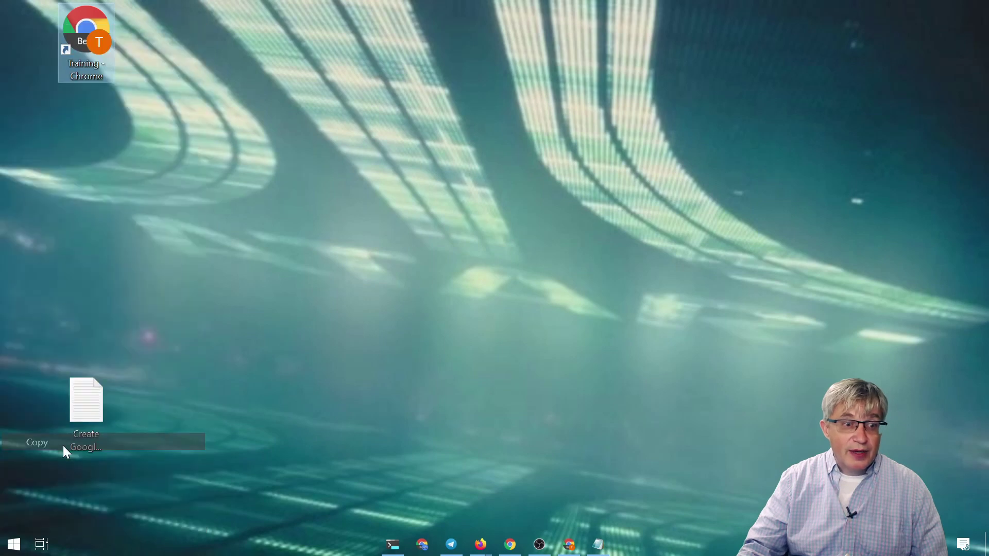
pyautogui.rightClick(219, 143)
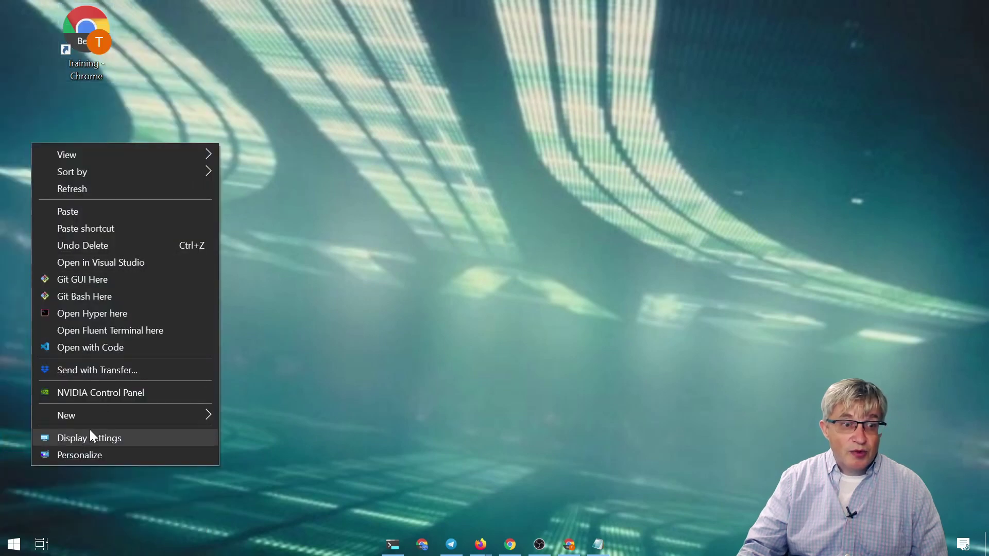
pyautogui.click(108, 211)
pyautogui.moveTo(195, 129); pyautogui.dragTo(486, 75)
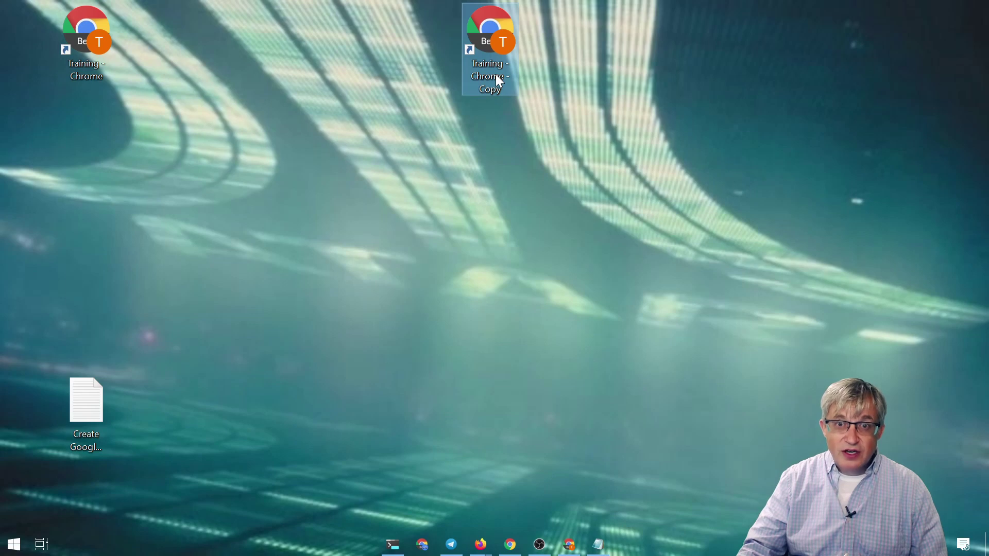
# Rename the copied Chrome shortcut as New Doc.
pyautogui.click(498, 80)
pyautogui.write('N')
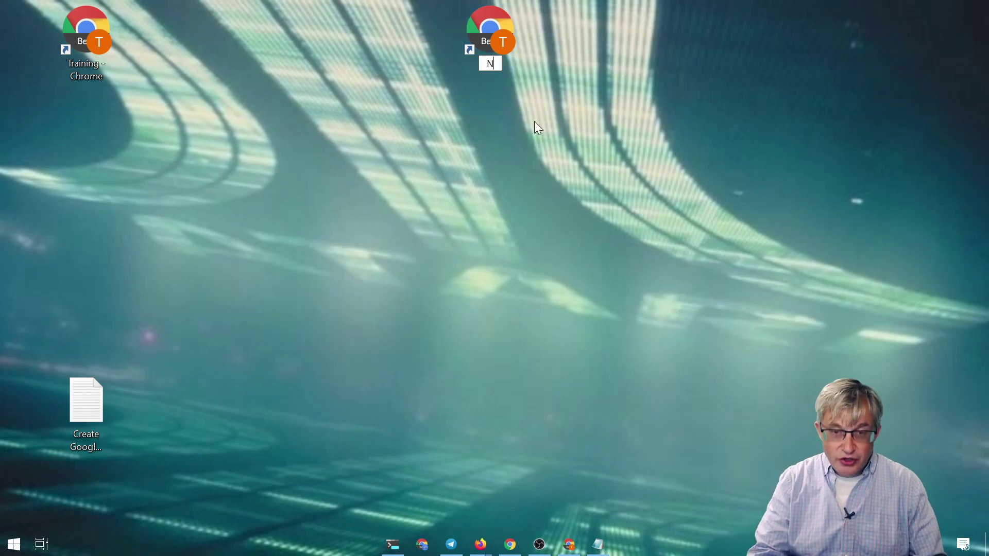
pyautogui.write('ew Doc')
pyautogui.press('Return')
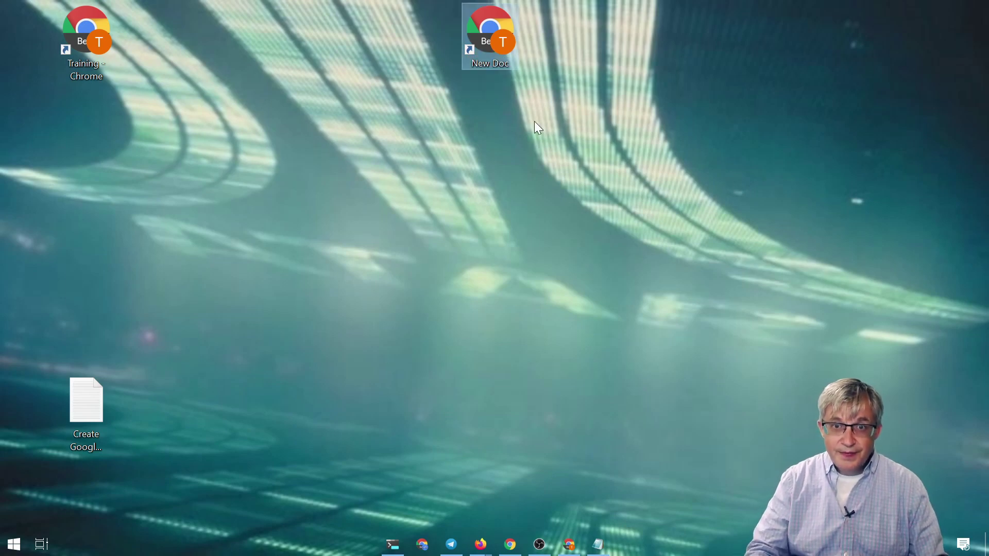
# Open the New Doc shortcut's properties and add a space at the end of its target, after the profile directory.
pyautogui.rightClick(493, 41)
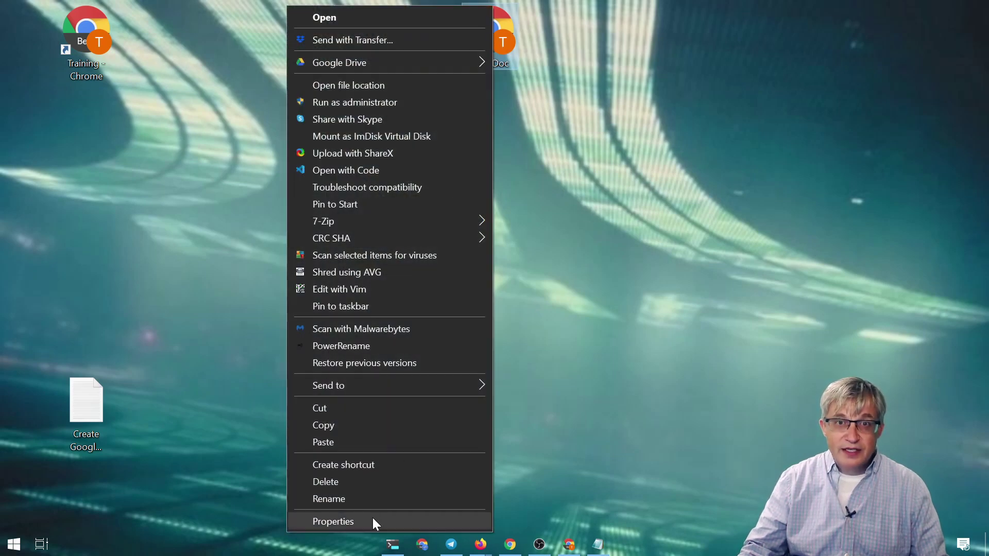
pyautogui.click(372, 520)
pyautogui.moveTo(869, 70); pyautogui.dragTo(487, 78)
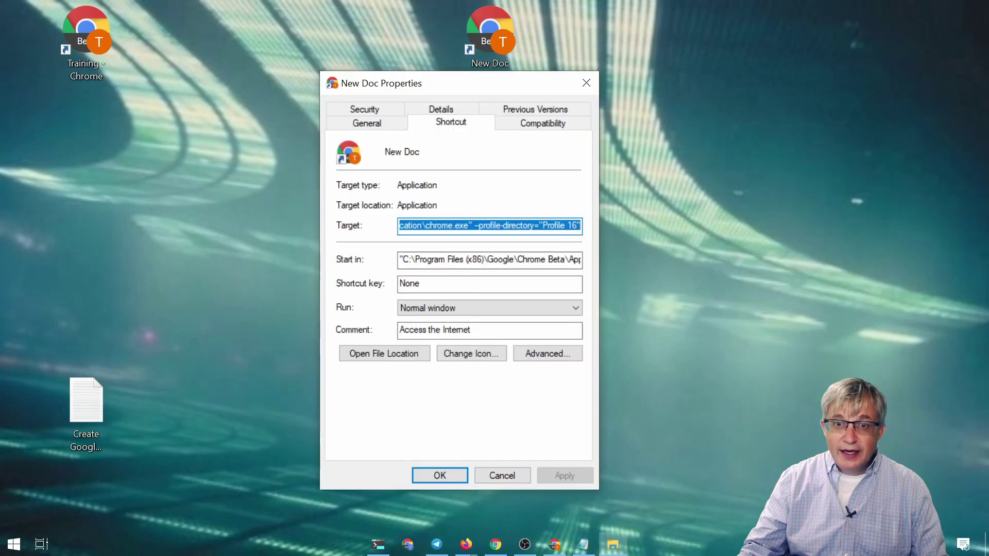
pyautogui.click(431, 225)
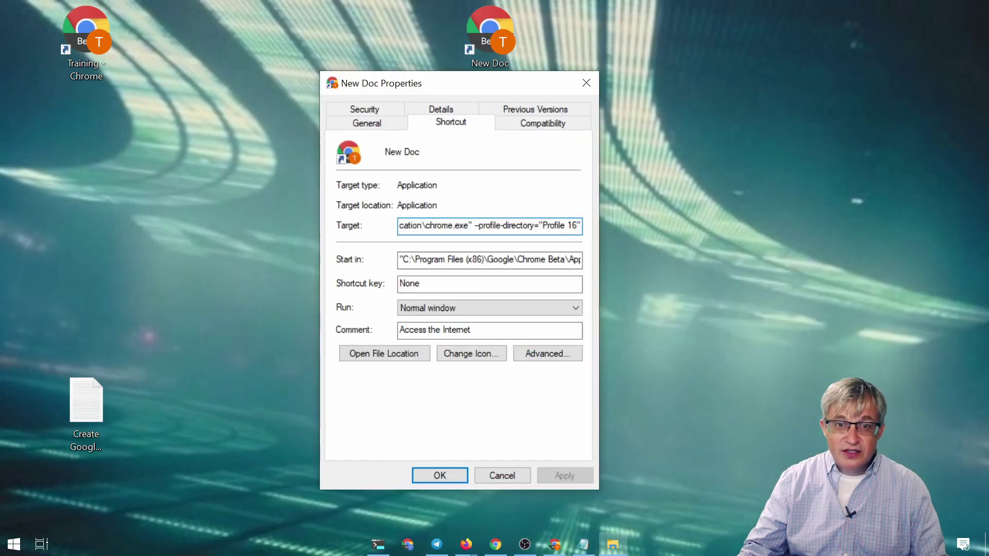
pyautogui.moveTo(436, 225); pyautogui.dragTo(560, 226)
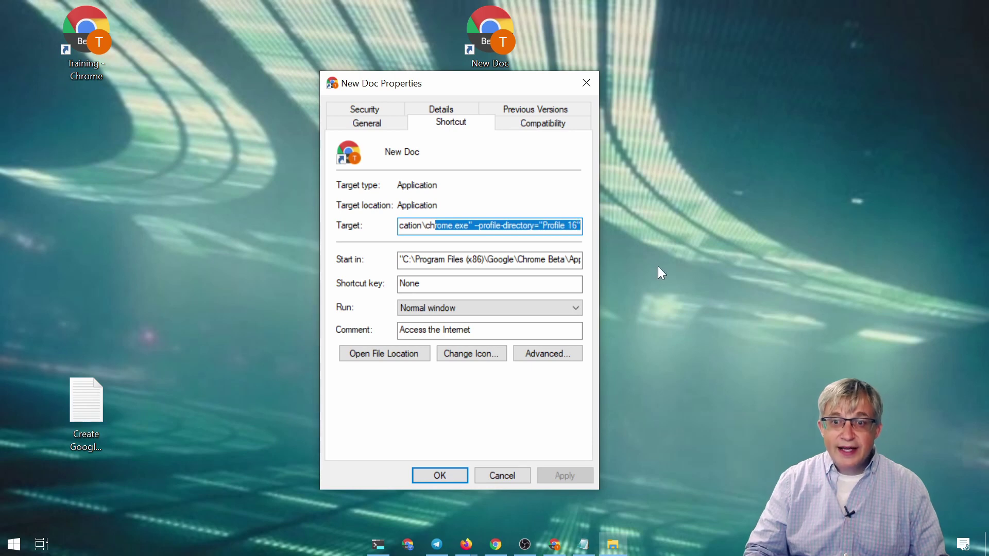
pyautogui.press('Right')
pyautogui.write('"')
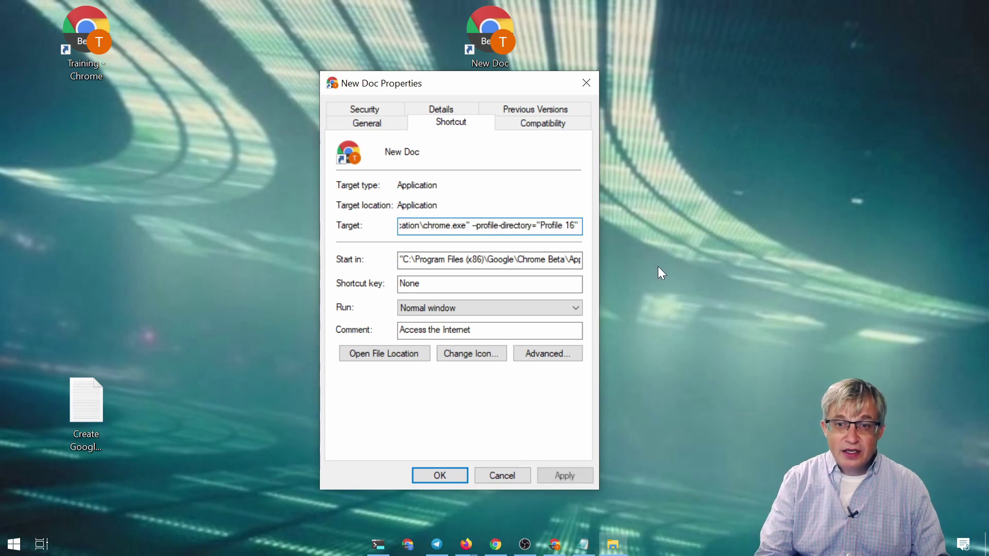
pyautogui.doubleClick(78, 397)
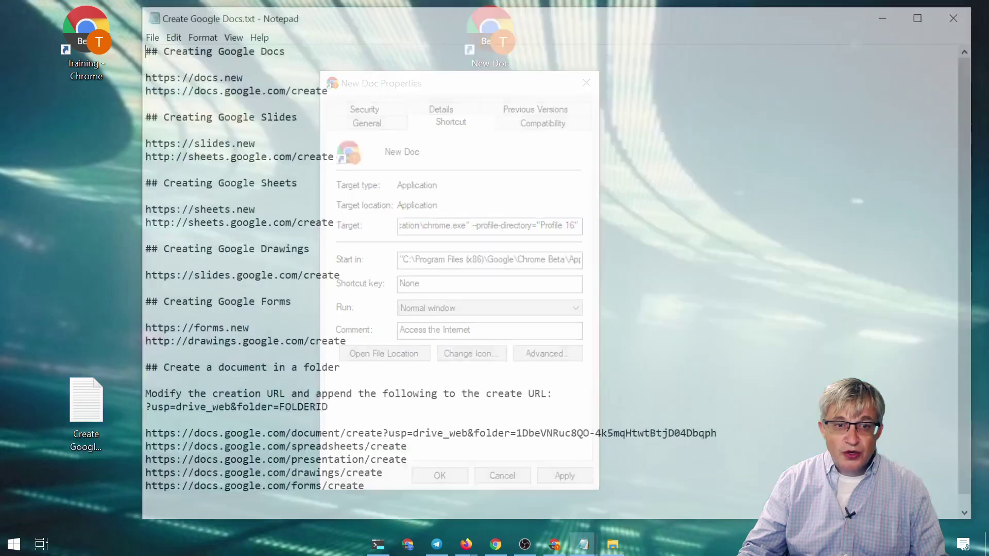
pyautogui.moveTo(326, 88); pyautogui.dragTo(138, 89)
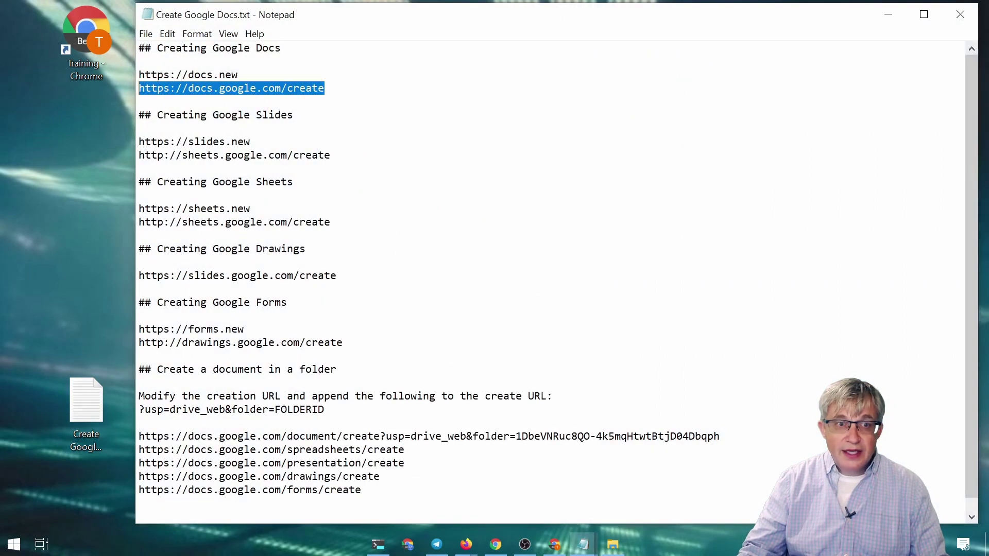
pyautogui.rightClick(157, 91)
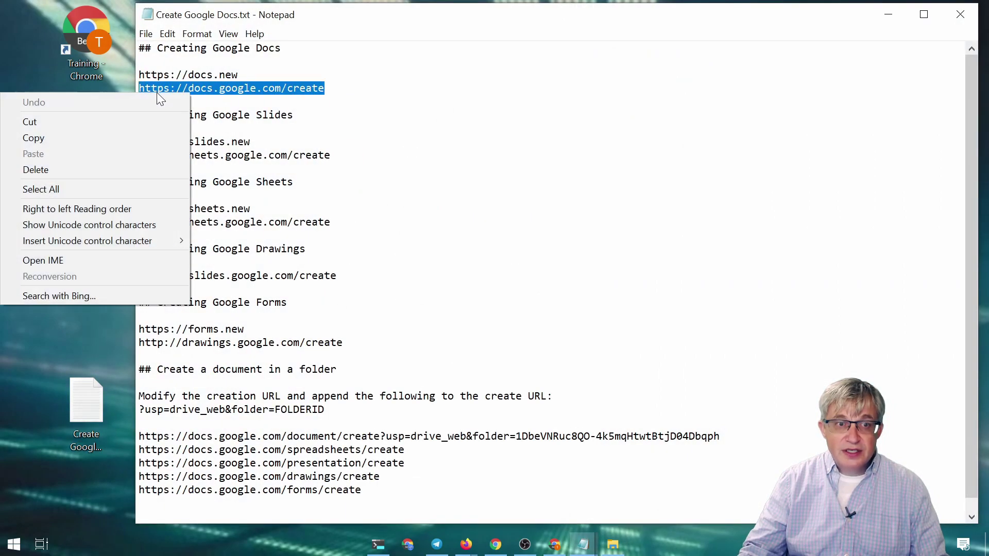
pyautogui.click(101, 139)
pyautogui.click(888, 14)
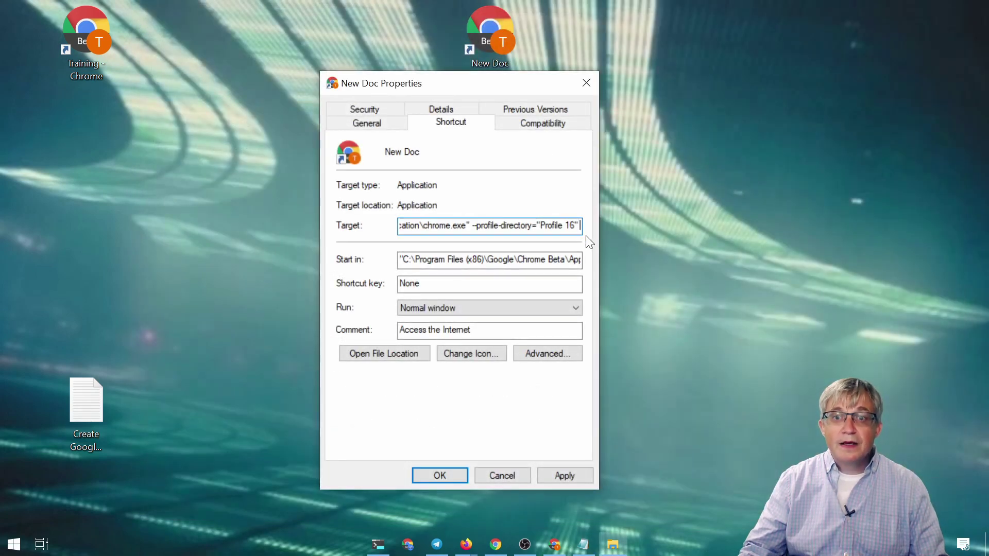
pyautogui.rightClick(377, 225)
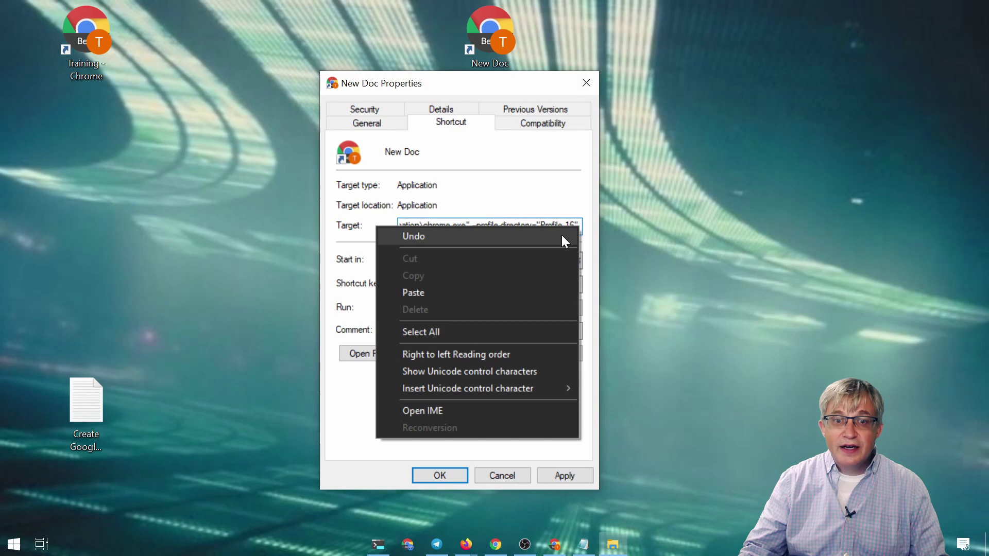
pyautogui.click(515, 286)
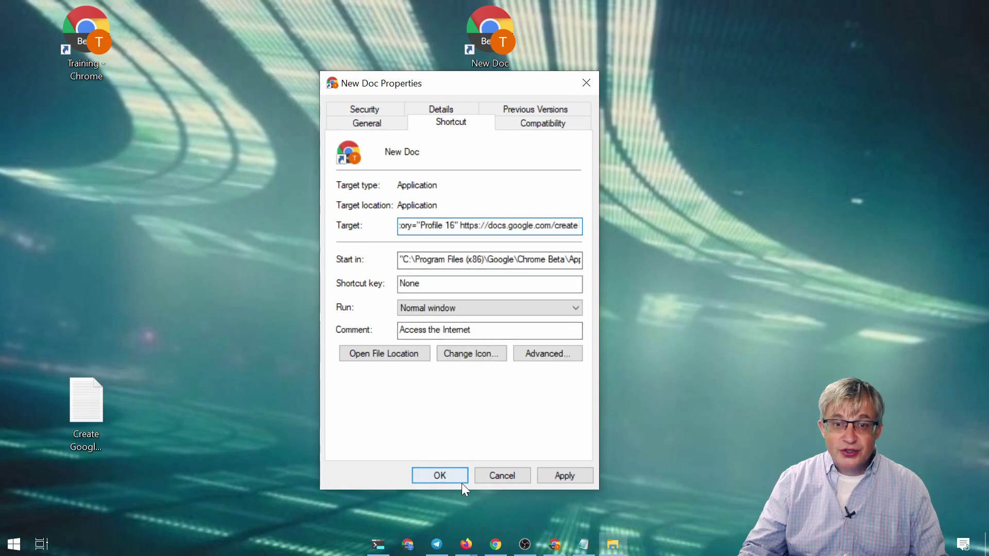
pyautogui.click(443, 477)
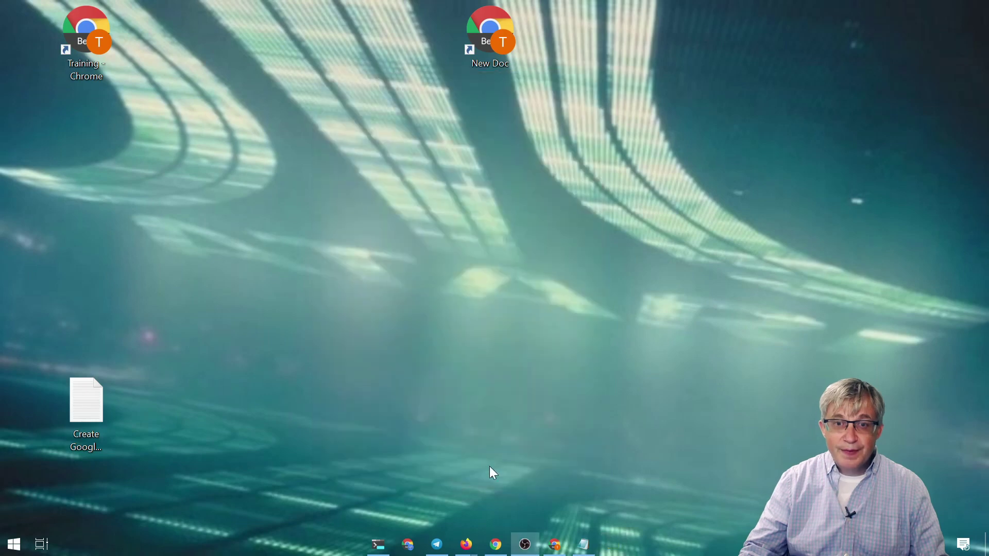
pyautogui.doubleClick(495, 36)
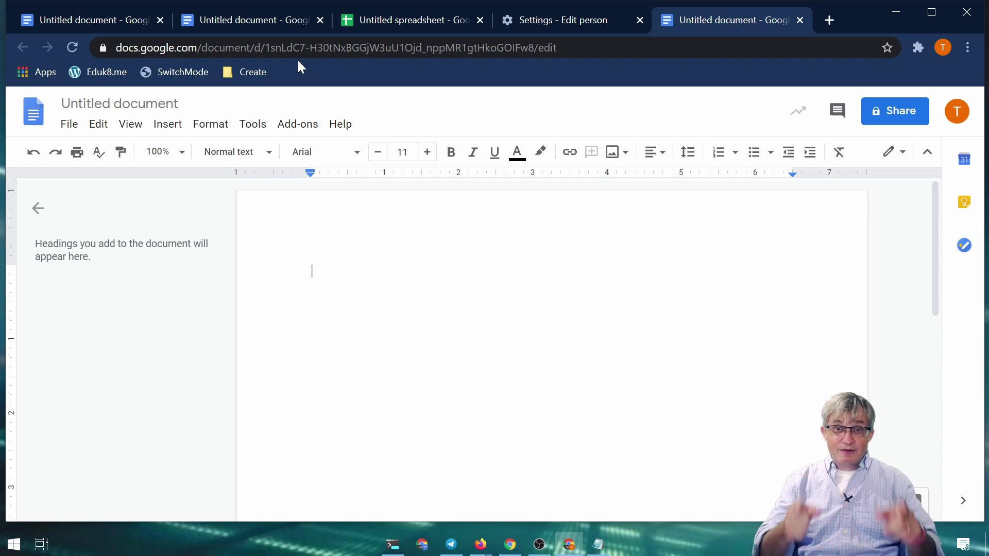
# Close the open document, spreadsheet and settings tabs, leaving only a new tab, and minimize Chrome.
pyautogui.click(800, 20)
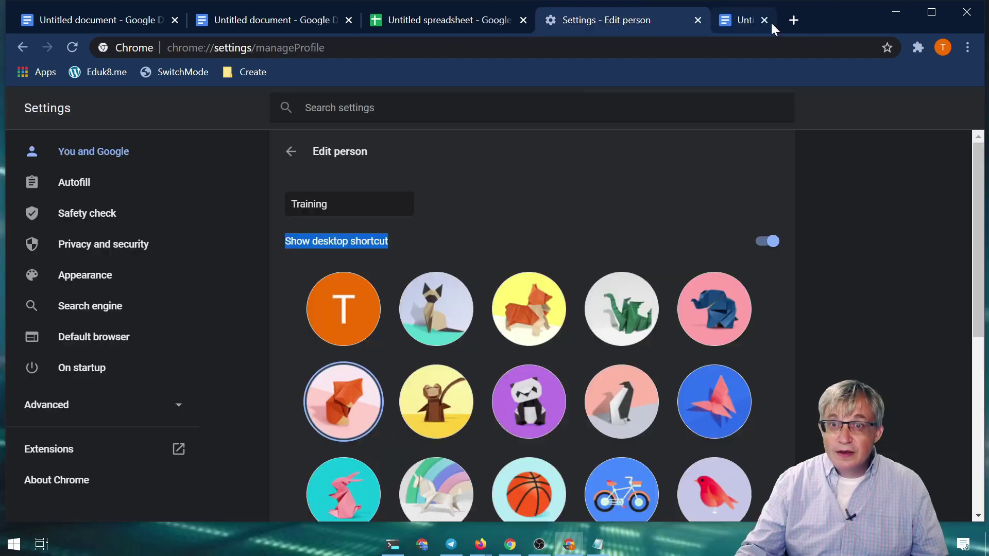
pyautogui.click(369, 20)
pyautogui.click(147, 19)
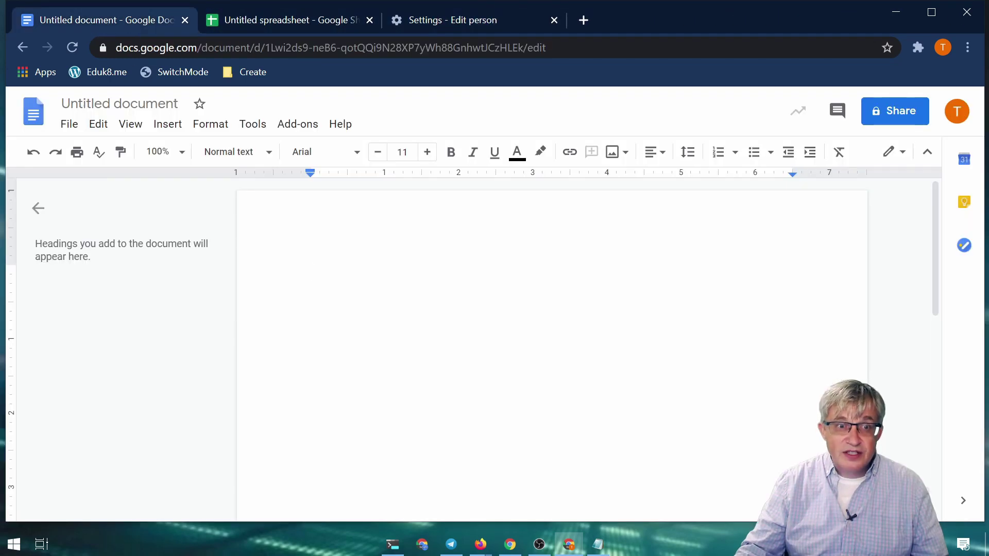
pyautogui.click(185, 21)
pyautogui.click(184, 20)
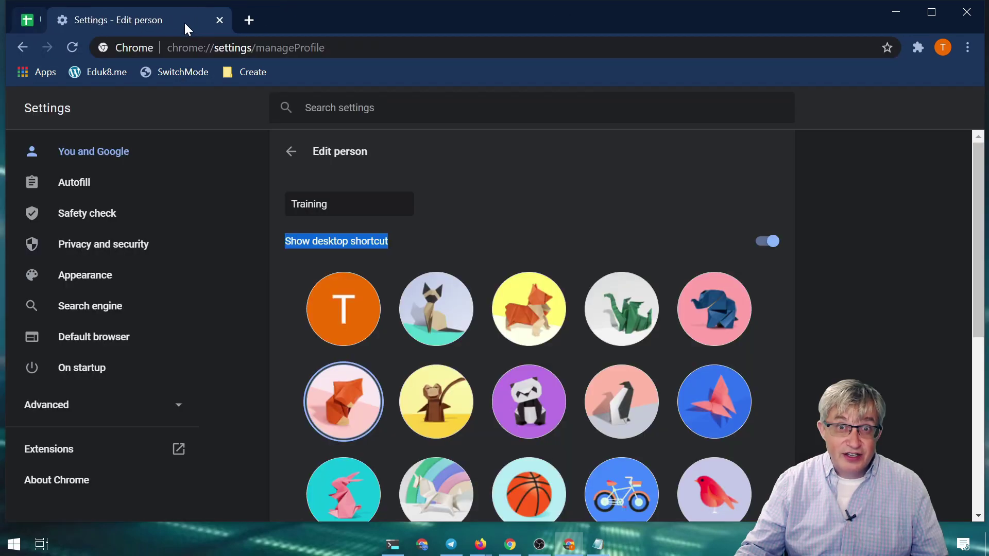
pyautogui.click(218, 21)
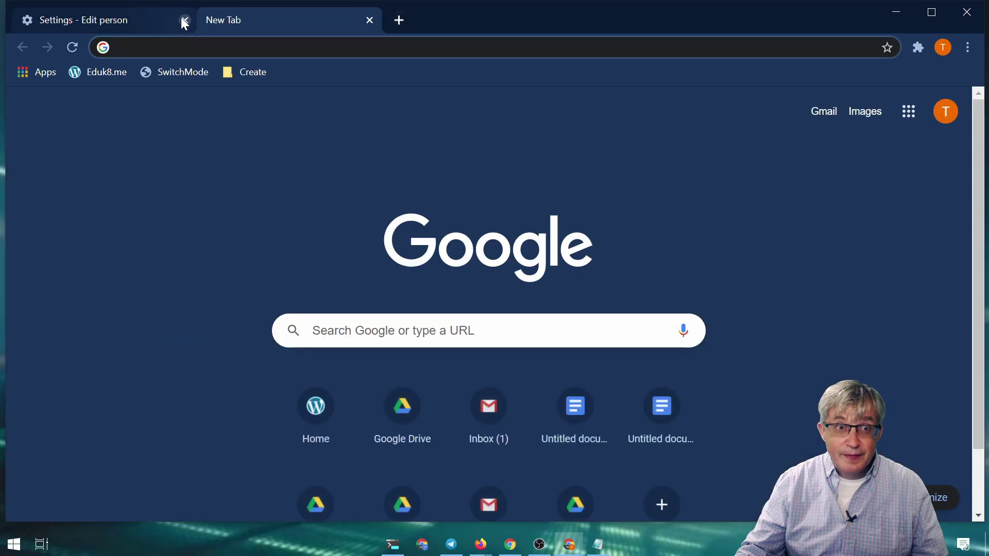
pyautogui.click(181, 17)
pyautogui.click(895, 16)
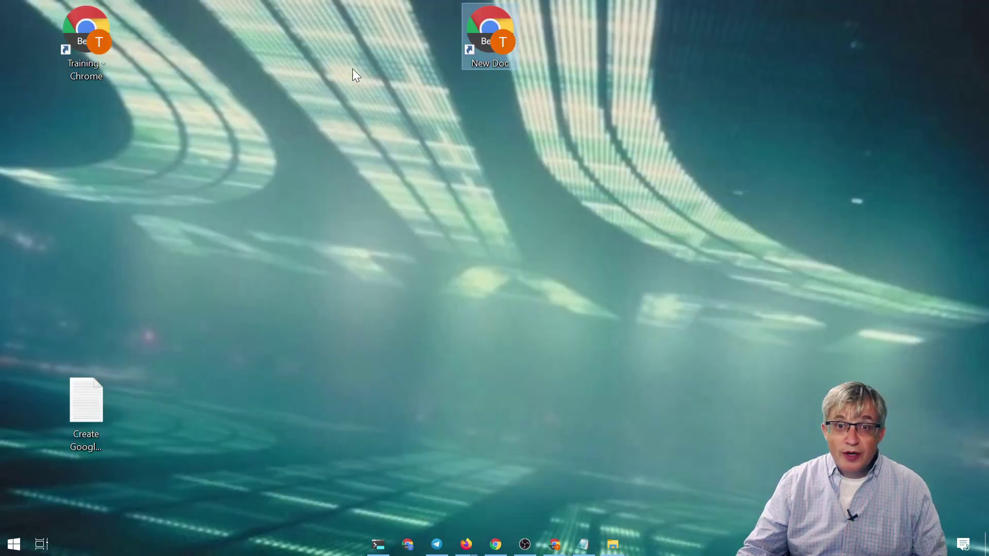
# Change the New Doc shortcut's icon to Papirus-Team-Papirus-Apps-Google-docs.ico from Downloads and move the shortcut below the Training - Chrome shortcut.
pyautogui.rightClick(506, 43)
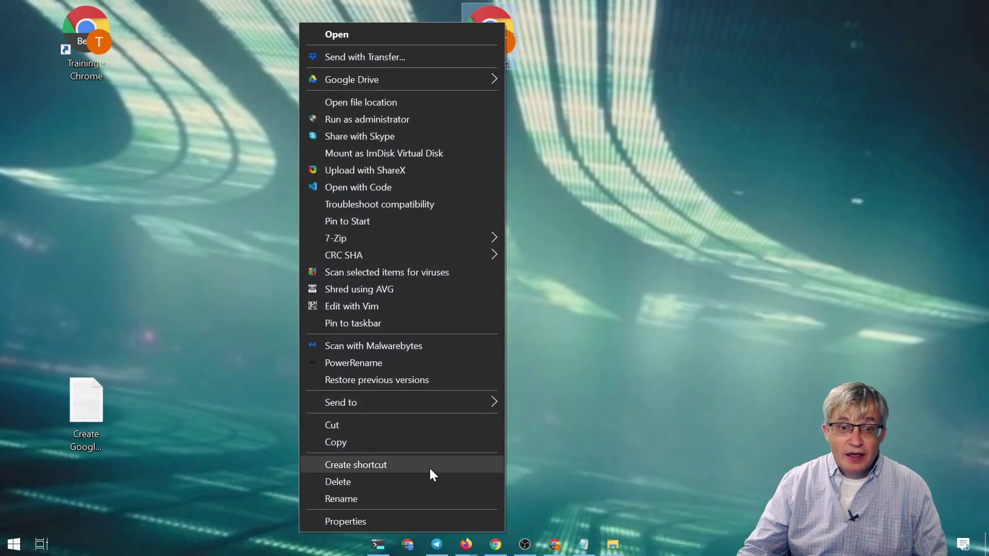
pyautogui.click(422, 521)
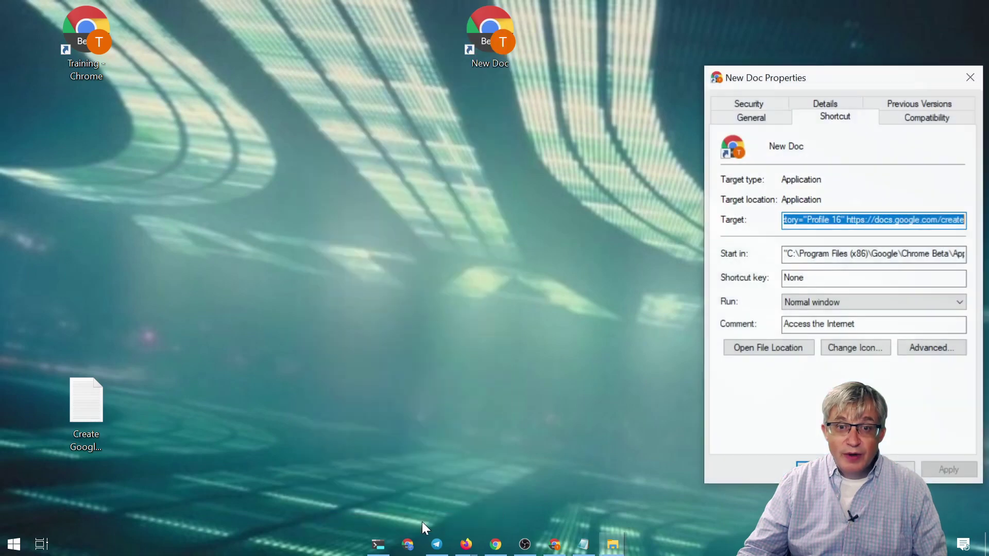
pyautogui.click(870, 350)
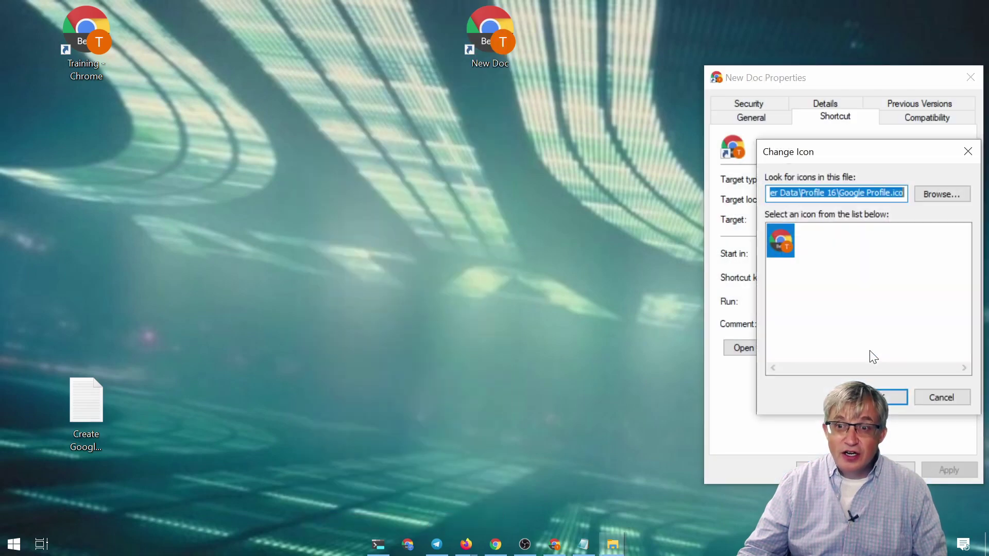
pyautogui.moveTo(901, 160); pyautogui.dragTo(824, 161)
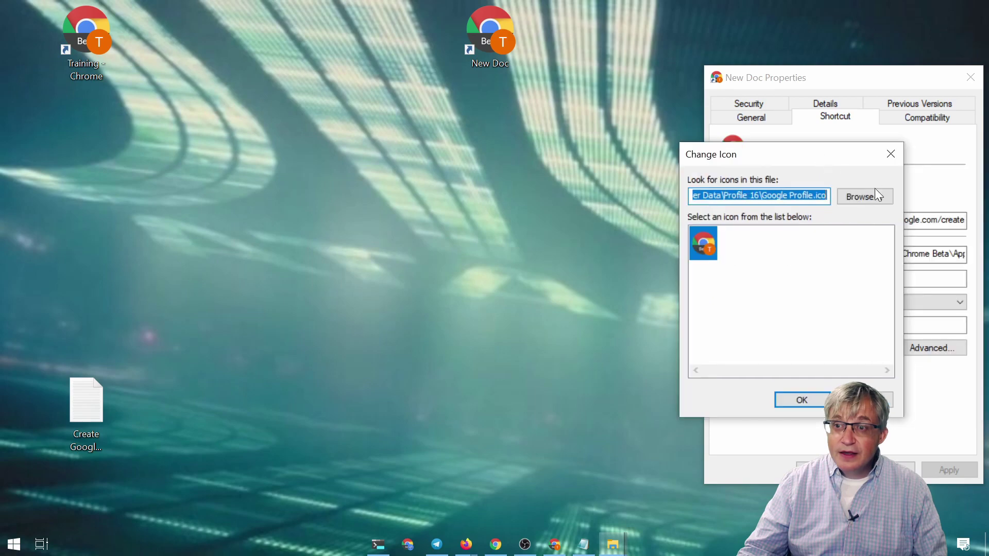
pyautogui.click(867, 198)
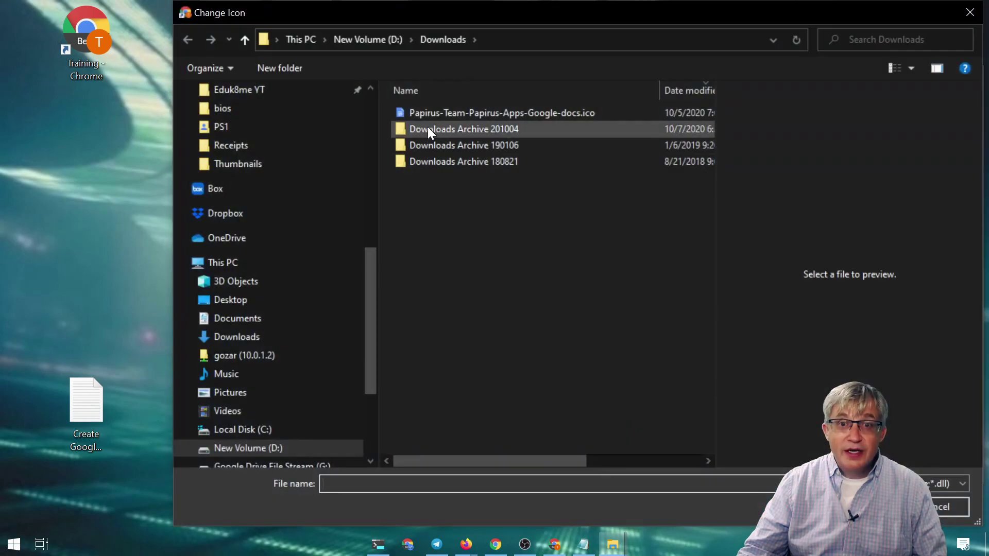
pyautogui.click(425, 119)
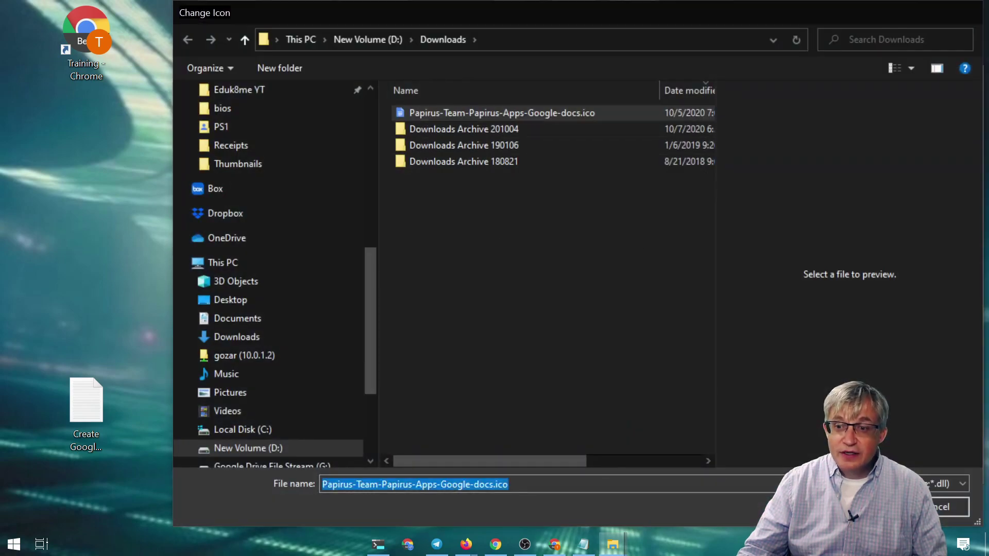
pyautogui.press('Return')
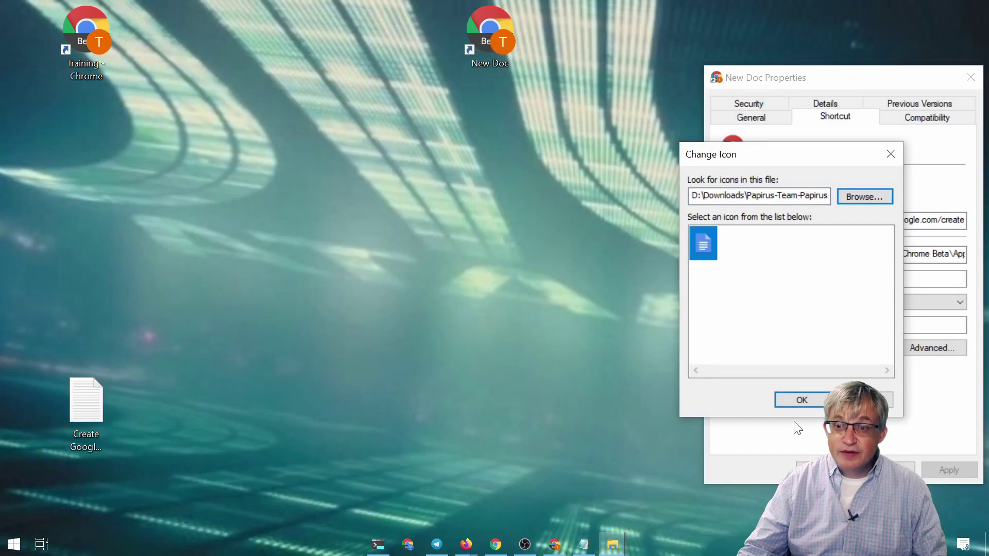
pyautogui.click(801, 400)
pyautogui.click(824, 470)
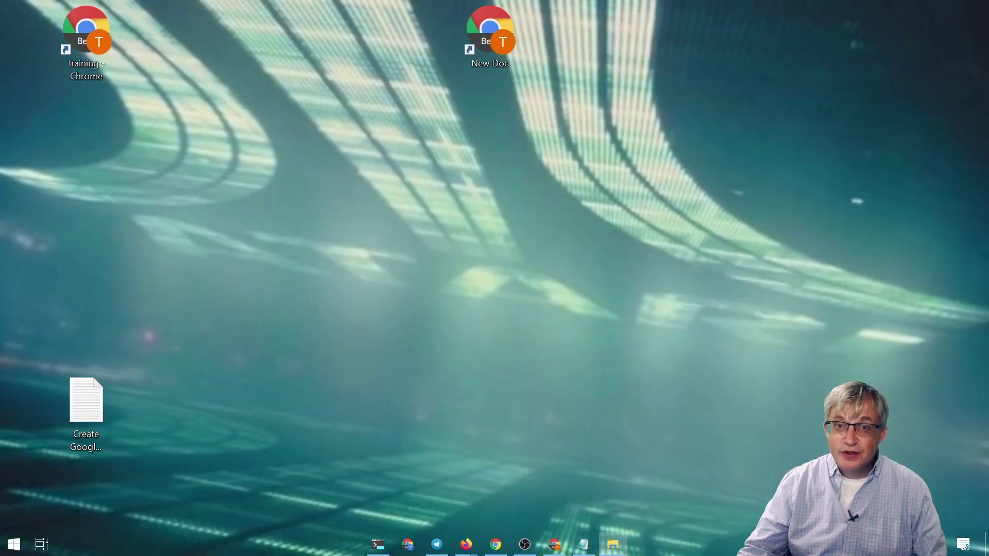
pyautogui.moveTo(481, 72); pyautogui.dragTo(79, 146)
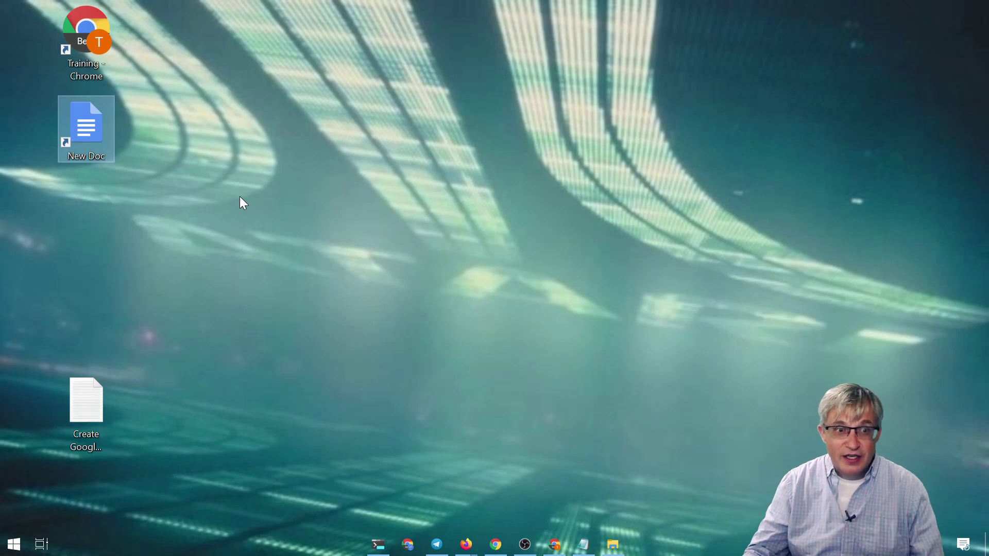
# Launch the New Doc shortcut to create a test document, close that document's tab, and minimize Chrome.
pyautogui.doubleClick(91, 128)
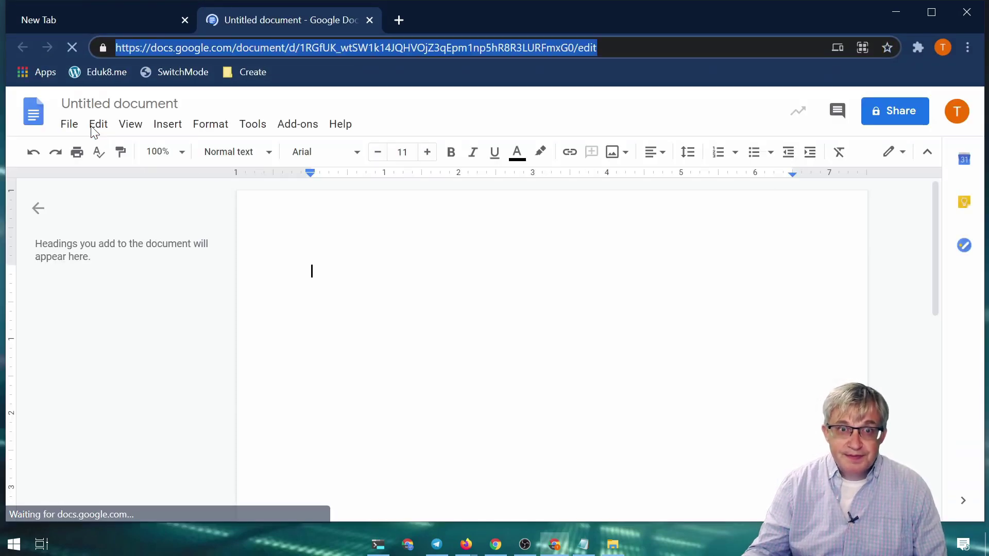
pyautogui.click(370, 20)
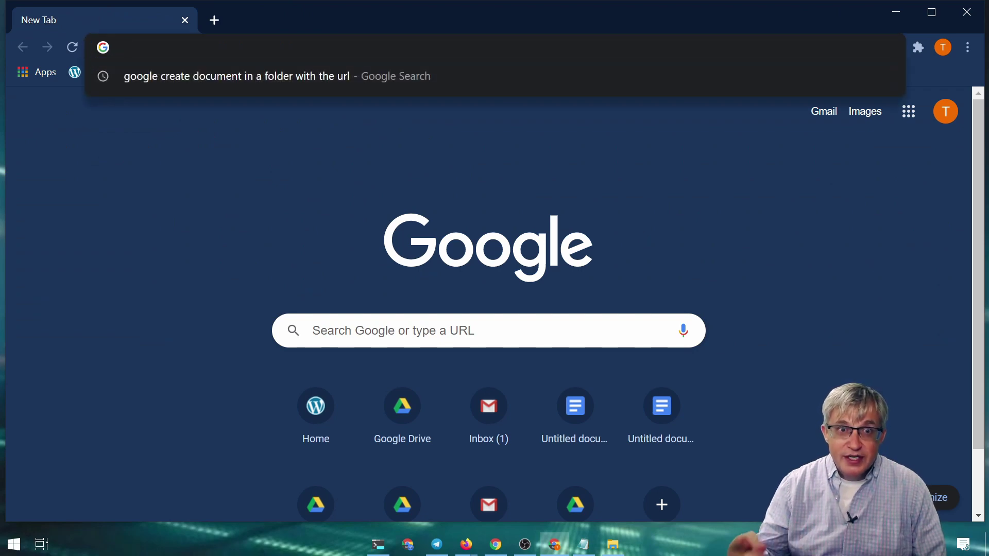
pyautogui.click(259, 63)
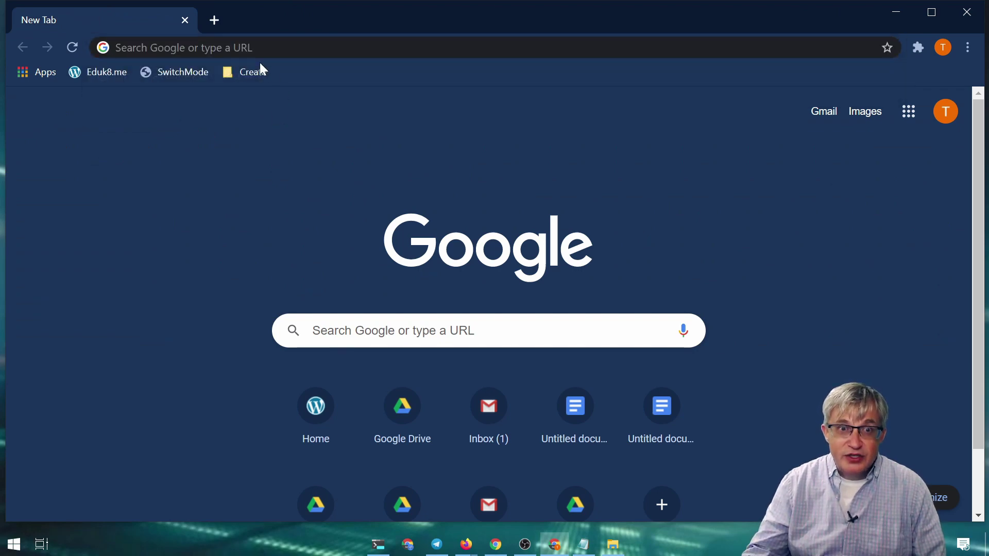
pyautogui.click(898, 14)
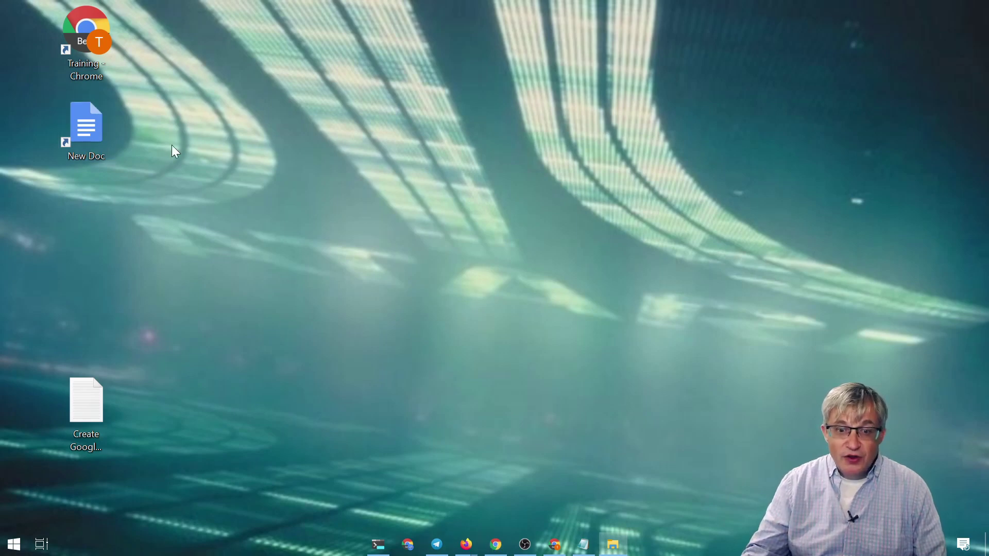
# Launch Chrome from the Training shortcut, go to drive.google.com, and open the Documents folder inside 20-21.
pyautogui.doubleClick(85, 39)
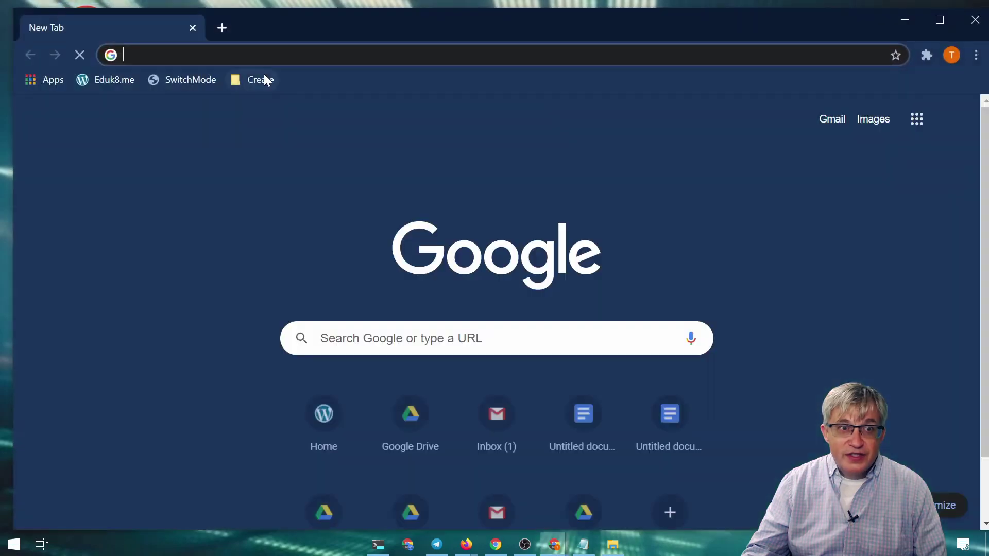
pyautogui.write('drive.google.com')
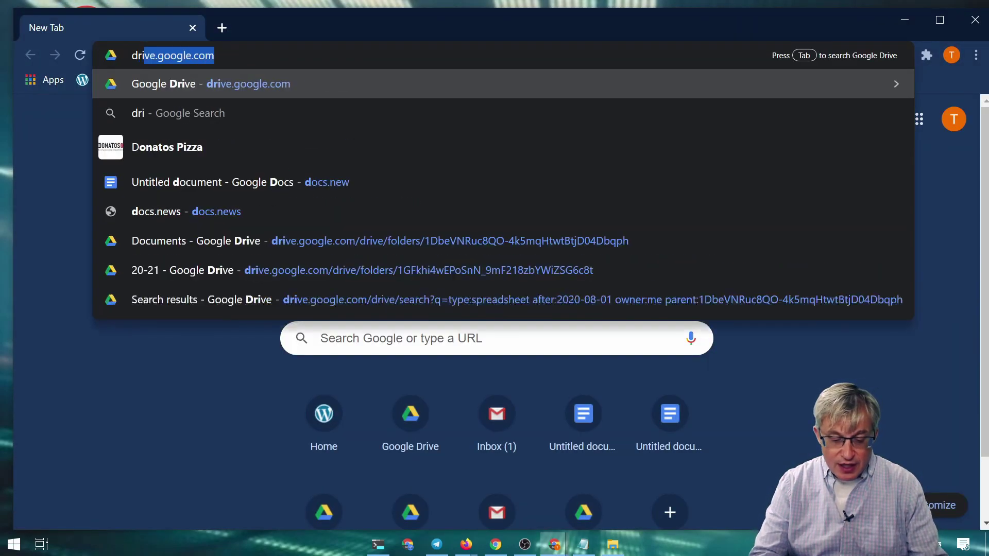
pyautogui.press('Return')
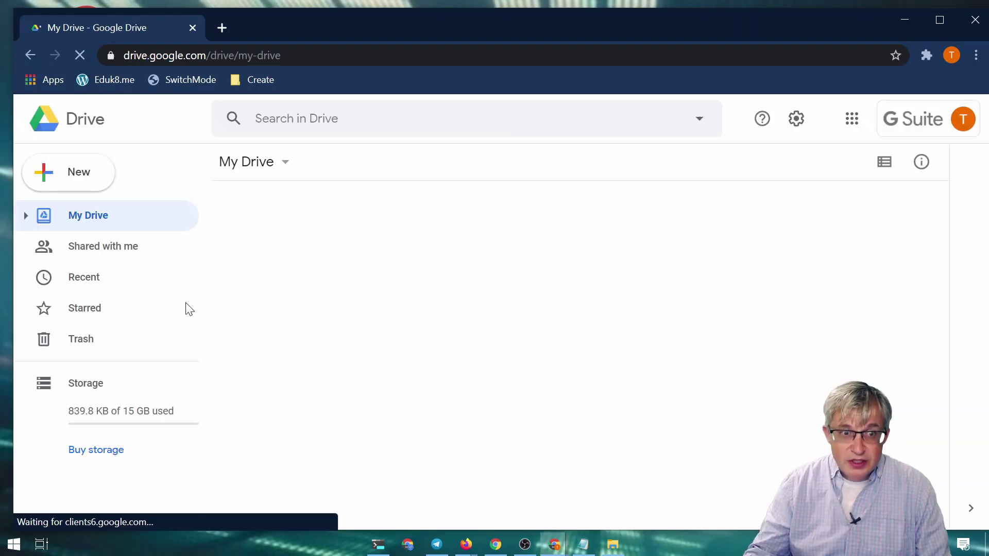
pyautogui.click(26, 215)
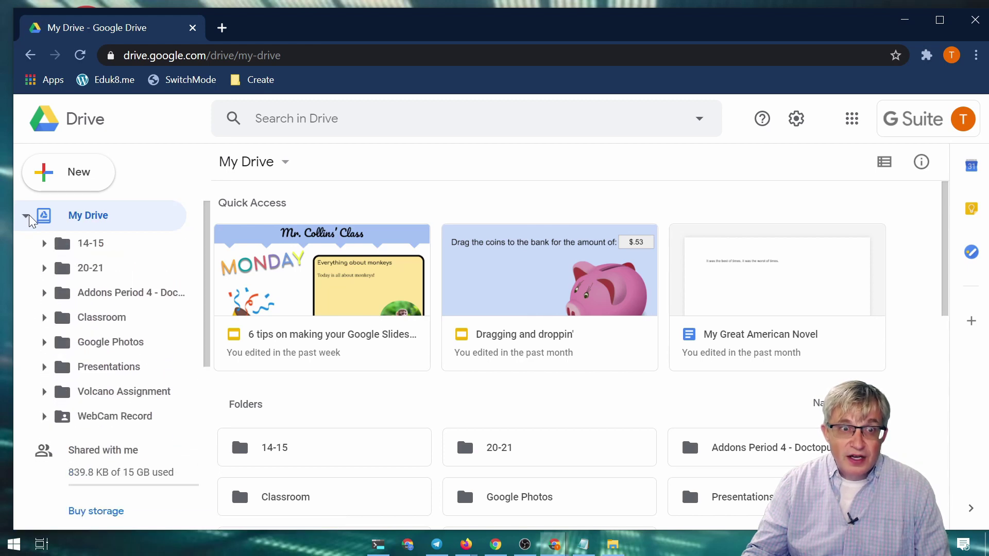
pyautogui.click(89, 270)
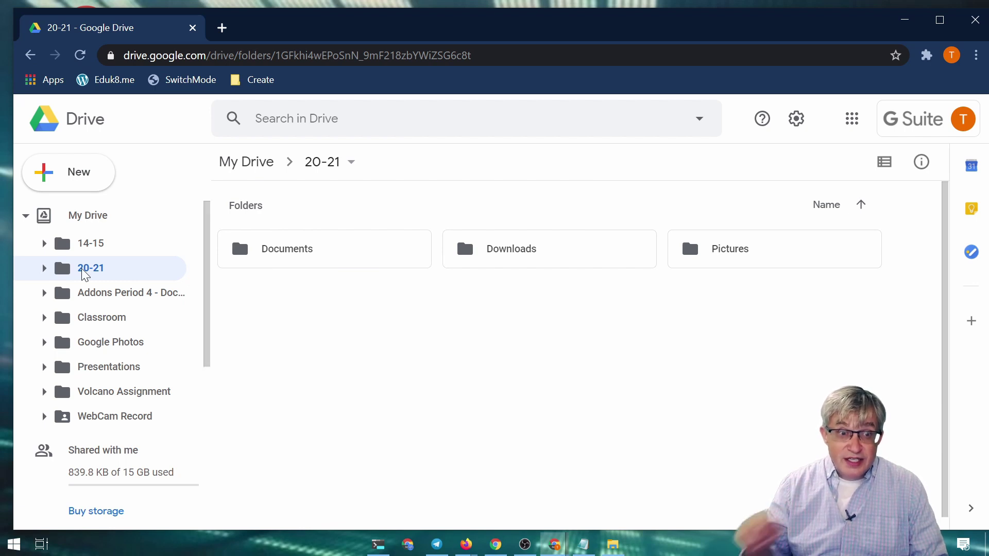
pyautogui.doubleClick(296, 255)
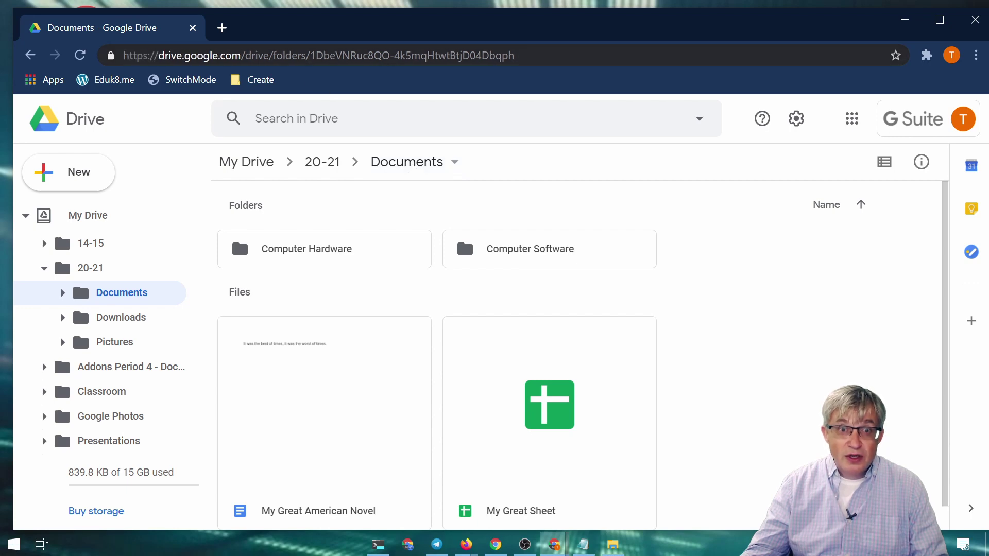
# Copy the Documents folder's ID from the end of its Drive address.
pyautogui.moveTo(310, 56); pyautogui.dragTo(515, 56)
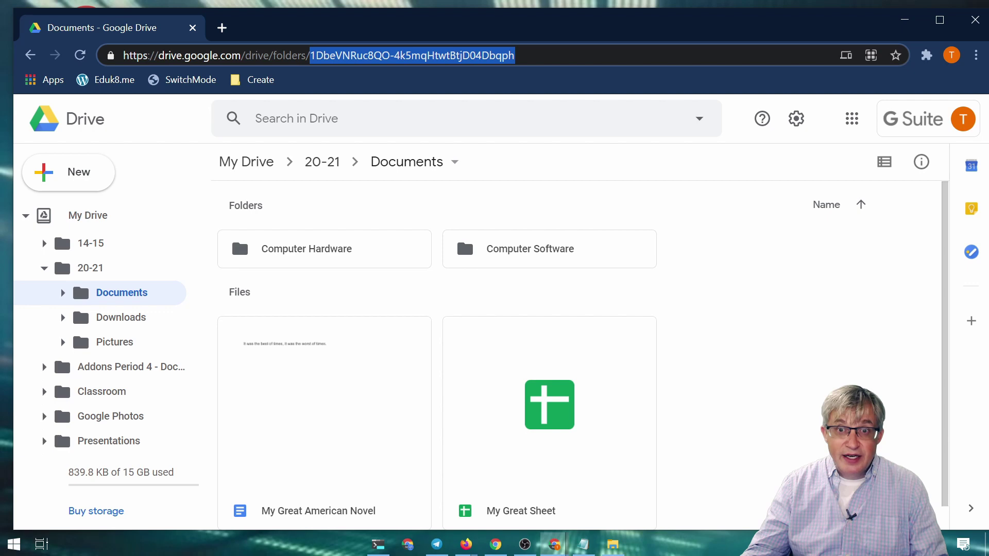
pyautogui.rightClick(381, 59)
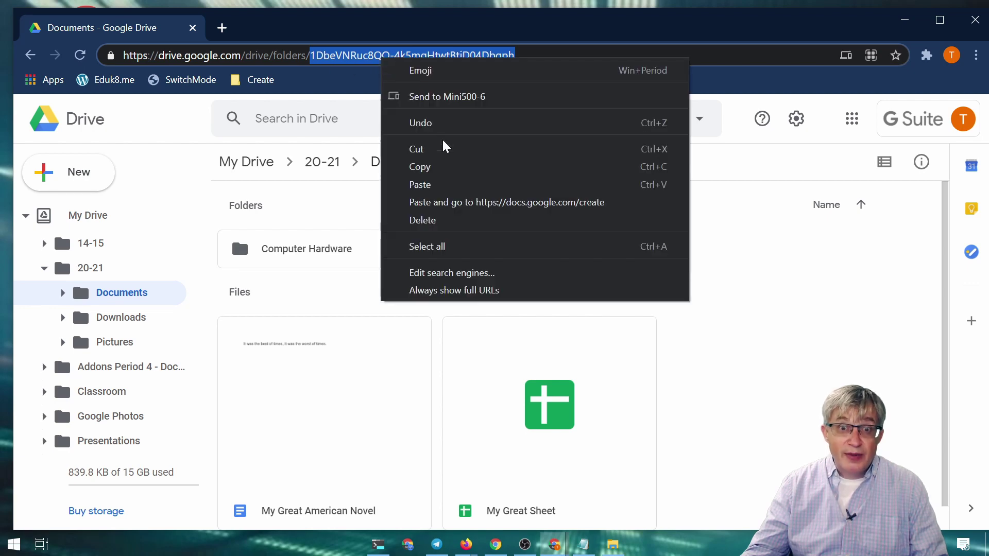
pyautogui.click(455, 168)
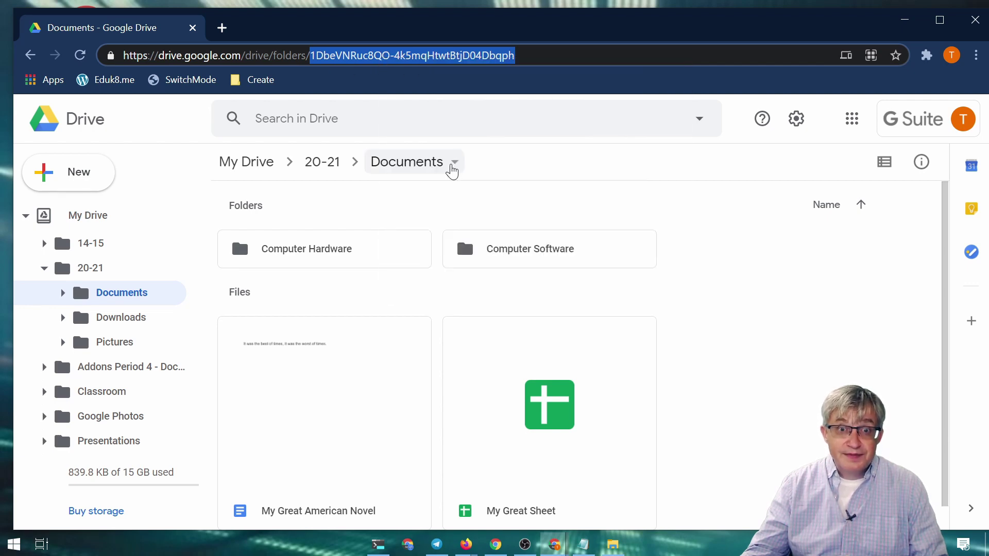
# In Create Google Docs.txt, replace the ID after ?usp=drive_web&folder= in the document create URL with the copied folder ID.
pyautogui.click(588, 544)
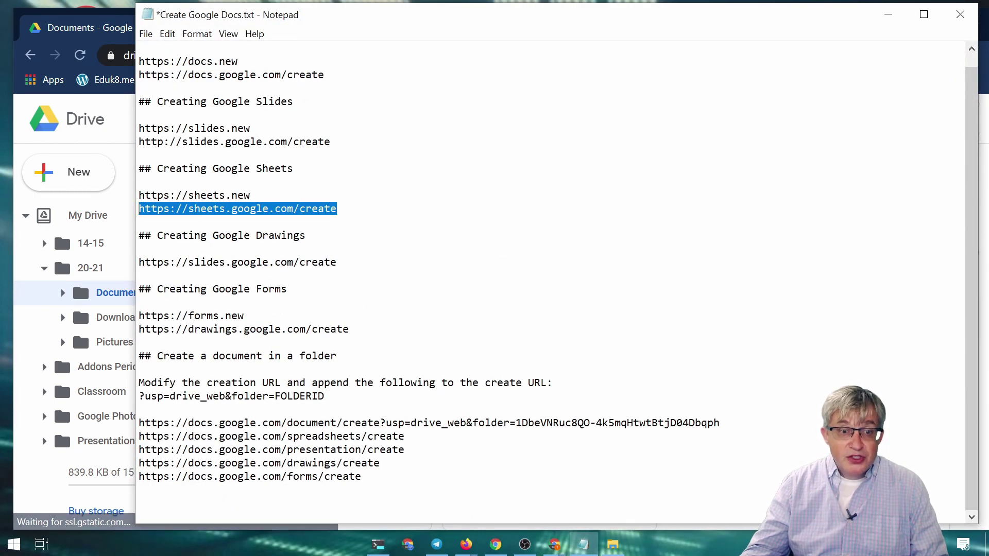
pyautogui.moveTo(139, 396); pyautogui.dragTo(274, 396)
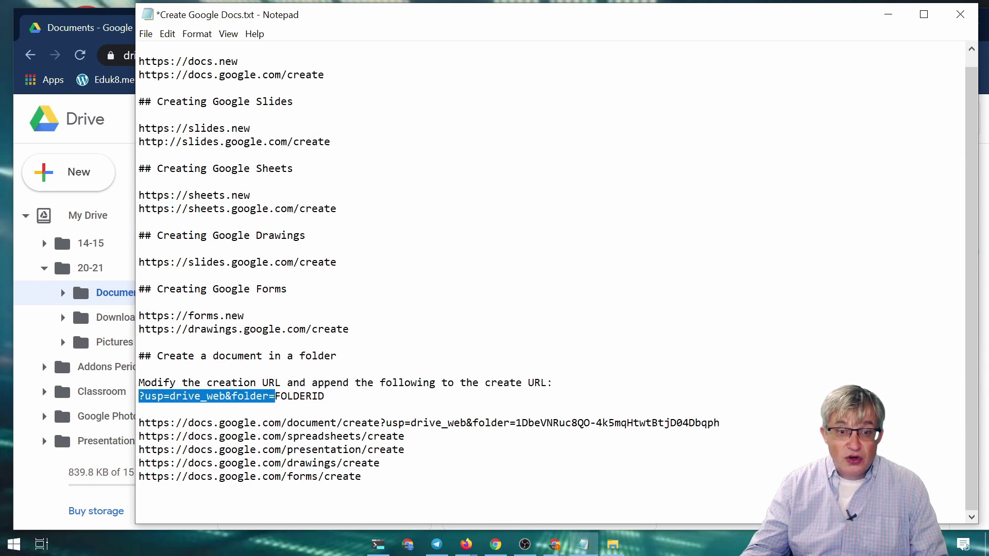
pyautogui.moveTo(275, 396); pyautogui.dragTo(305, 396)
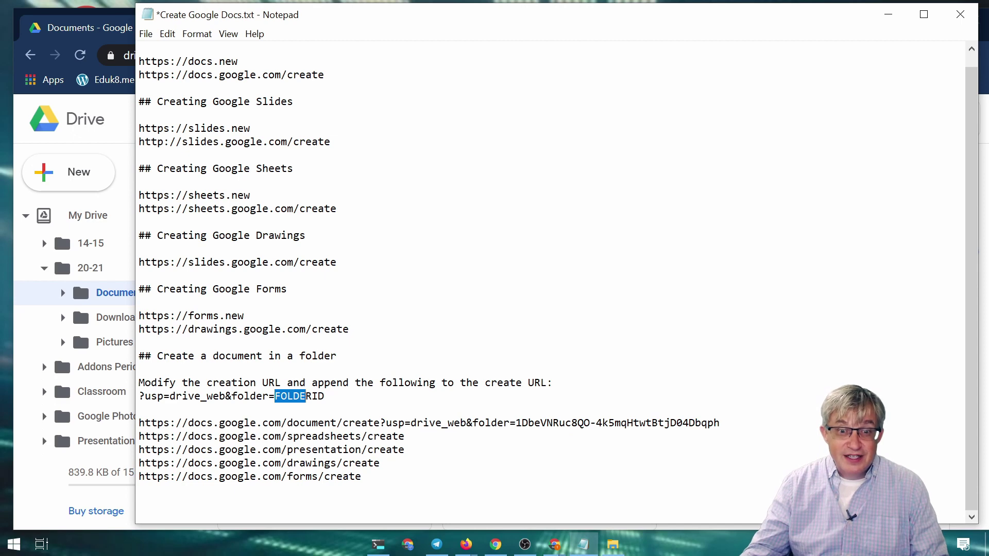
pyautogui.moveTo(516, 423); pyautogui.dragTo(139, 419)
pyautogui.hotkey('shift', 'End')
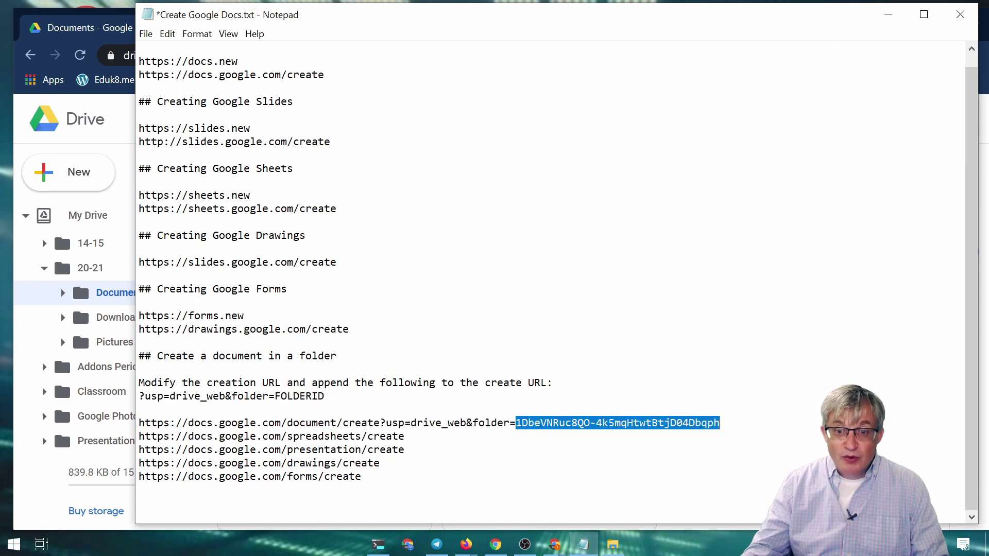
pyautogui.rightClick(650, 424)
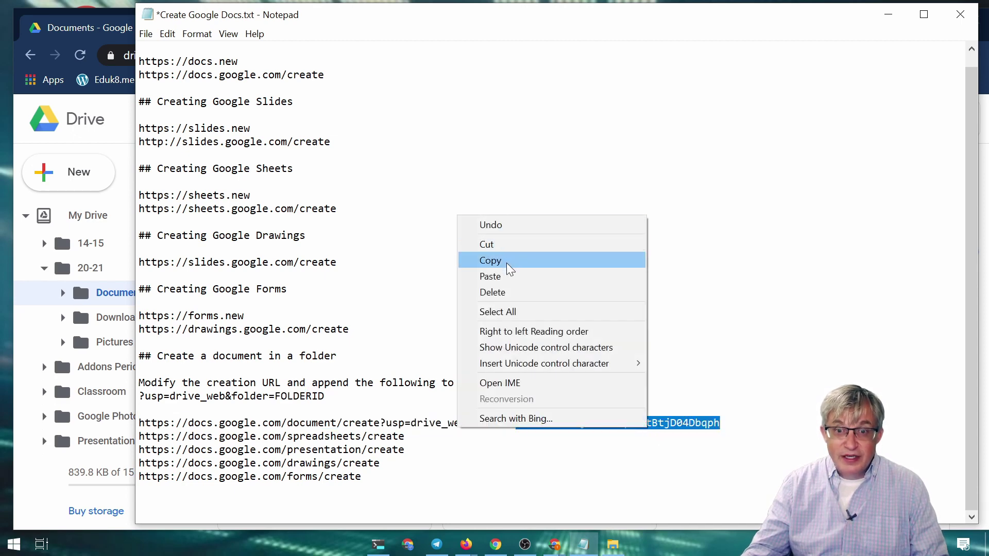
pyautogui.click(495, 276)
# Compare the folder ID in the Notepad document create URL with the ID in the Documents folder's Drive address.
pyautogui.click(515, 423)
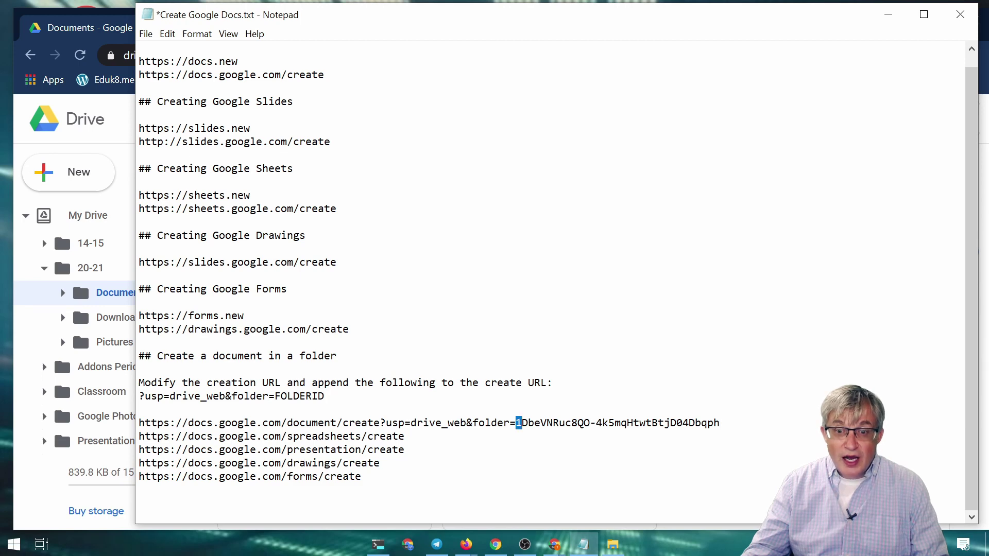
pyautogui.hotkey('shift', 'Home')
pyautogui.hotkey('shift', 'End')
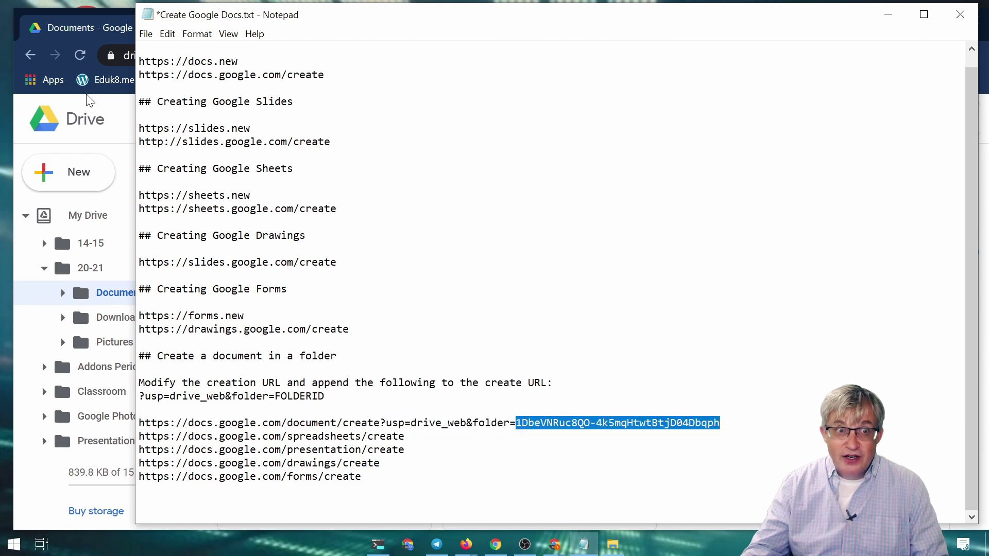
pyautogui.click(91, 36)
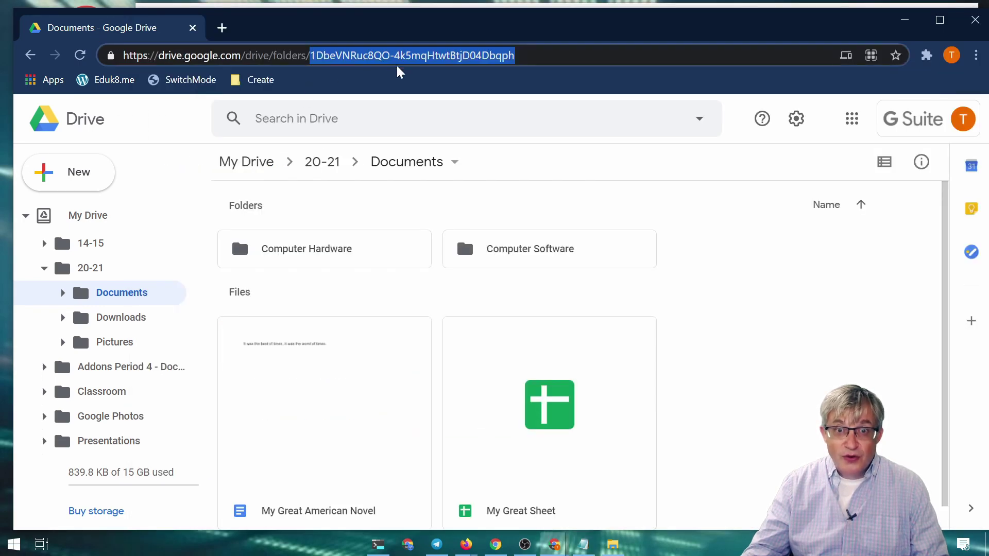
pyautogui.click(583, 544)
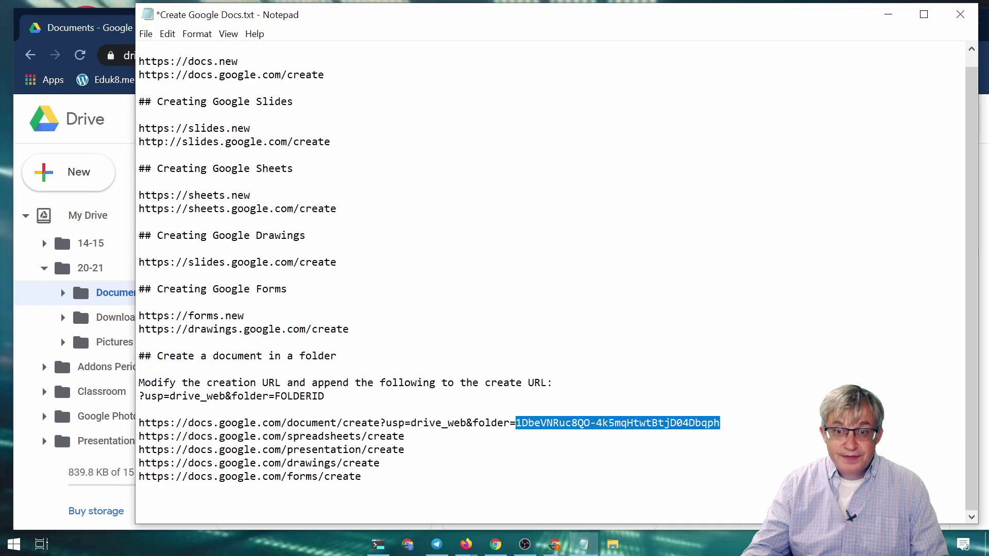
pyautogui.click(504, 423)
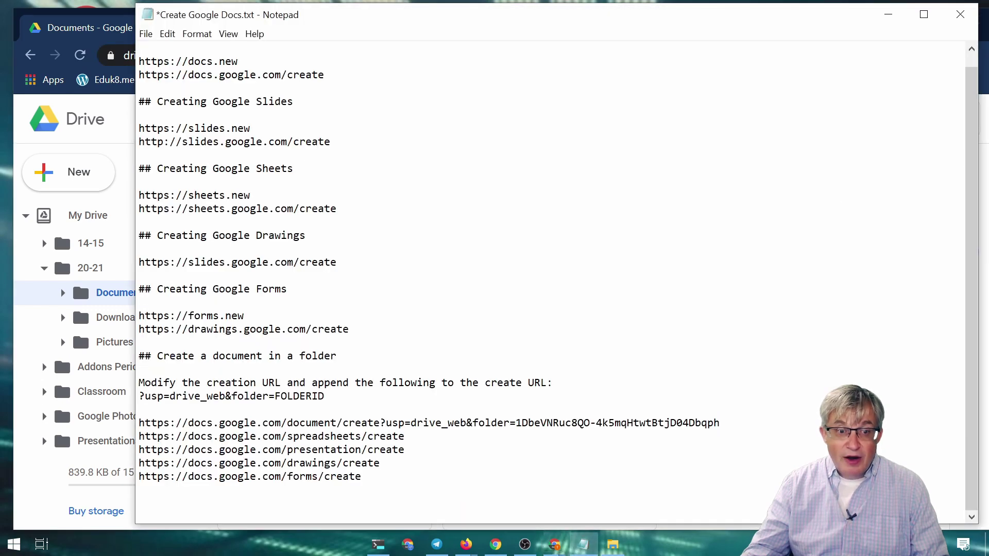
# Copy the full docs.google.com/document/create URL, including its drive_web and folder ID parameters, from the notes file.
pyautogui.moveTo(139, 423); pyautogui.dragTo(207, 423)
pyautogui.moveTo(139, 423); pyautogui.dragTo(714, 423)
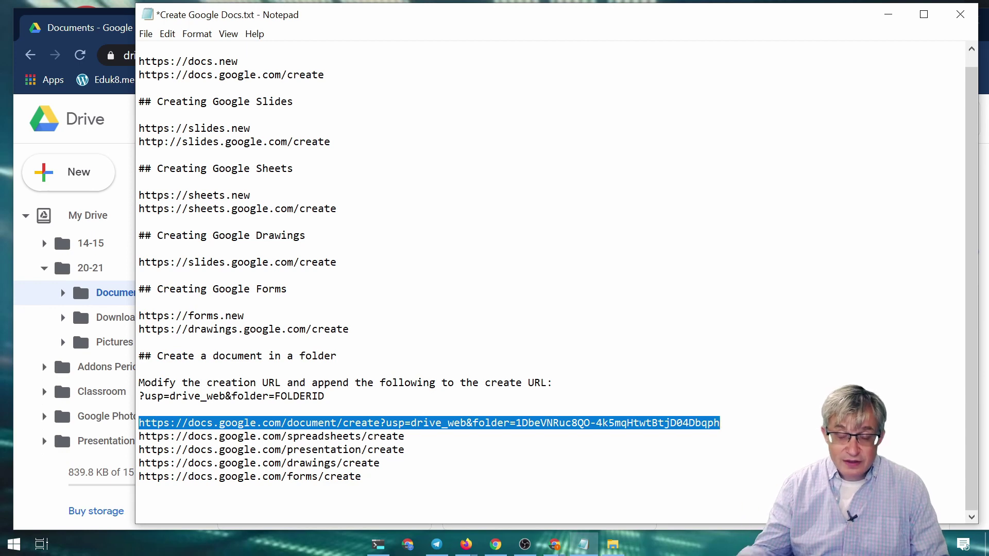
pyautogui.click(139, 423)
pyautogui.moveTo(139, 423); pyautogui.dragTo(719, 423)
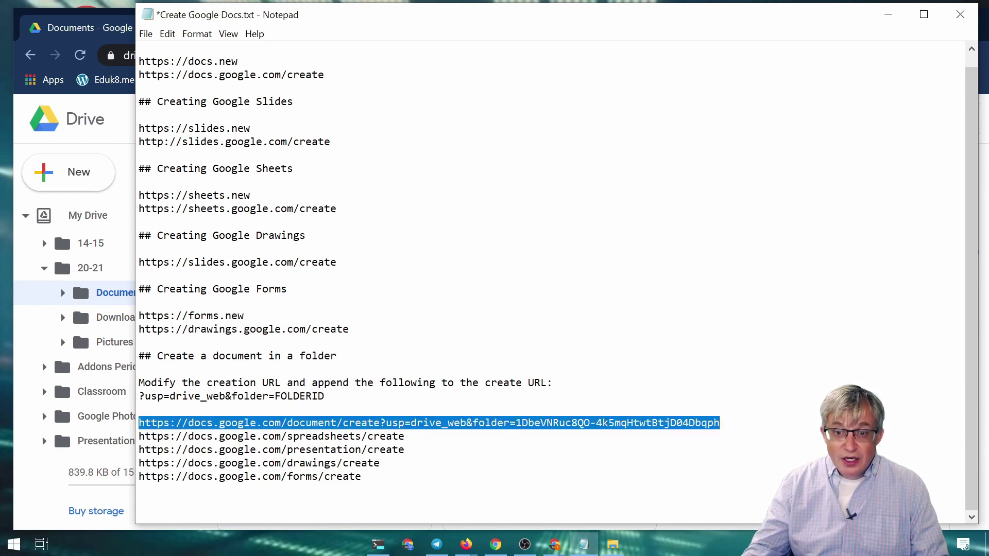
pyautogui.rightClick(286, 425)
pyautogui.click(396, 268)
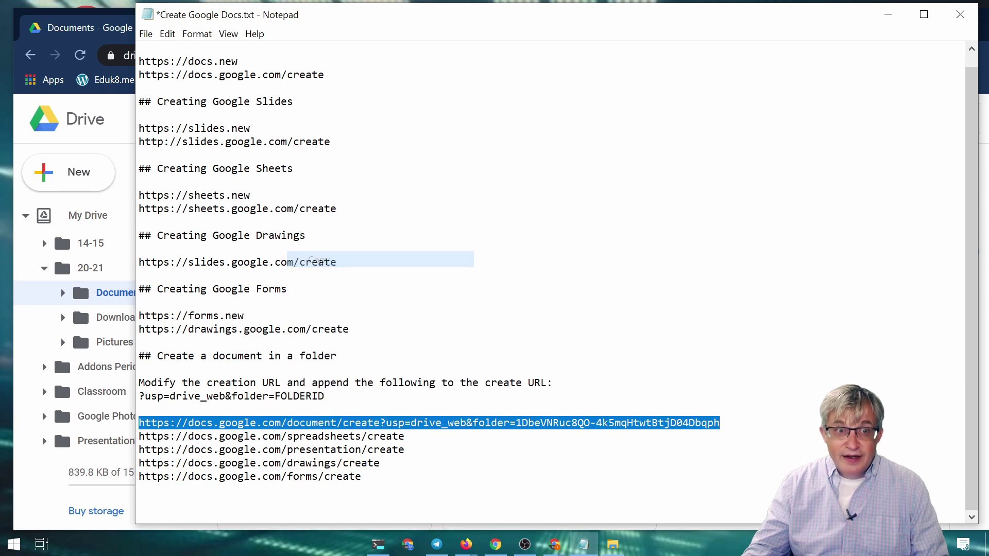
# Add a new page bookmark to the bookmarks bar, naming it New Doc in Documents.
pyautogui.click(124, 109)
pyautogui.rightClick(309, 85)
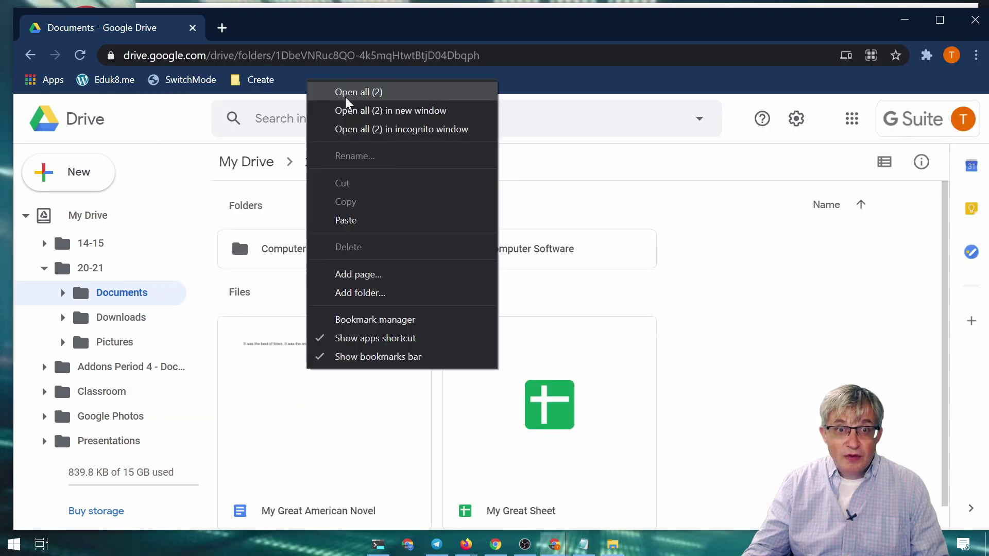
pyautogui.click(373, 280)
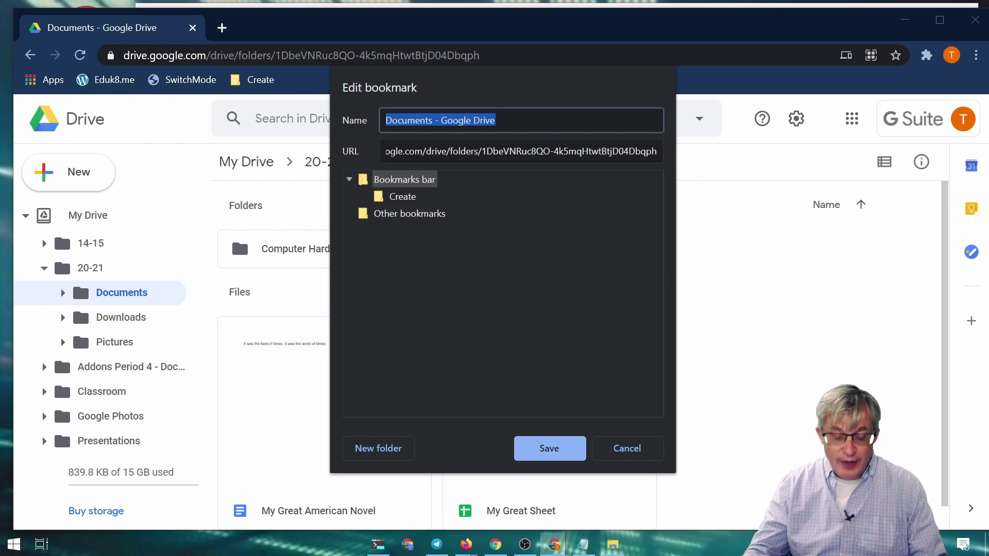
pyautogui.write('New Docu')
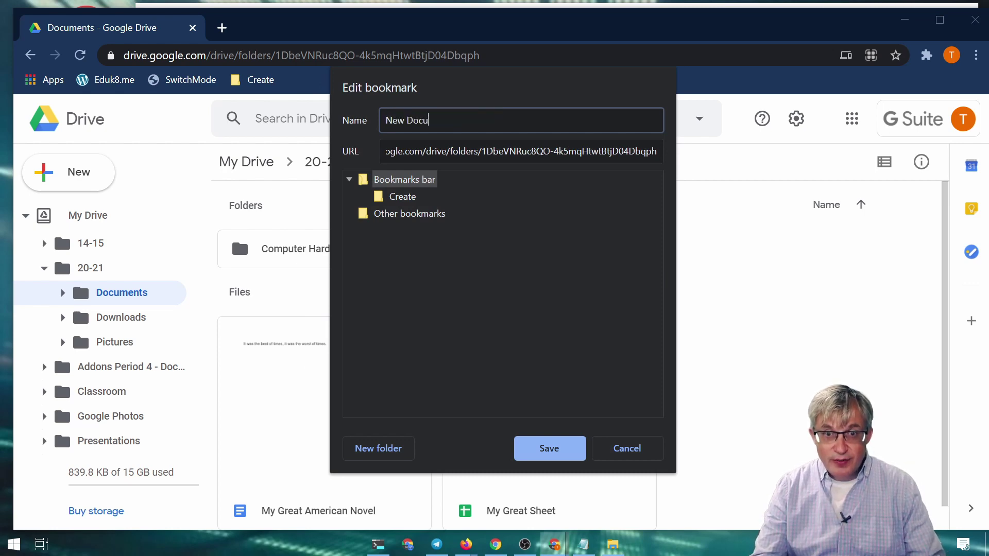
pyautogui.write('ment')
pyautogui.press('BackSpace')
pyautogui.press('BackSpace')
pyautogui.press('BackSpace')
pyautogui.press('BackSpace')
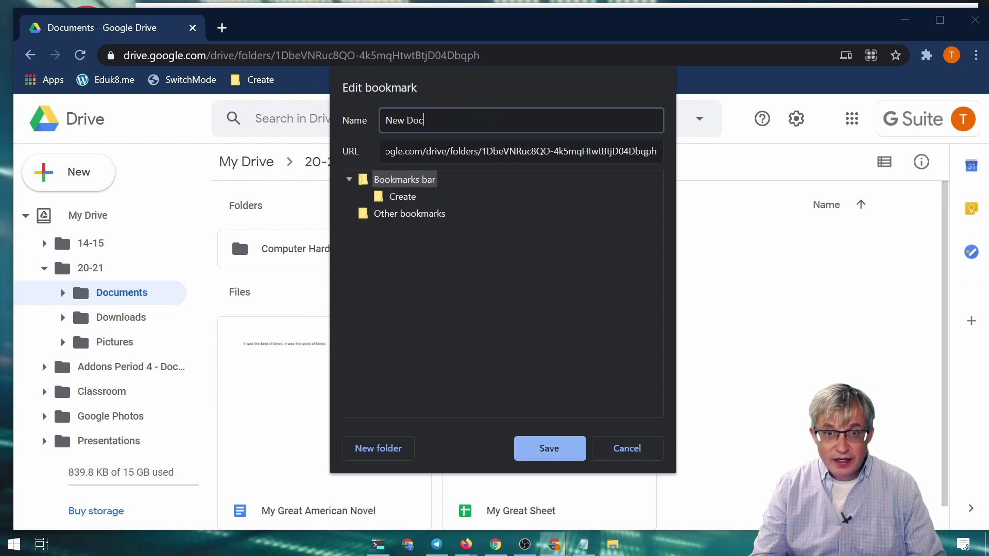
pyautogui.write('in Documents')
pyautogui.press('Tab')
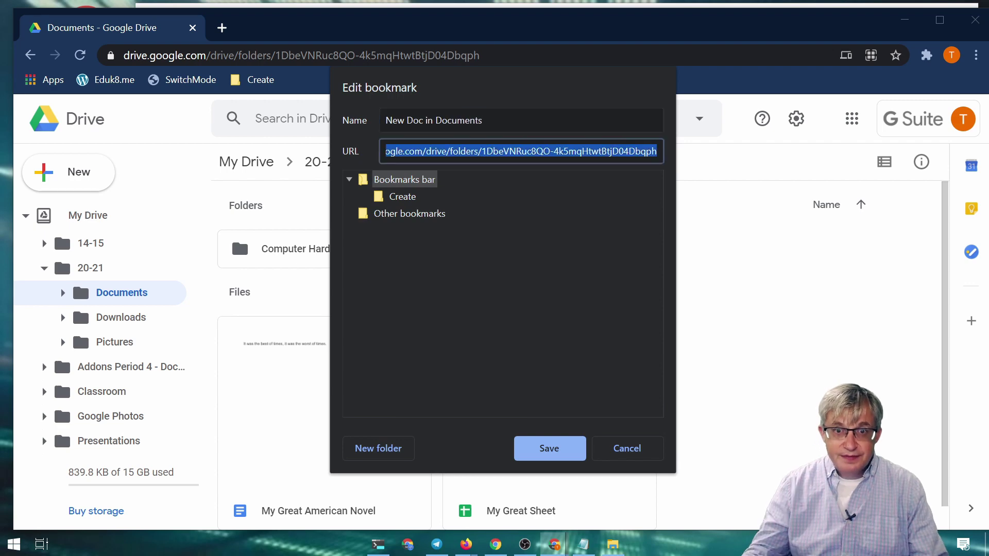
# Replace the bookmark's URL with the copied document create URL containing the folder ID, and save the bookmark.
pyautogui.hotkey('ctrl', 'v')
pyautogui.rightClick(498, 154)
pyautogui.click(533, 299)
pyautogui.rightClick(493, 155)
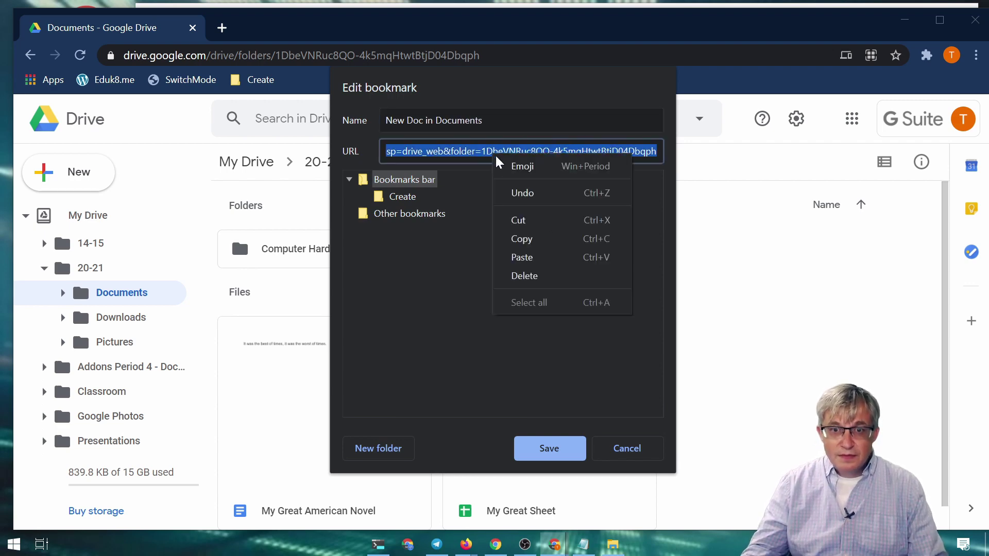
pyautogui.click(522, 257)
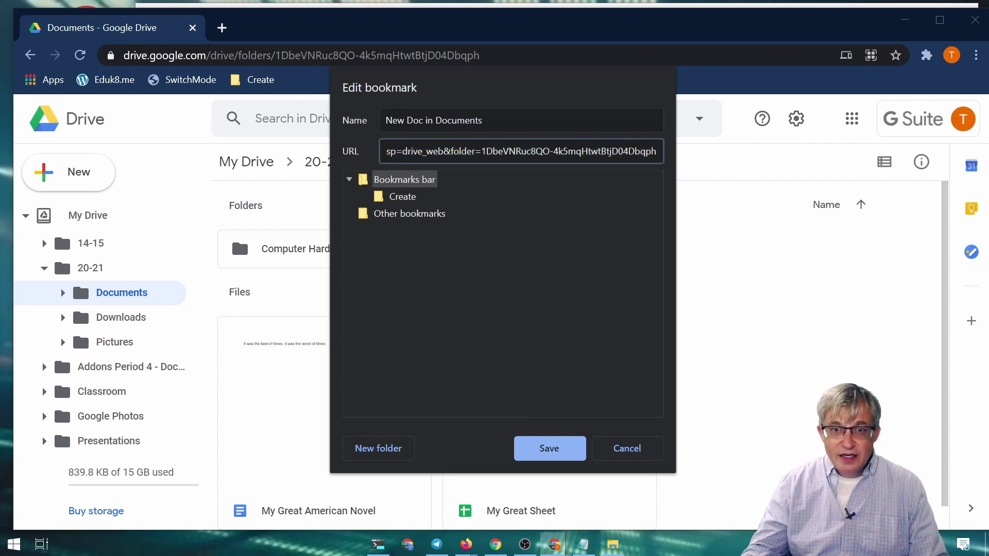
pyautogui.moveTo(658, 151); pyautogui.dragTo(362, 166)
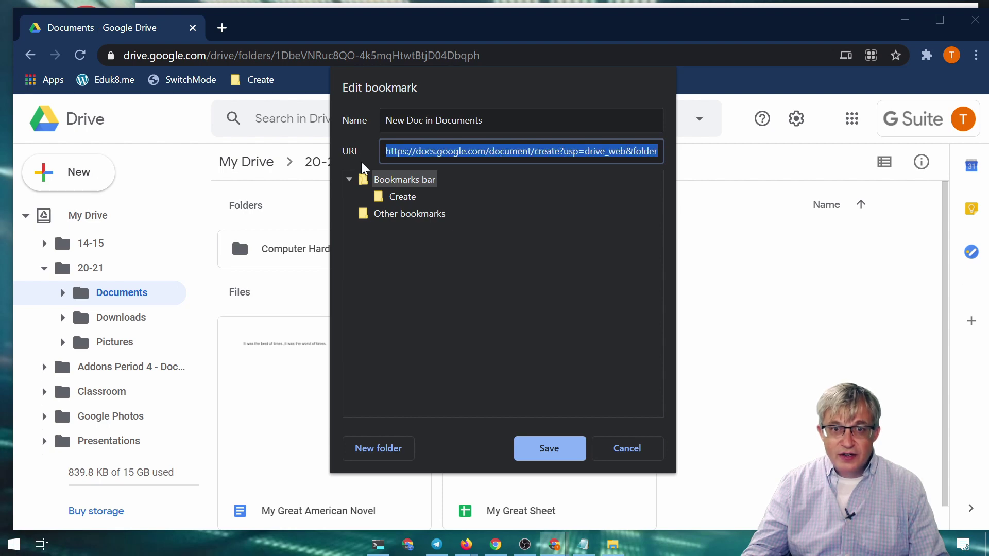
pyautogui.click(550, 451)
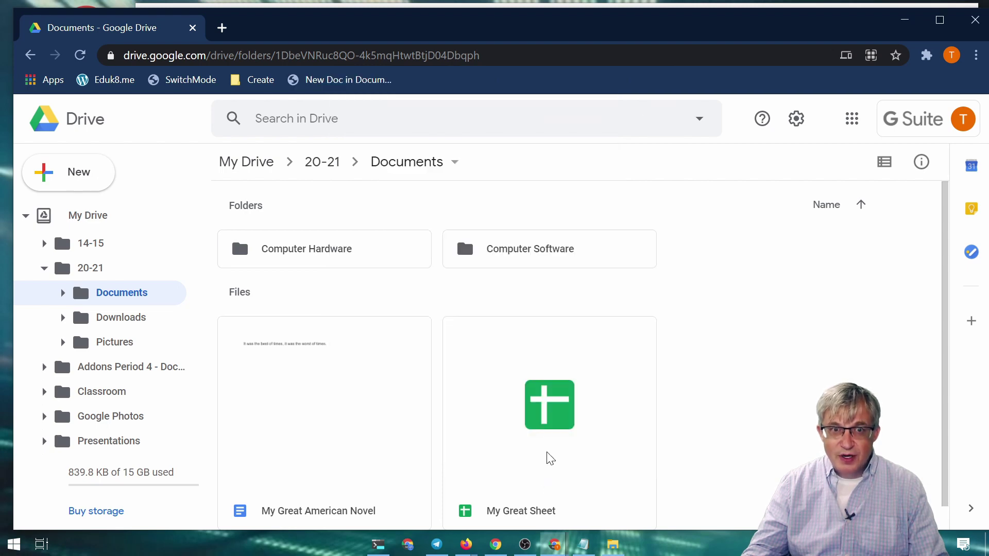
# Create a document in a new browser tab from the New Doc in Documents bookmark.
pyautogui.click(222, 28)
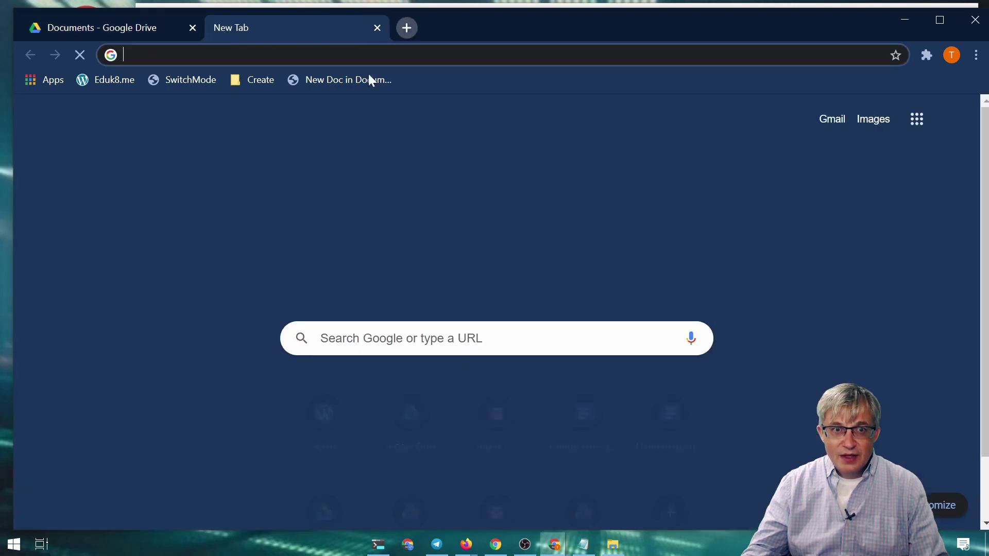
pyautogui.click(336, 81)
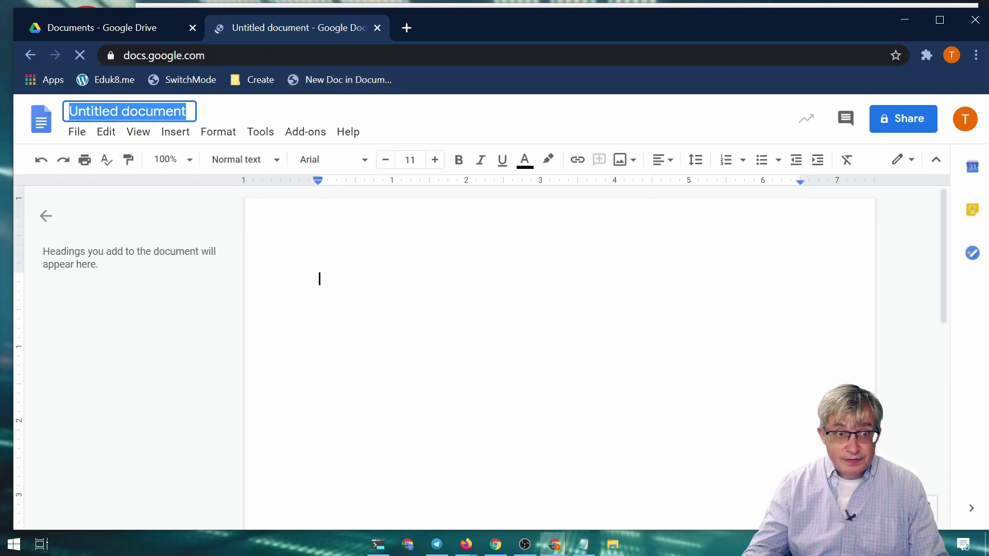
# Title the document "This is another great document!" and enter "Here is another great document!!" as its body text.
pyautogui.write('THis')
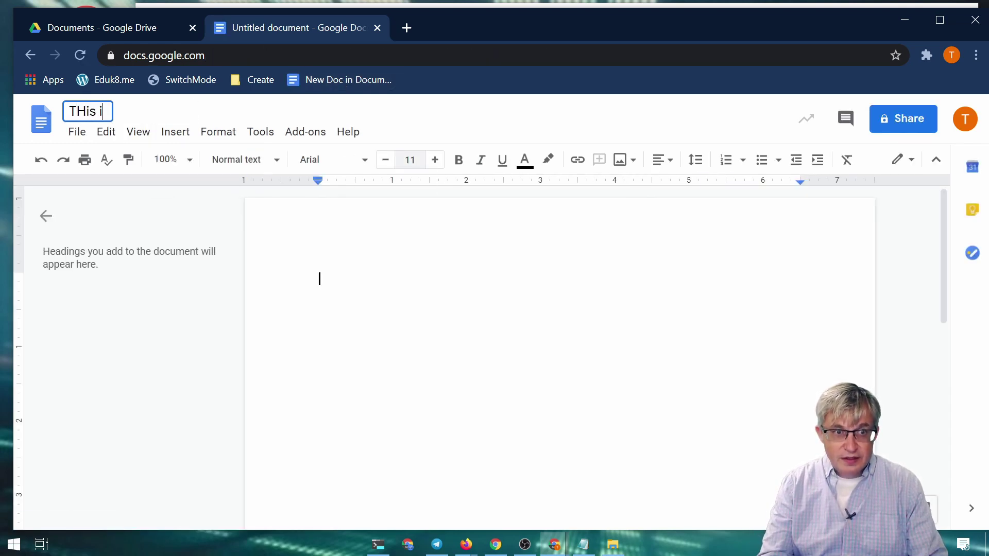
pyautogui.write('is is ')
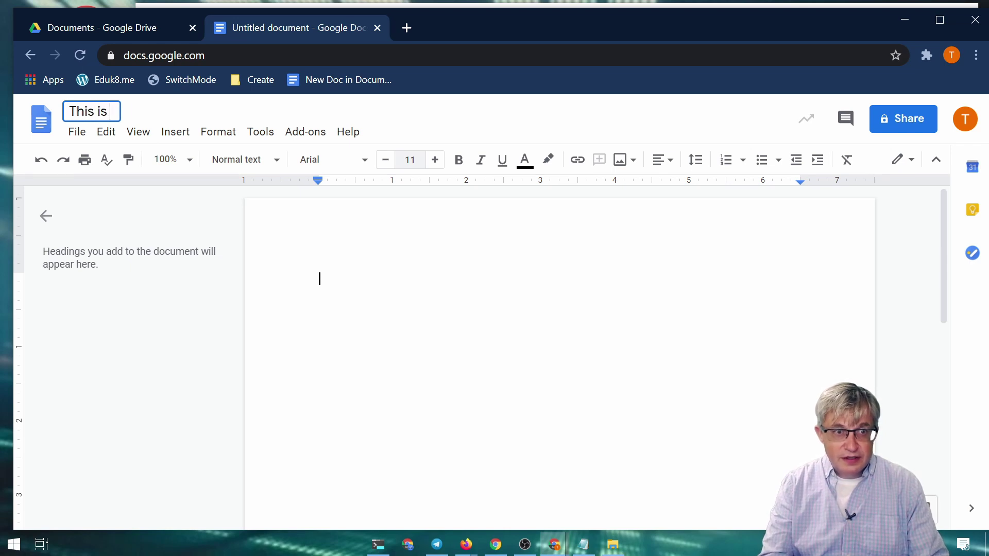
pyautogui.write('another great fil')
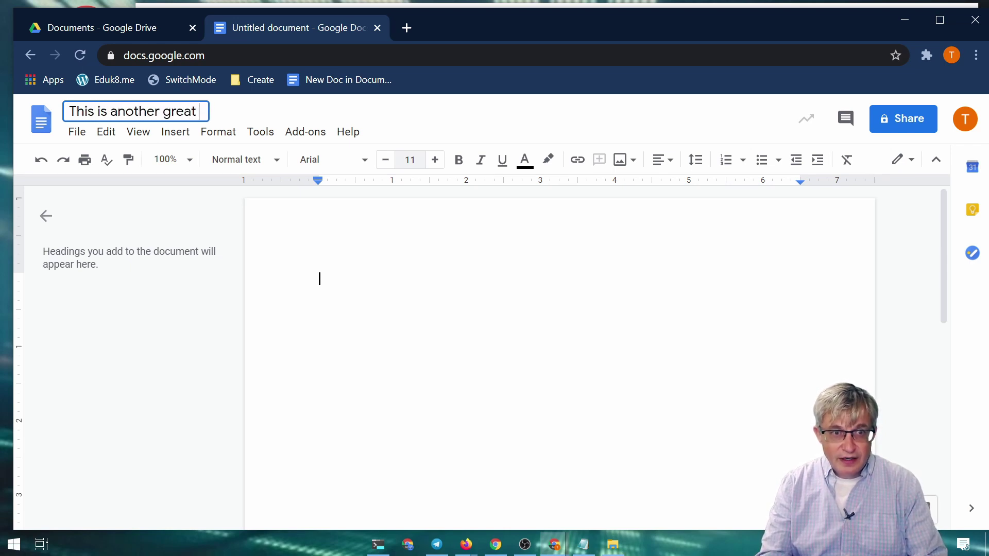
pyautogui.press('BackSpace')
pyautogui.press('BackSpace')
pyautogui.press('BackSpace')
pyautogui.write('document!')
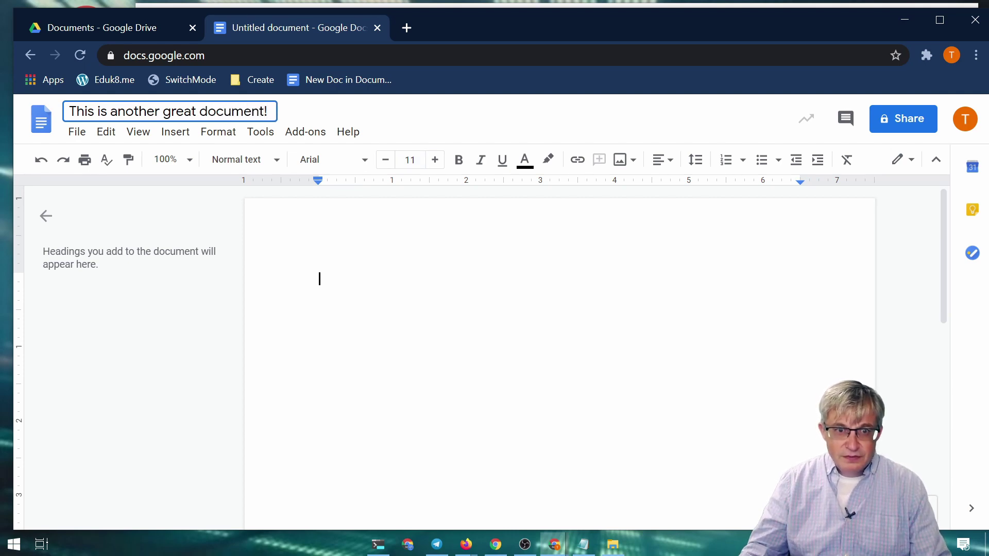
pyautogui.press('Return')
pyautogui.write('Here is another great document!!')
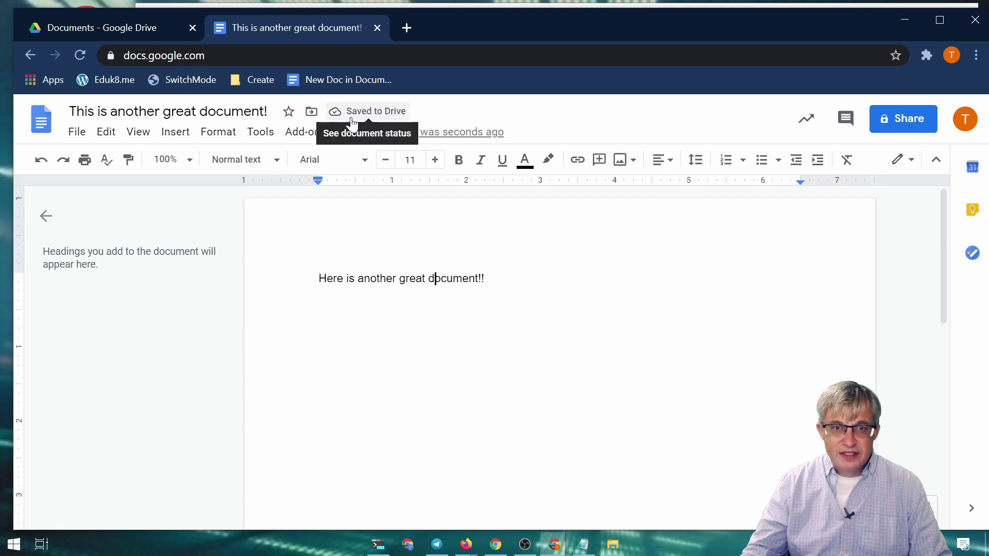
# Check the Documents folder in Drive for the file "This is another great document!".
pyautogui.click(119, 26)
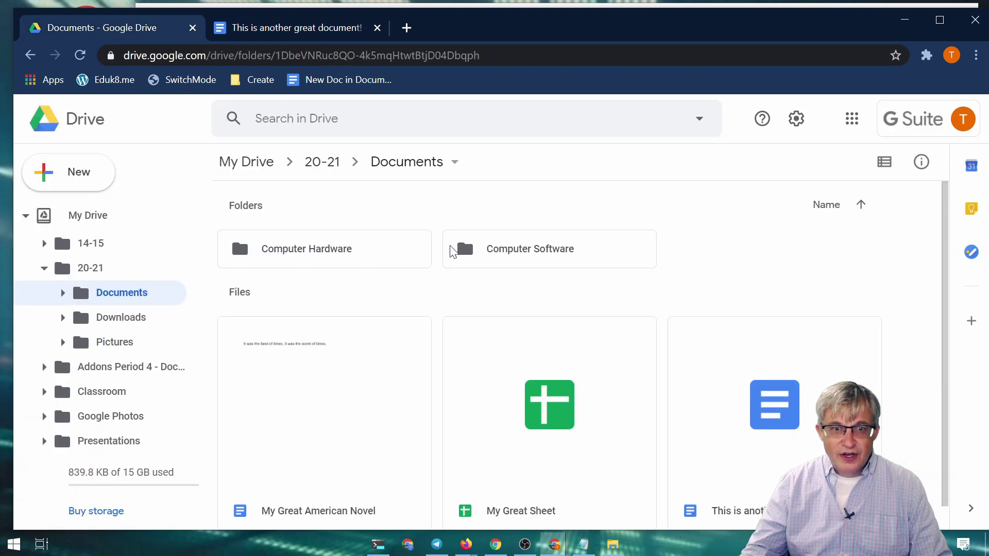
pyautogui.scroll(-1, 438, 349)
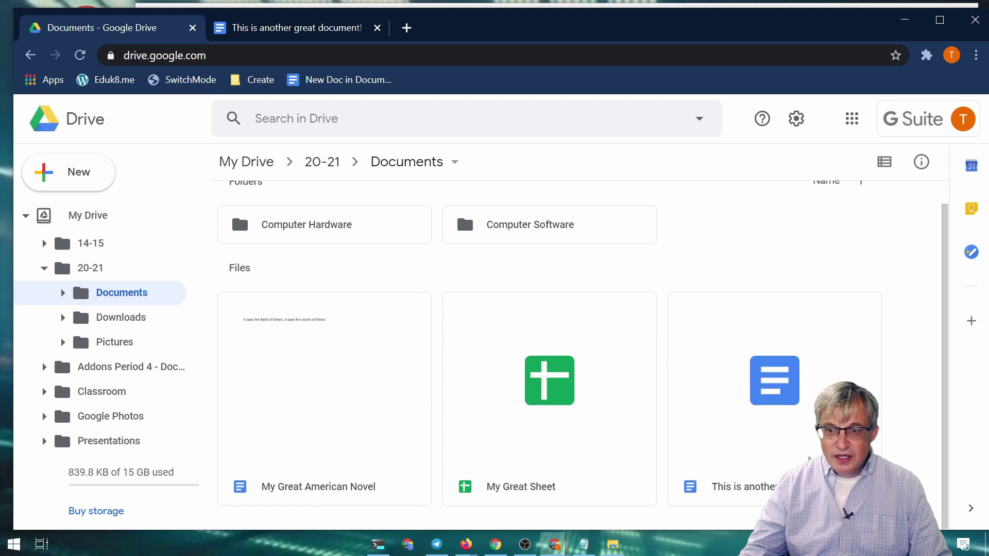
pyautogui.click(790, 437)
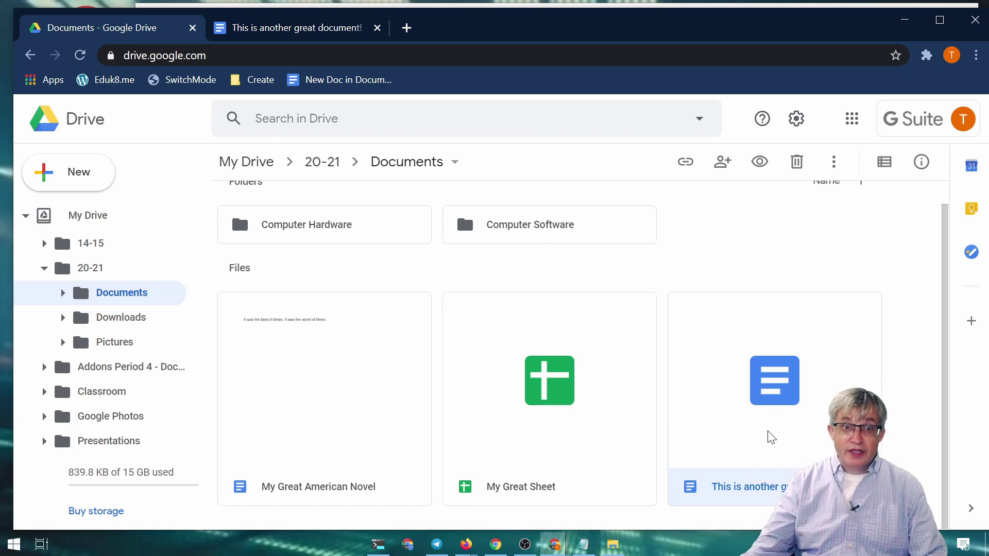
pyautogui.click(637, 263)
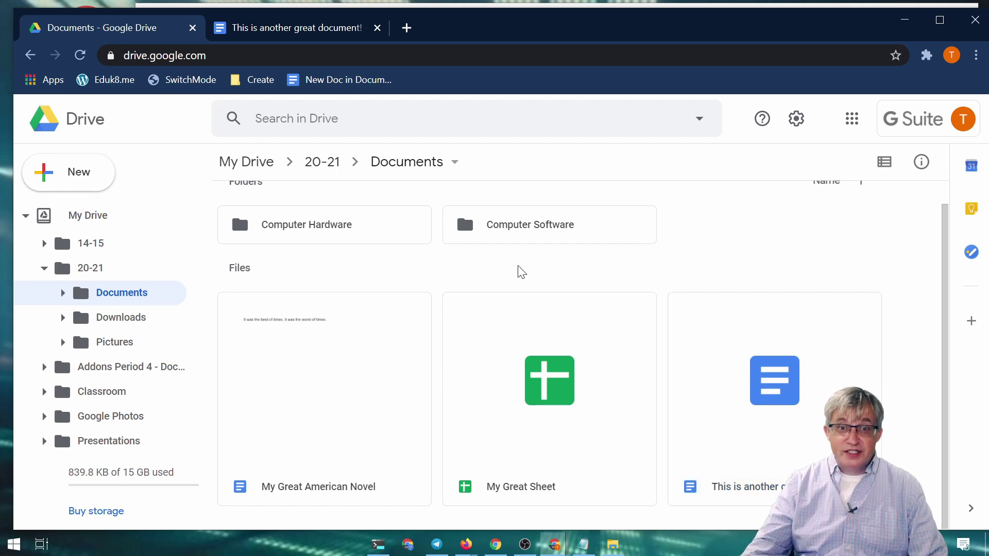
pyautogui.click(395, 163)
pyautogui.click(541, 156)
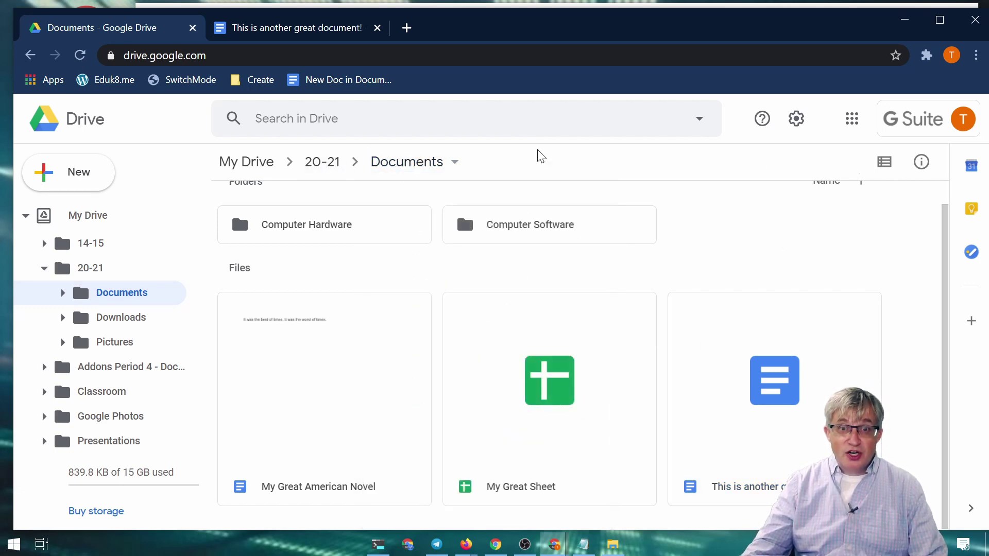
# Copy the folder ID that follows folders/ in the Drive address of the Documents folder.
pyautogui.click(206, 55)
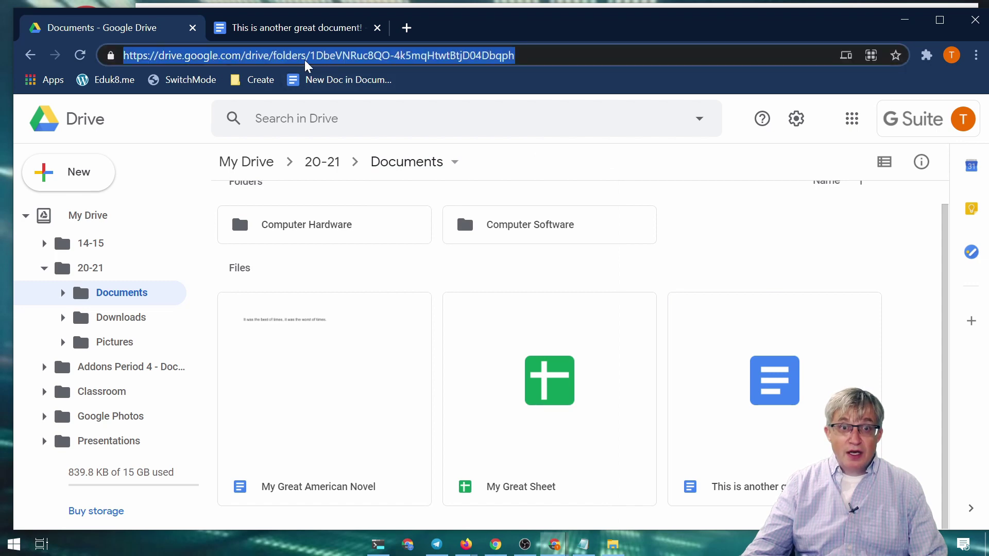
pyautogui.click(307, 55)
pyautogui.moveTo(308, 55); pyautogui.dragTo(516, 56)
pyautogui.rightClick(468, 54)
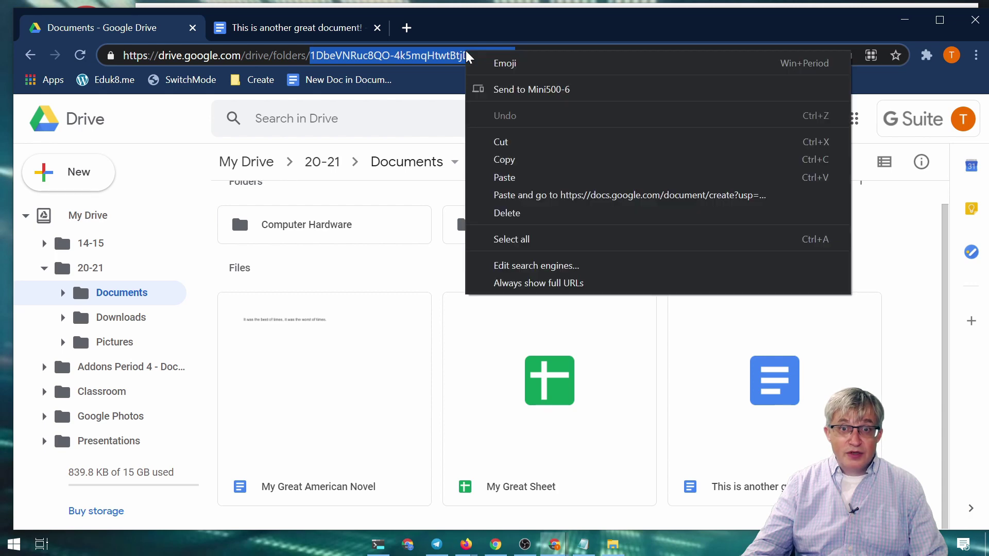
pyautogui.click(515, 159)
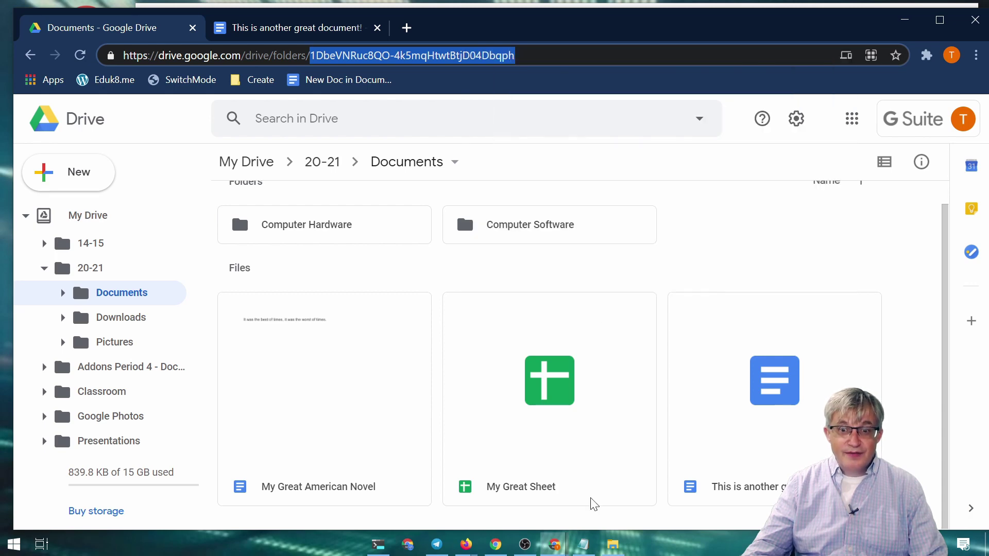
# Switch to Create Google Docs.txt in Notepad and append the copied folder ID to the docs.google.com/spreadsheets/create URL.
pyautogui.click(583, 544)
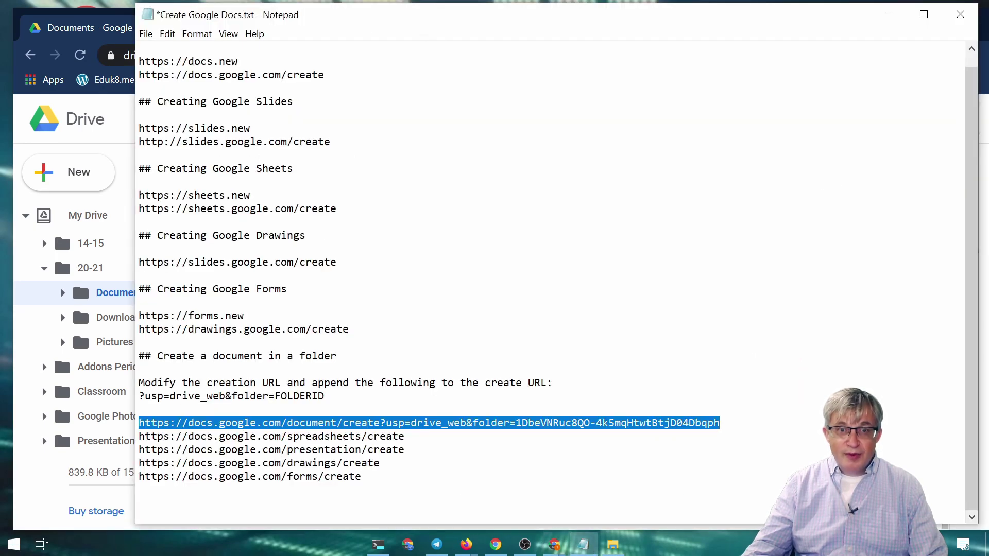
pyautogui.press('Down')
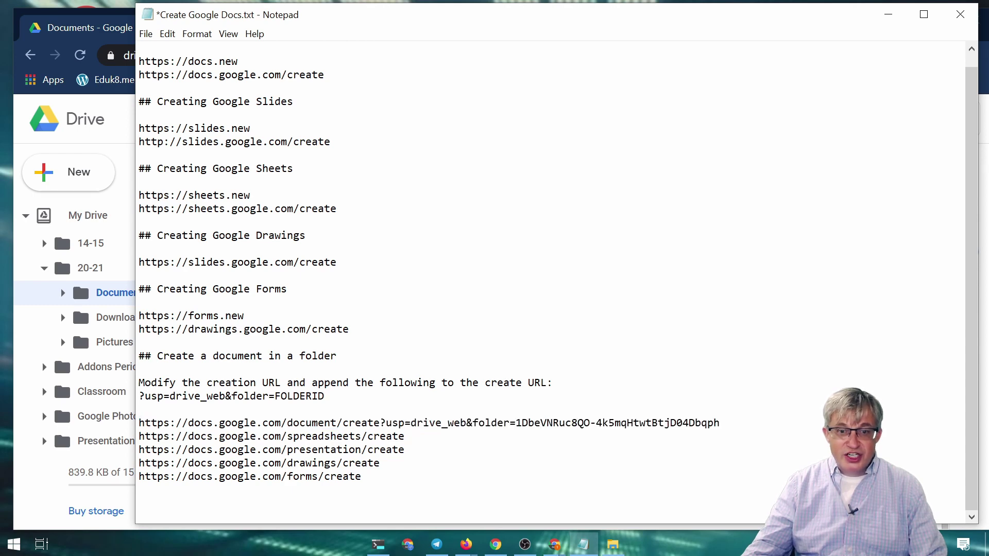
pyautogui.rightClick(406, 438)
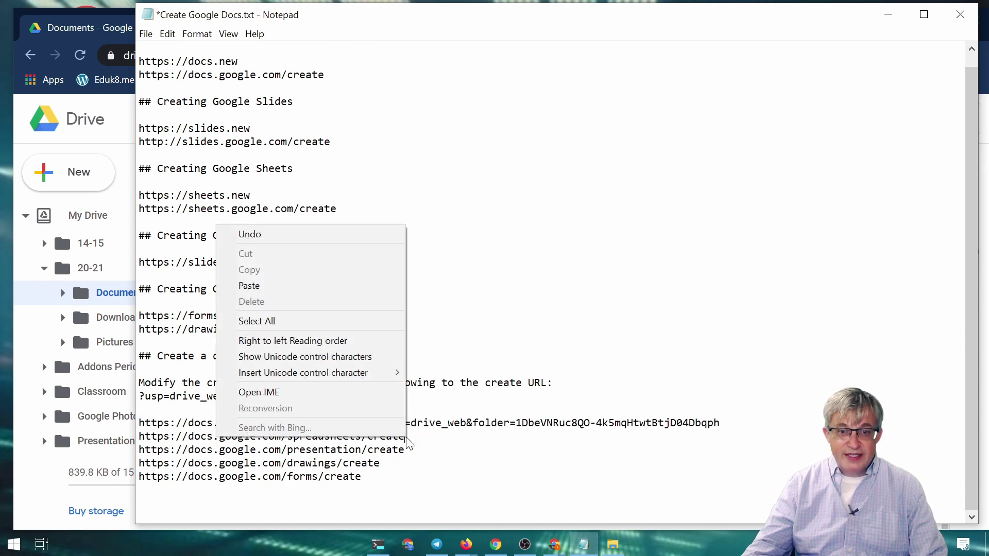
pyautogui.click(330, 289)
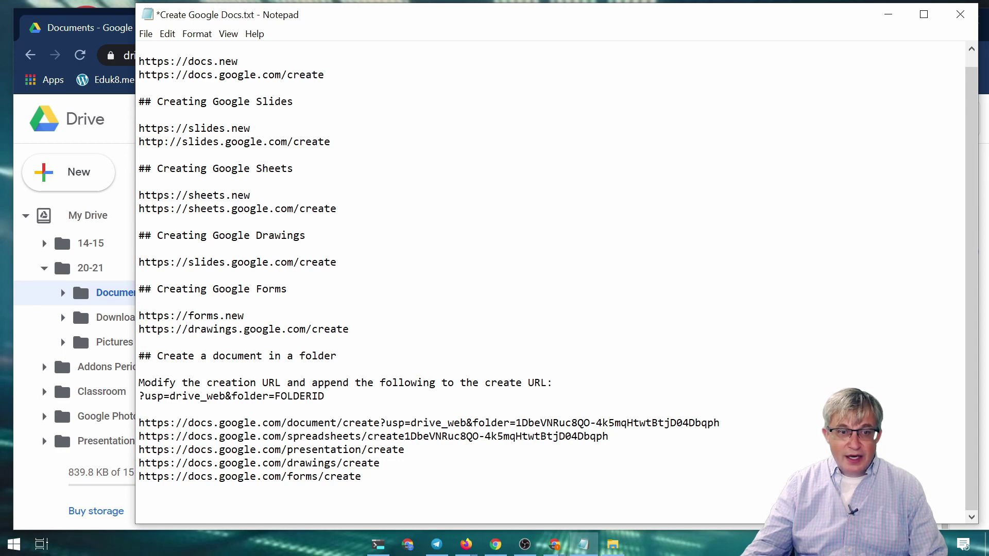
# Copy ?usp=drive_web&folder= from the instructions and insert it before the folder ID in the spreadsheets create URL.
pyautogui.moveTo(139, 396); pyautogui.dragTo(268, 396)
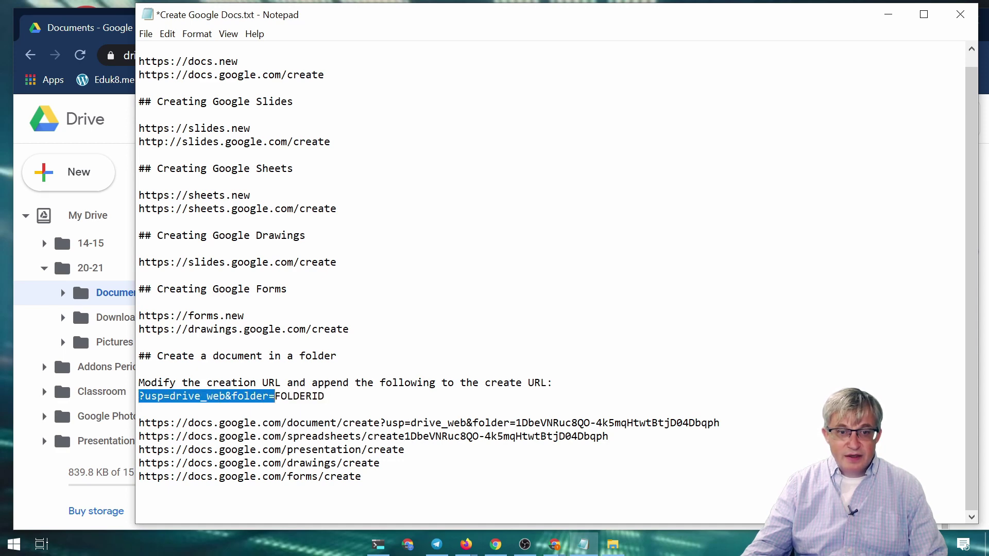
pyautogui.rightClick(272, 396)
pyautogui.click(170, 229)
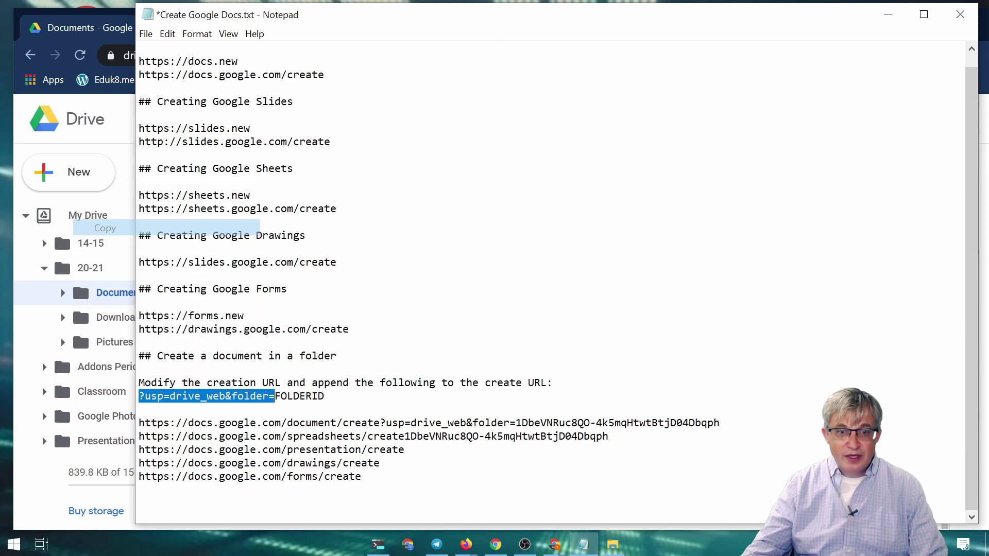
pyautogui.click(405, 437)
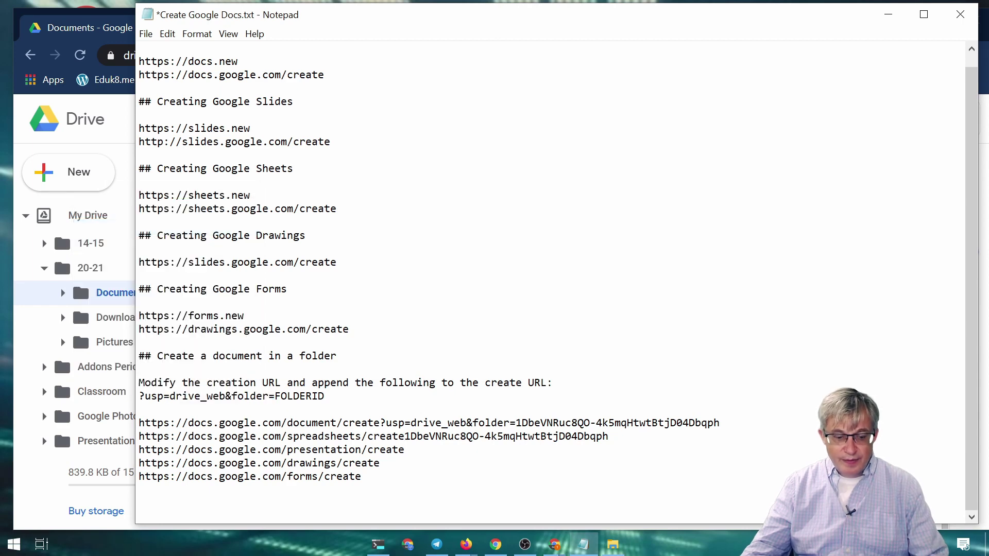
pyautogui.hotkey('ctrl', 'v')
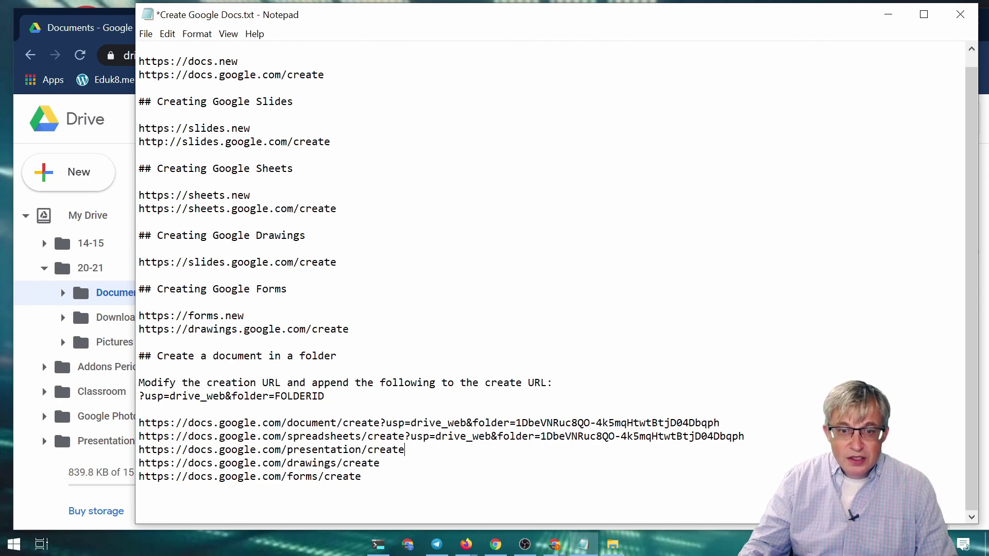
# Append ?usp=drive_web&folder= to the presentation, drawings and forms create URLs.
pyautogui.hotkey('ctrl', 'v')
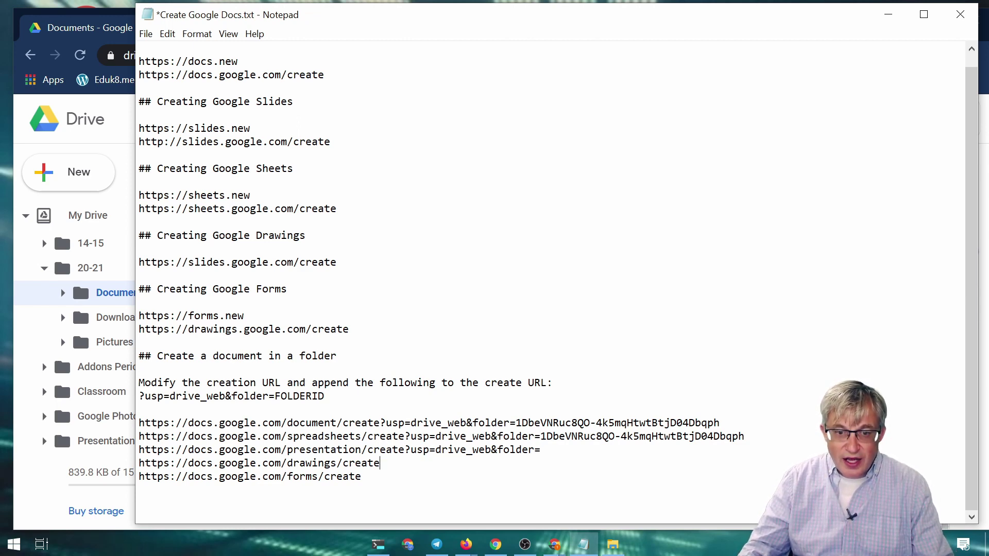
pyautogui.hotkey('ctrl', 'v')
pyautogui.press('Down')
pyautogui.hotkey('ctrl', 'v')
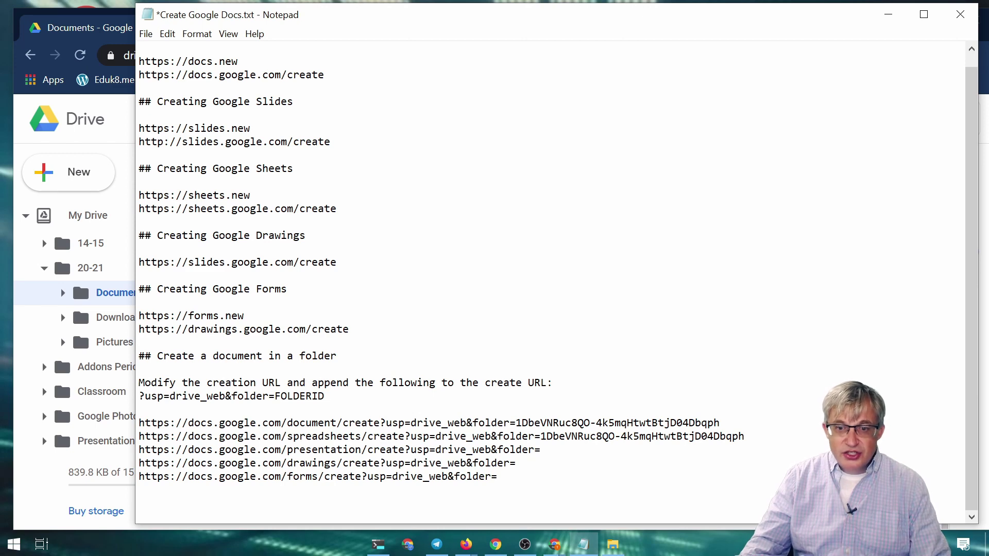
pyautogui.hotkey('shift', 'Right')
pyautogui.hotkey('shift', 'Right')
pyautogui.hotkey('shift', 'Right')
pyautogui.hotkey('shift', 'Right')
pyautogui.hotkey('shift', 'Right')
pyautogui.hotkey('shift', 'Right')
pyautogui.hotkey('shift', 'Right')
pyautogui.hotkey('shift', 'Right')
pyautogui.hotkey('shift', 'Right')
pyautogui.hotkey('shift', 'Right')
pyautogui.hotkey('shift', 'Right')
pyautogui.hotkey('shift', 'Right')
pyautogui.hotkey('shift', 'Right')
pyautogui.hotkey('shift', 'Right')
pyautogui.hotkey('shift', 'Right')
pyautogui.hotkey('shift', 'Right')
pyautogui.hotkey('shift', 'Right')
pyautogui.hotkey('shift', 'Right')
pyautogui.hotkey('shift', 'Right')
pyautogui.hotkey('shift', 'Right')
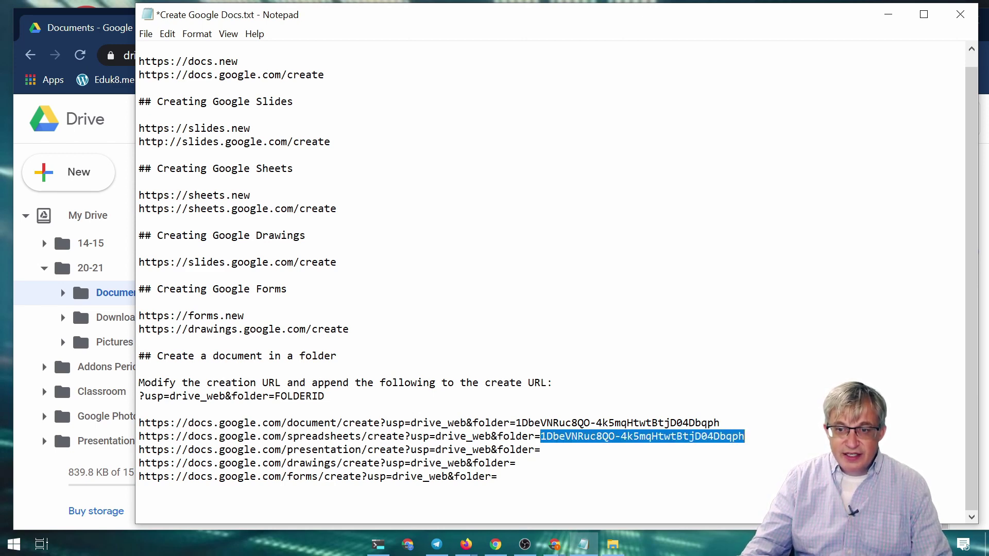
pyautogui.press('Right')
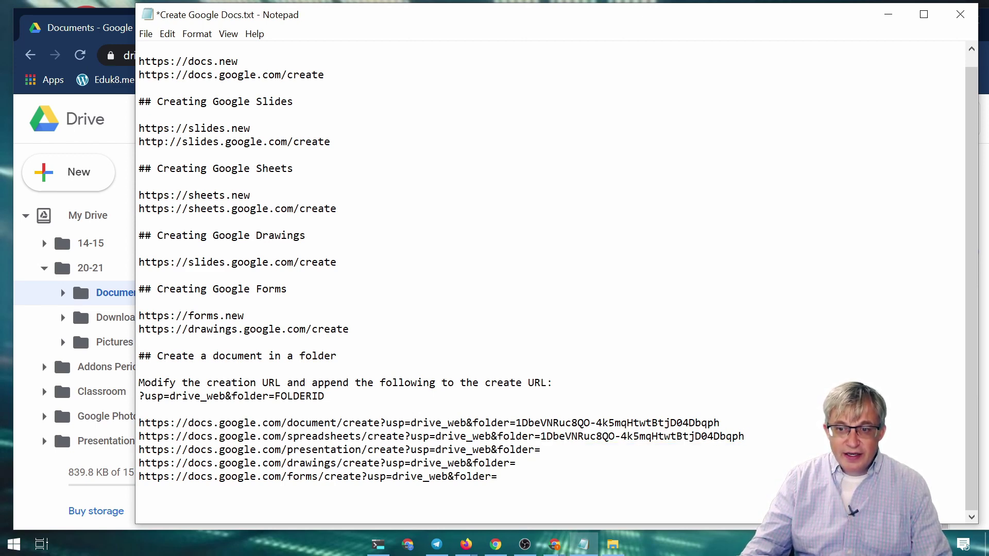
# Copy the complete spreadsheets create URL, including its folder ID, from the text file.
pyautogui.moveTo(745, 437); pyautogui.dragTo(139, 437)
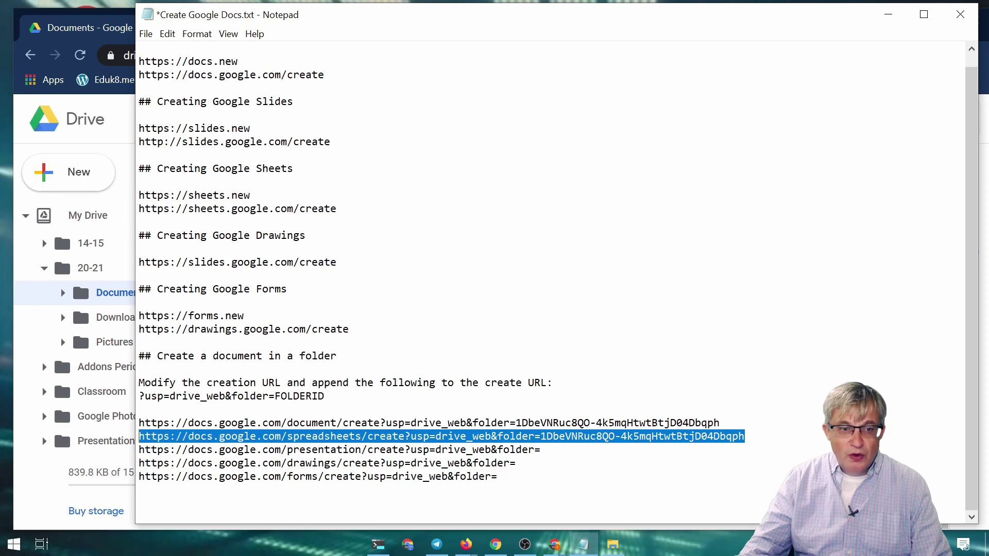
pyautogui.rightClick(189, 438)
pyautogui.click(88, 274)
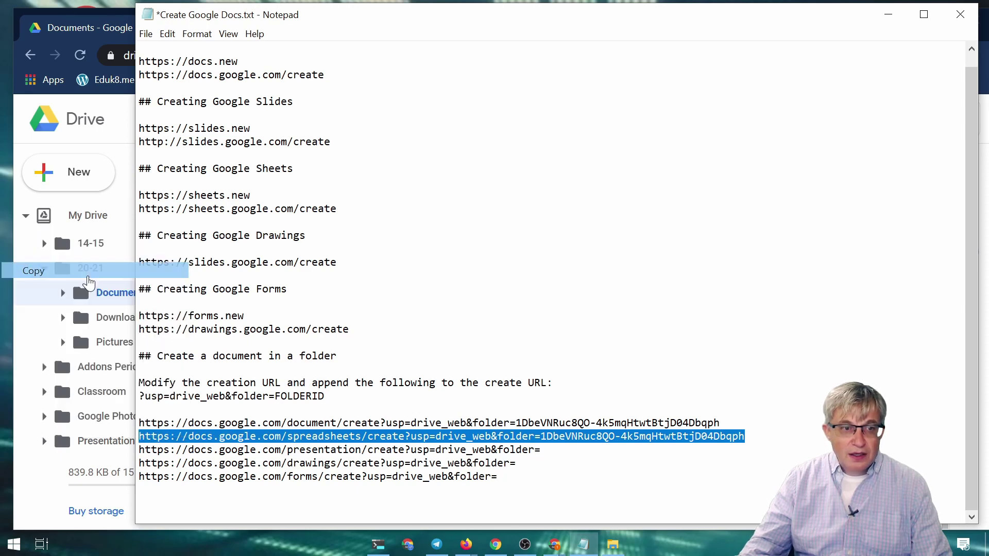
# Switch to the Drive window in Chrome and start a new bookmarks bar entry named New Sheet in Documents.
pyautogui.click(95, 29)
pyautogui.rightClick(444, 88)
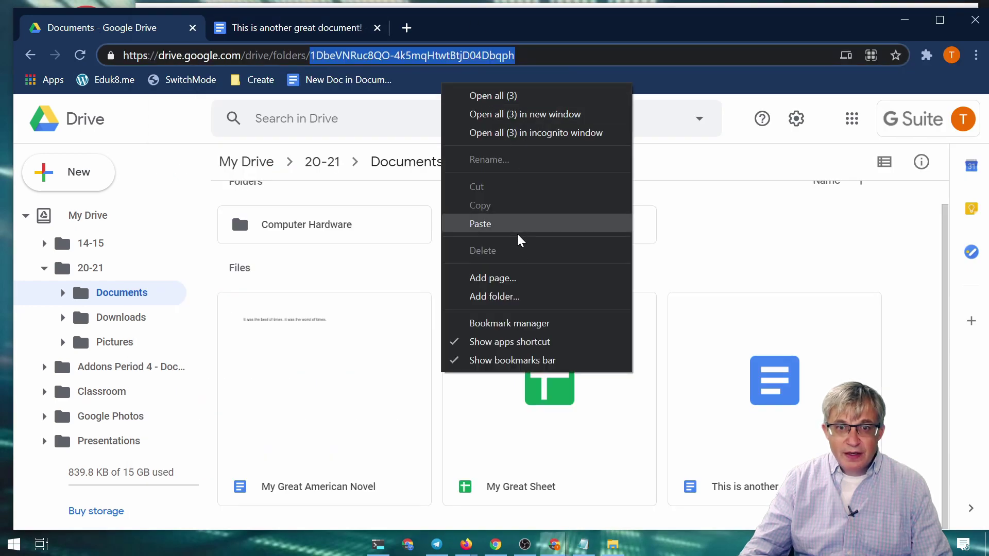
pyautogui.click(493, 278)
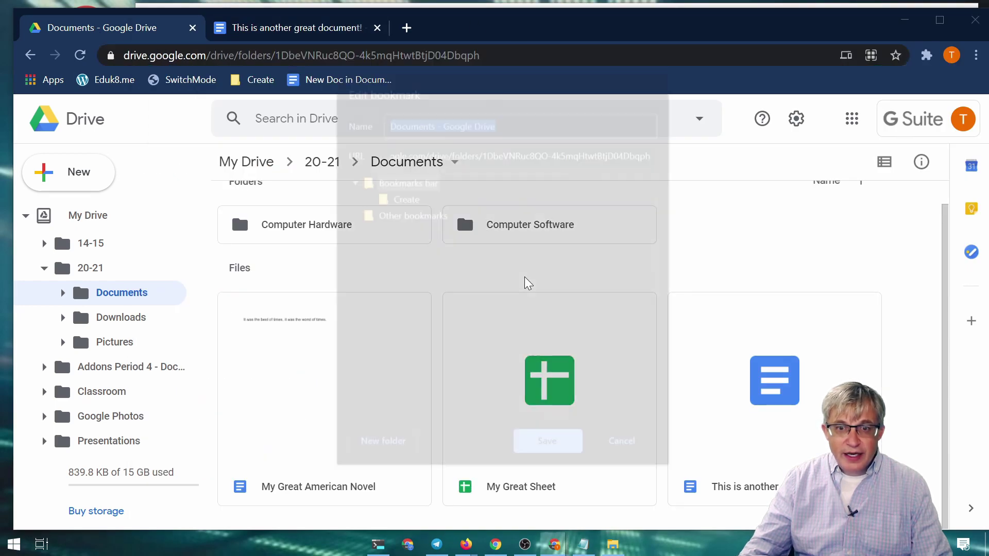
pyautogui.write('New S')
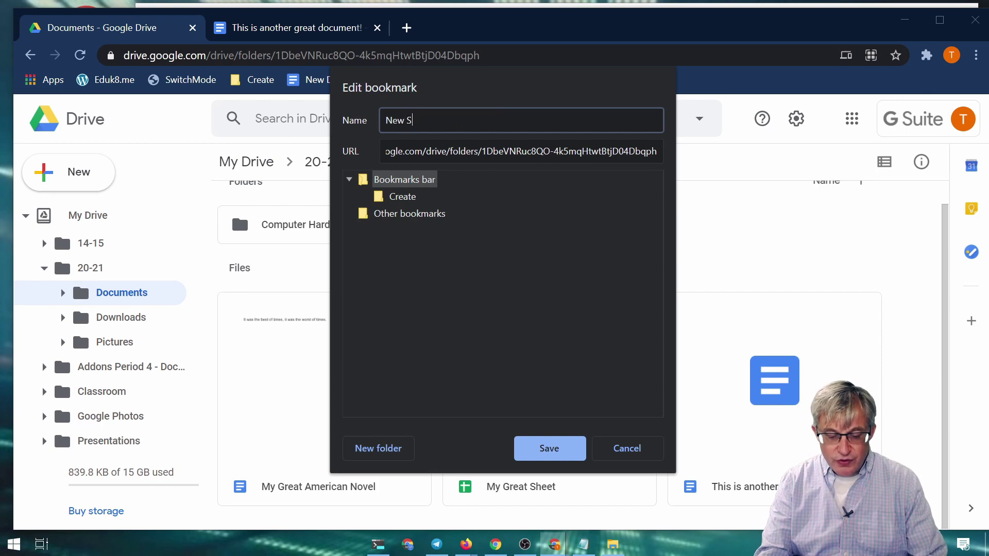
pyautogui.write('heet in Do')
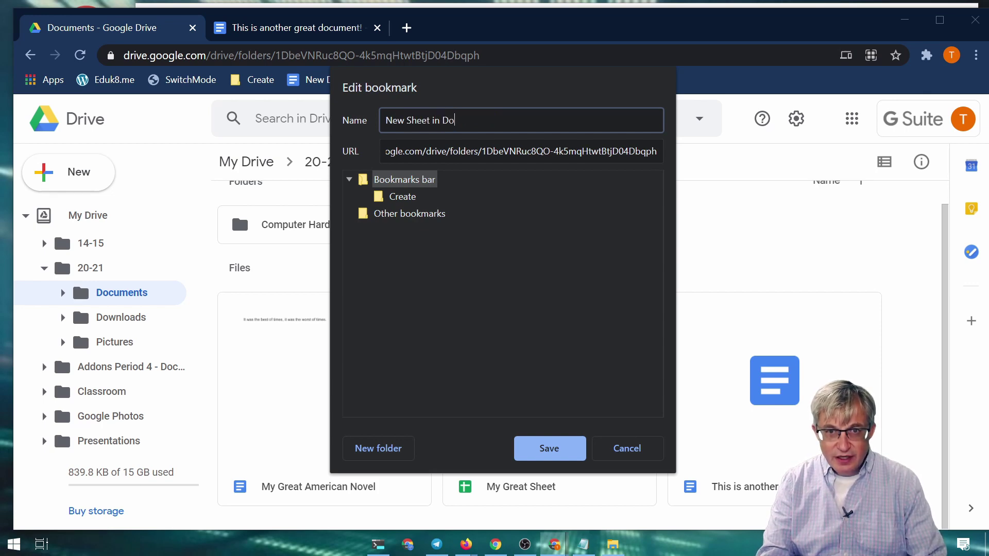
pyautogui.write('cuments')
# Replace the new bookmark's URL with the copied spreadsheets create URL and save the bookmark.
pyautogui.click(484, 151)
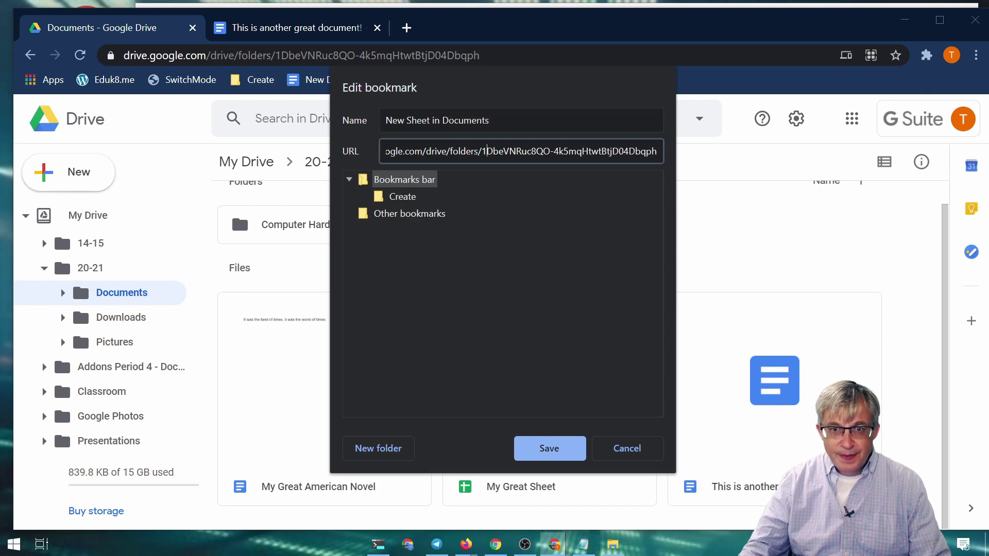
pyautogui.hotkey('ctrl', 'a')
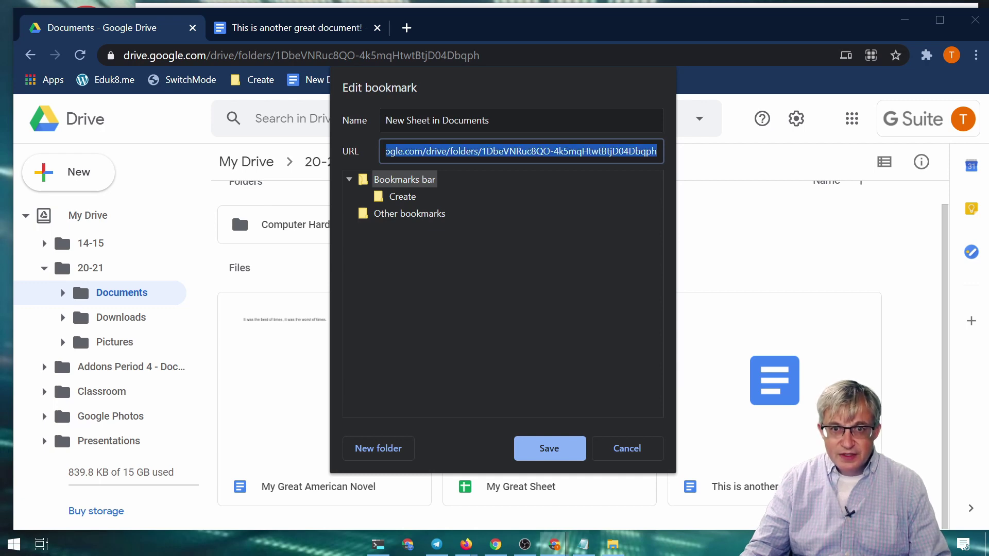
pyautogui.rightClick(487, 157)
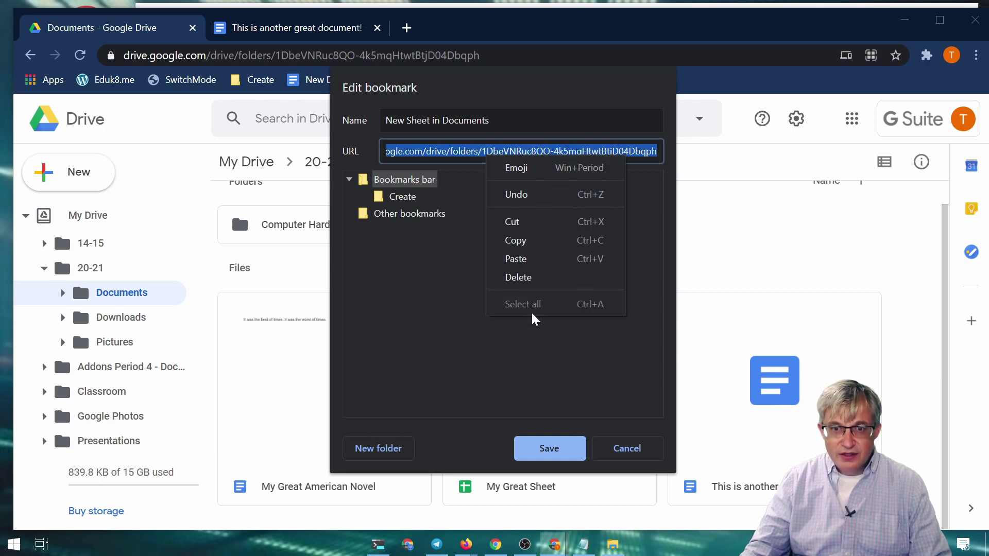
pyautogui.click(524, 258)
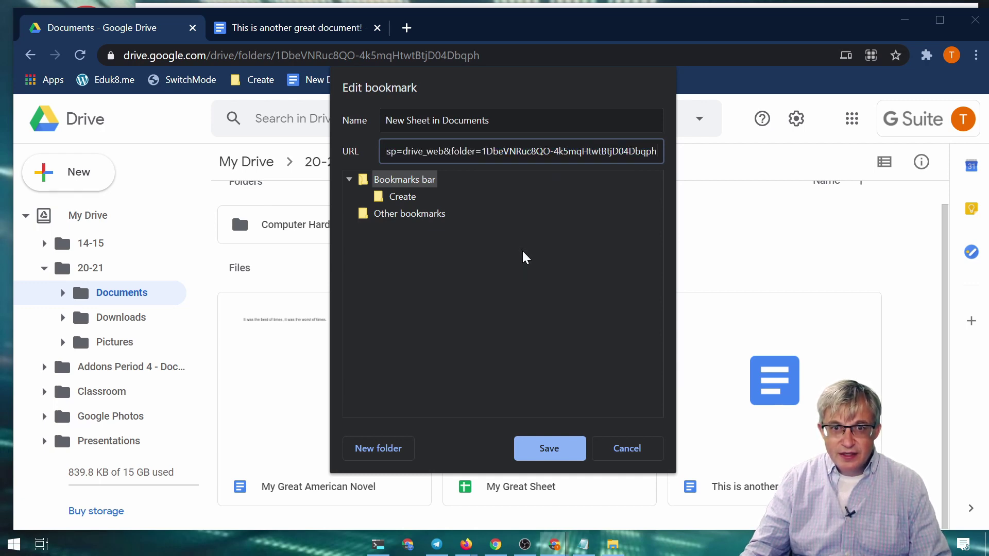
pyautogui.hotkey('ctrl', 'a')
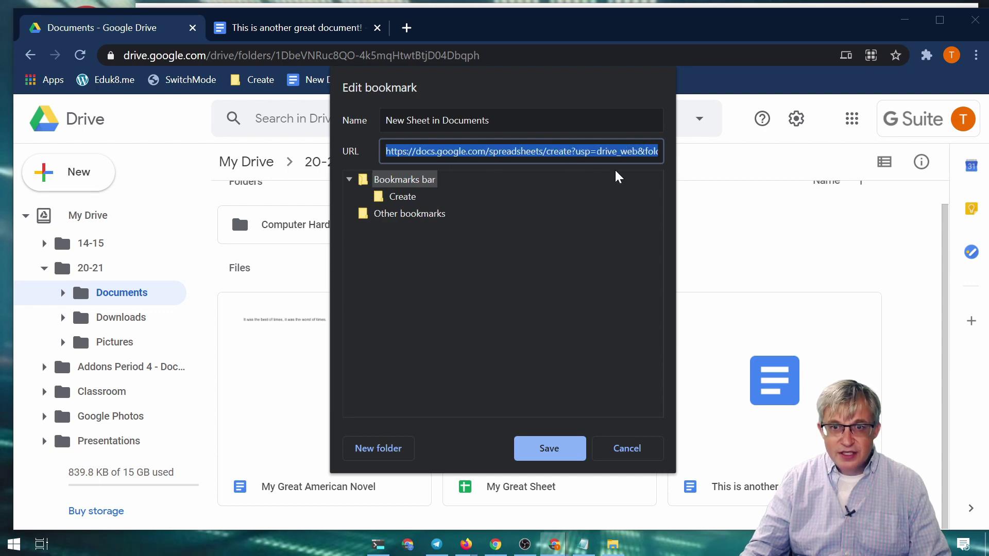
pyautogui.click(549, 449)
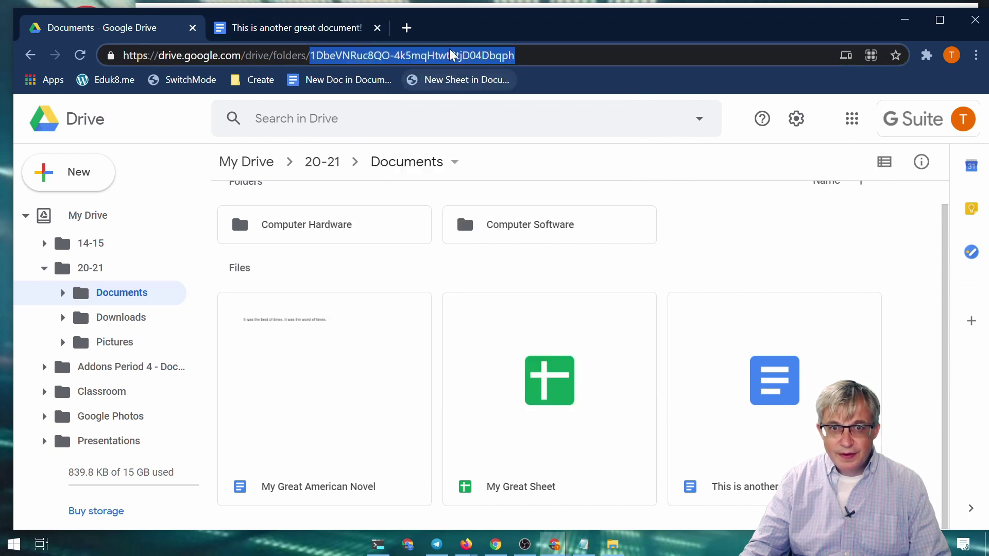
# Create a spreadsheet in a new tab from the New Sheet in Documents bookmark and name it This is great!
pyautogui.hotkey('ctrl', 't')
pyautogui.click(443, 86)
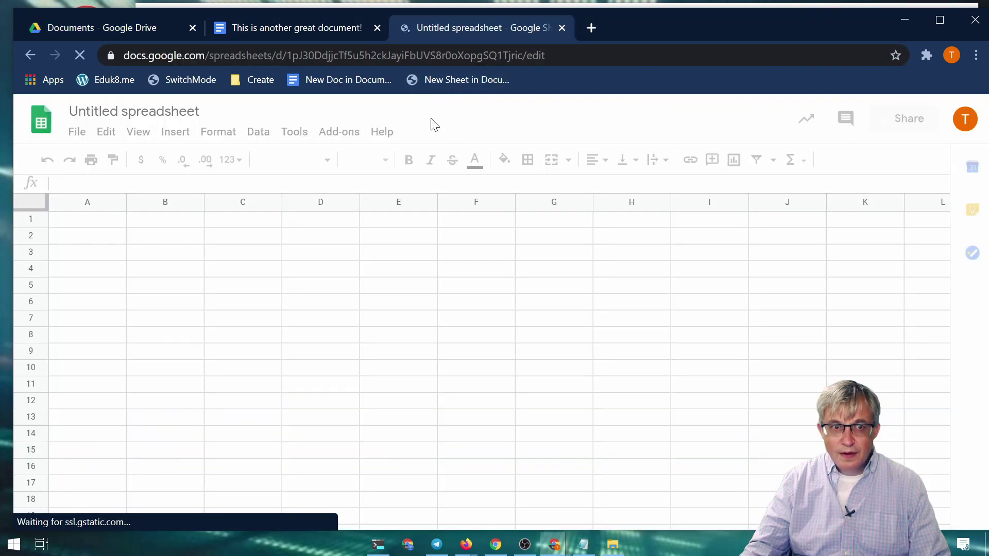
pyautogui.click(124, 112)
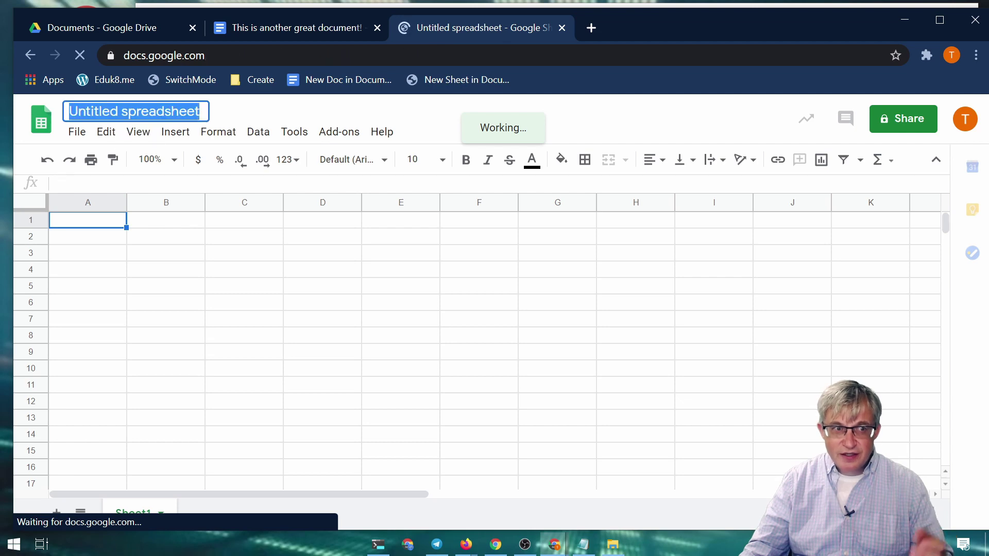
pyautogui.write('This is')
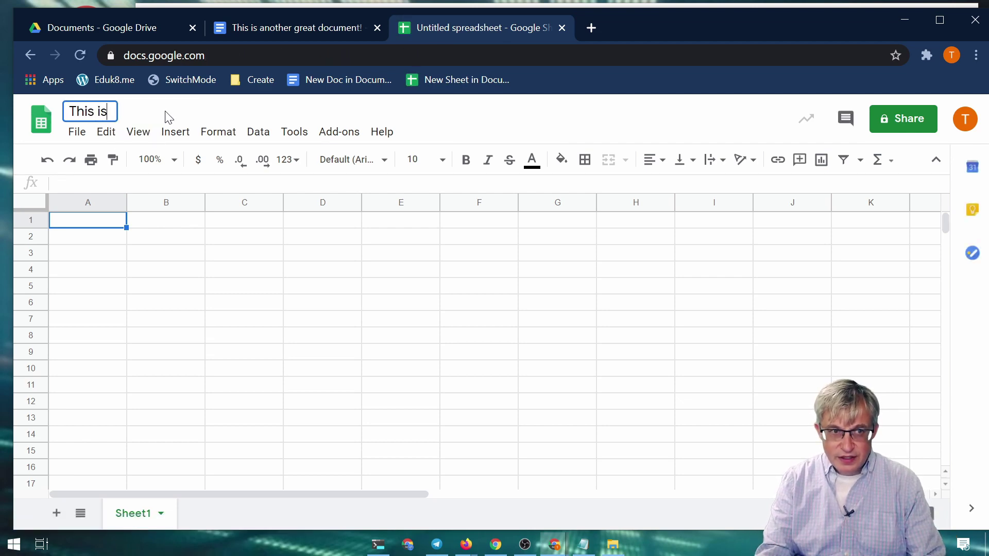
pyautogui.write(' great!')
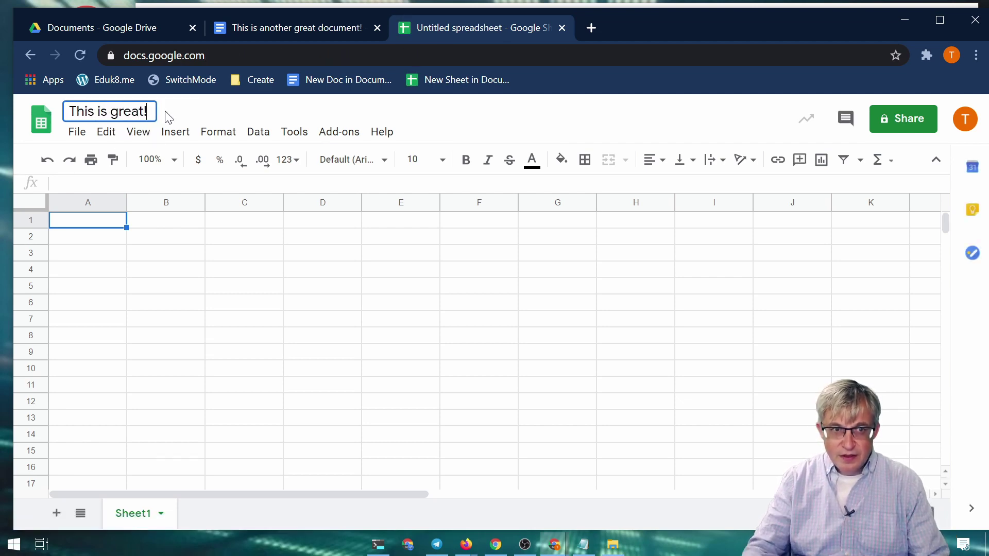
pyautogui.press('Return')
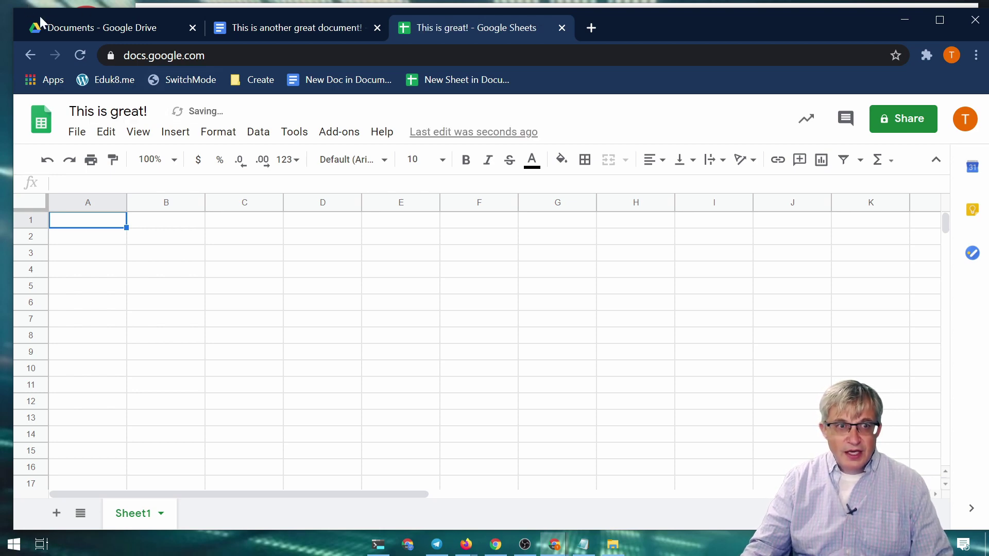
# Return to the Documents folder in Drive, show its files as a list and select the This is great! spreadsheet.
pyautogui.click(85, 27)
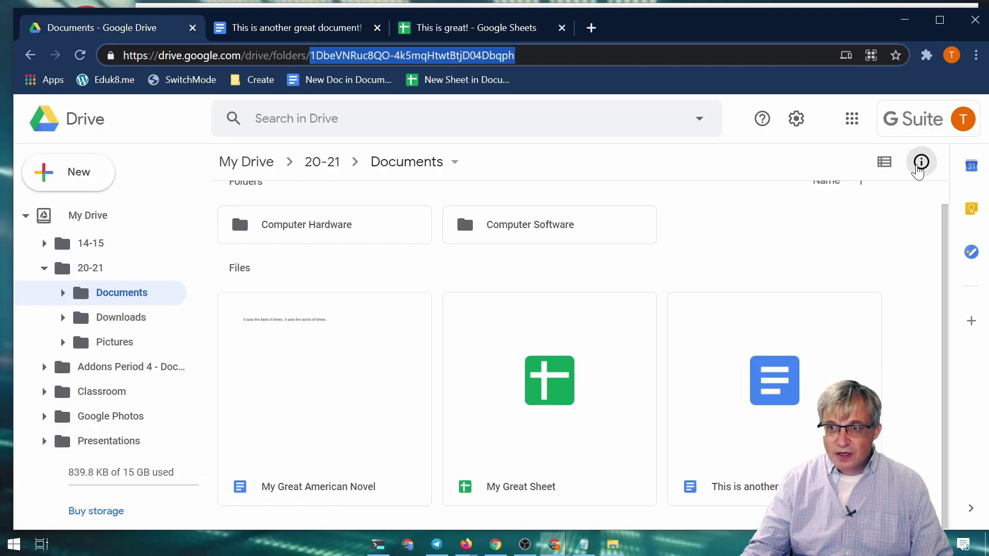
pyautogui.click(885, 162)
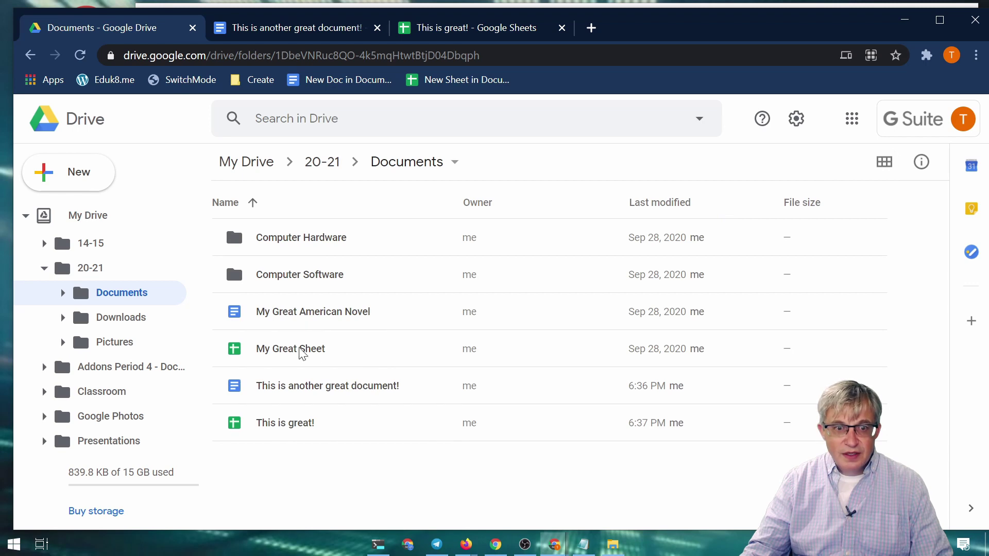
pyautogui.click(279, 431)
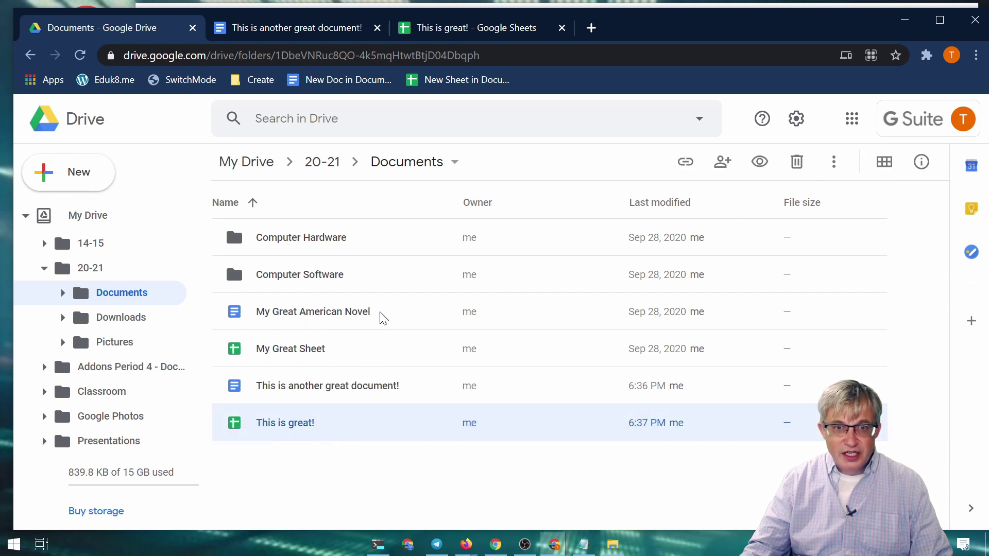